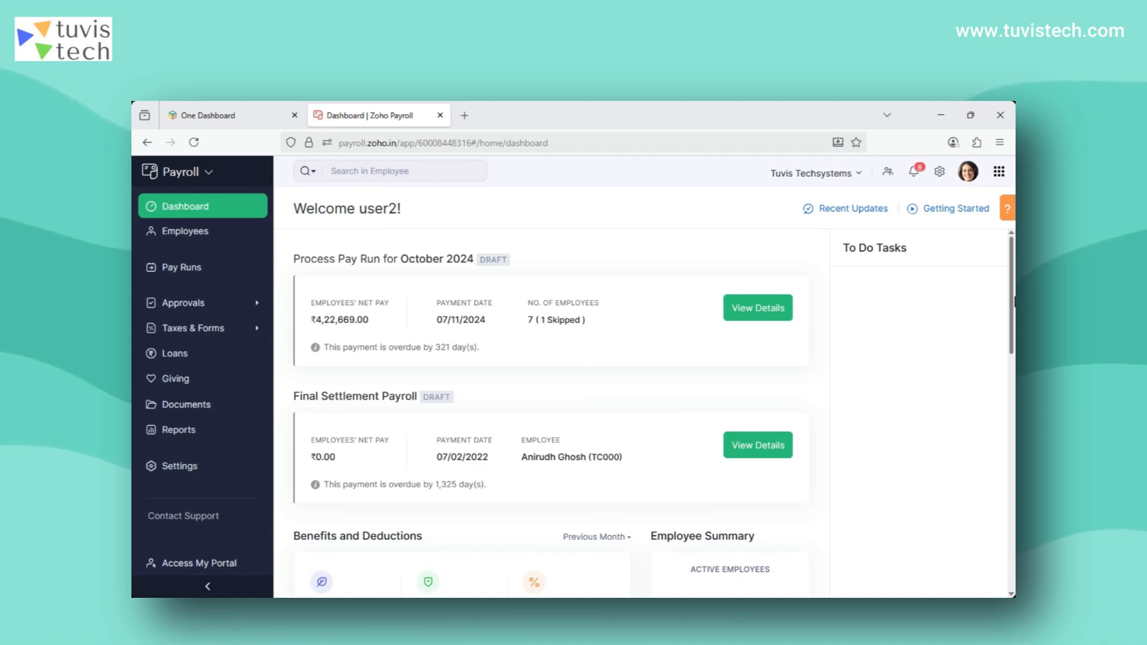
# View the EPF summary report from the dashboard's benefits and deductions for the Previous Year period, then close it.
pyautogui.scroll(-3, 777, 335)
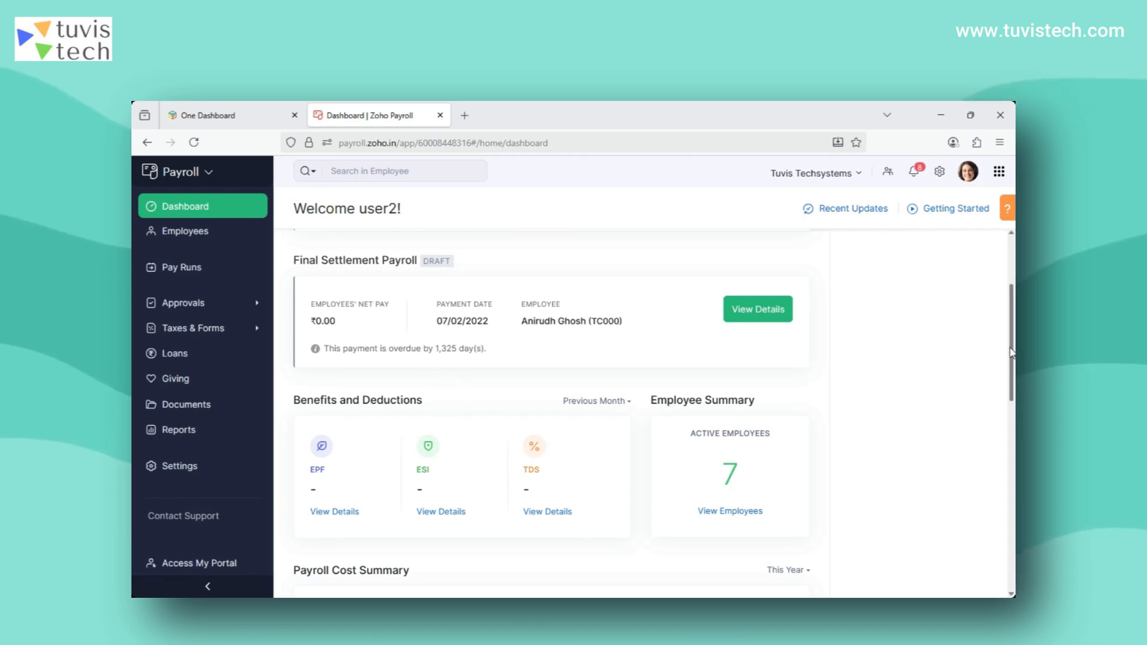
pyautogui.scroll(-2, 665, 317)
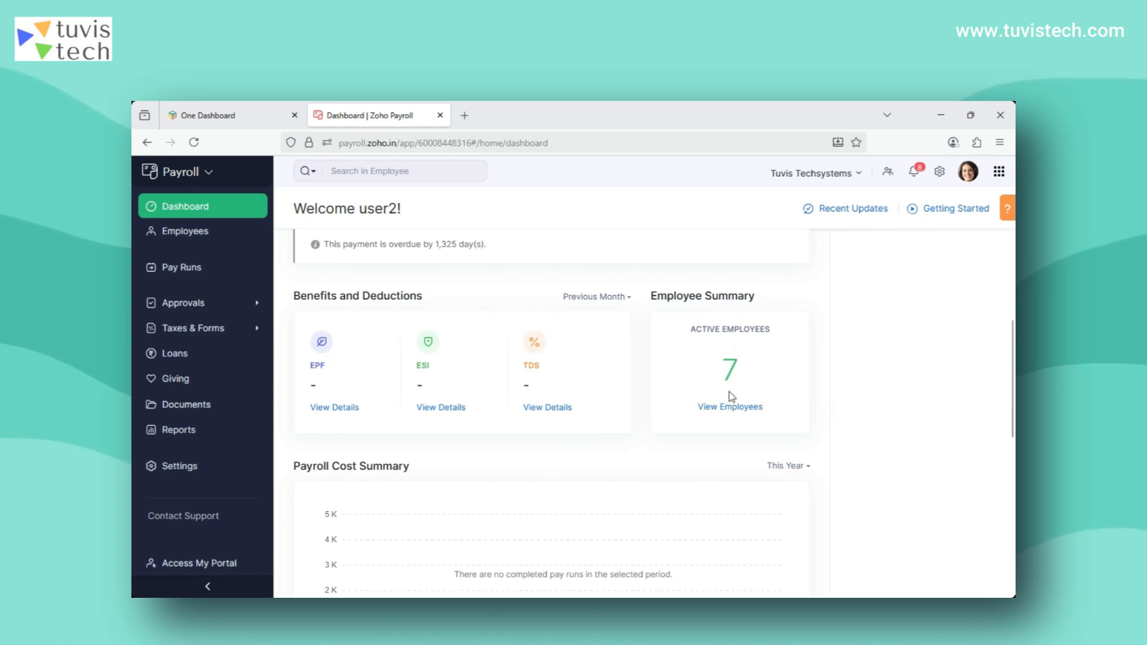
pyautogui.click(335, 407)
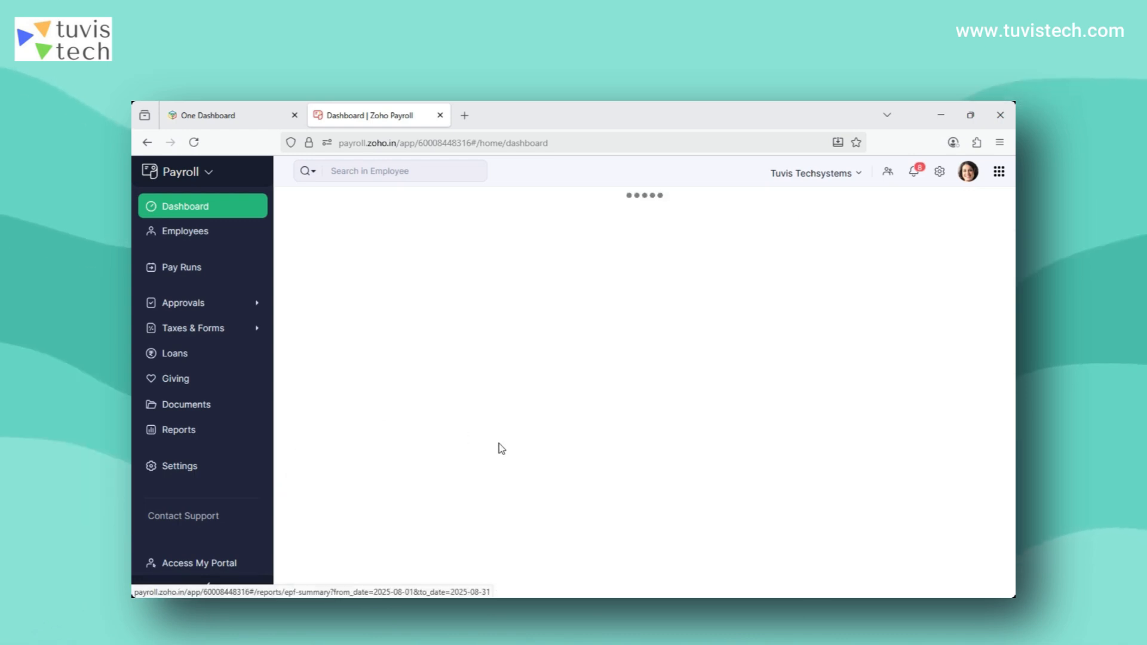
pyautogui.click(270, 213)
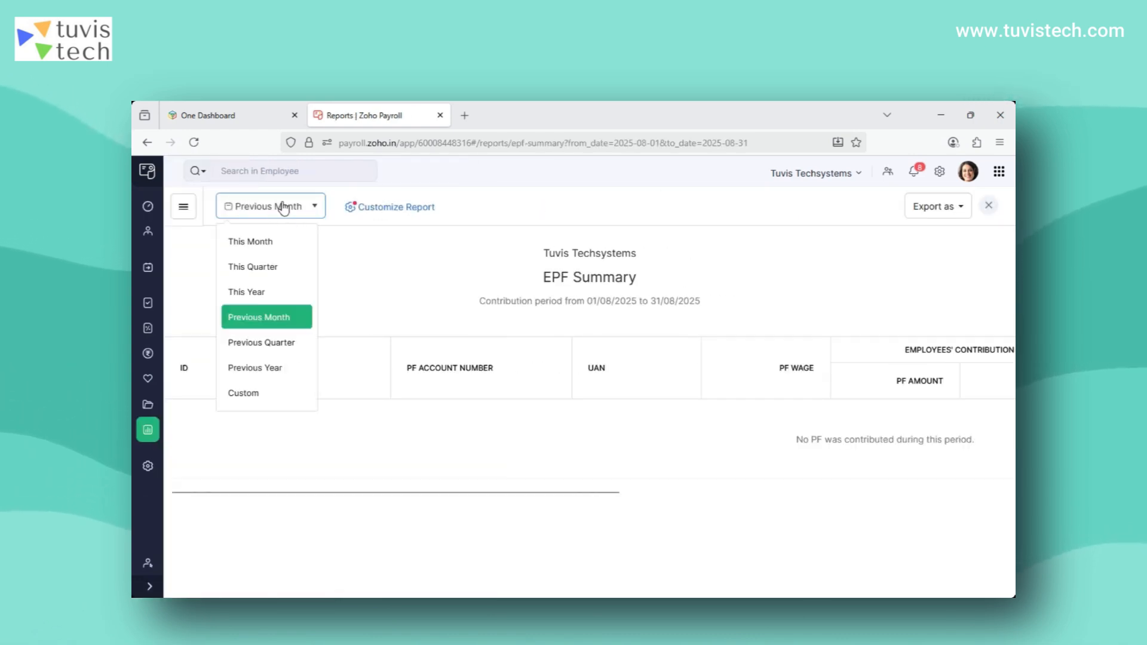
pyautogui.click(263, 374)
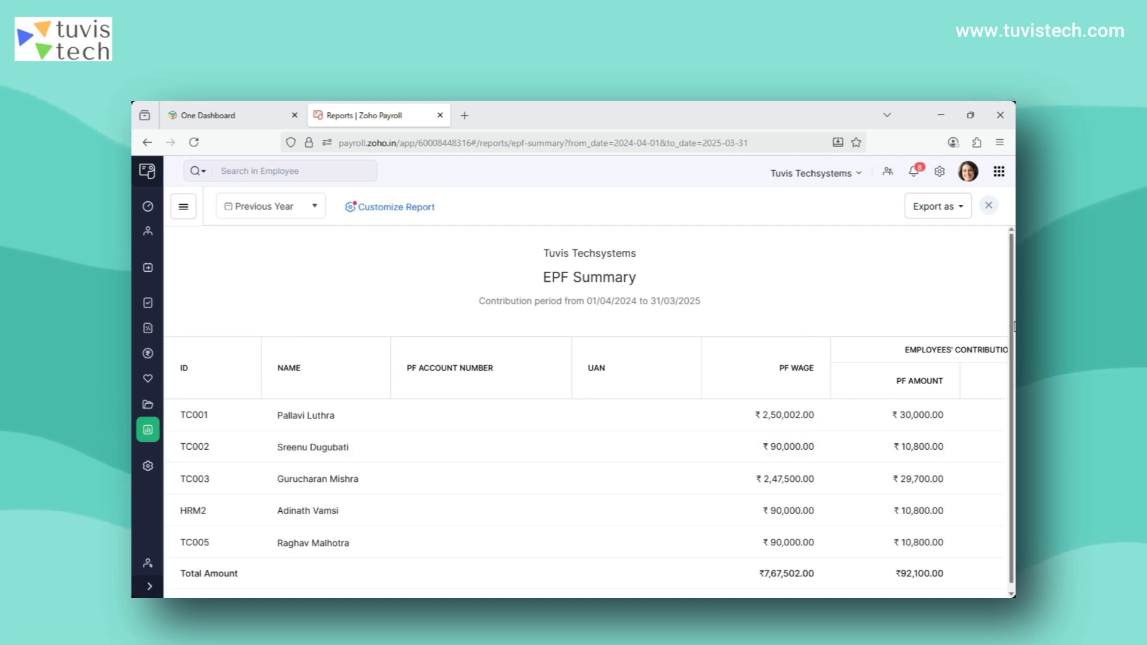
pyautogui.click(990, 205)
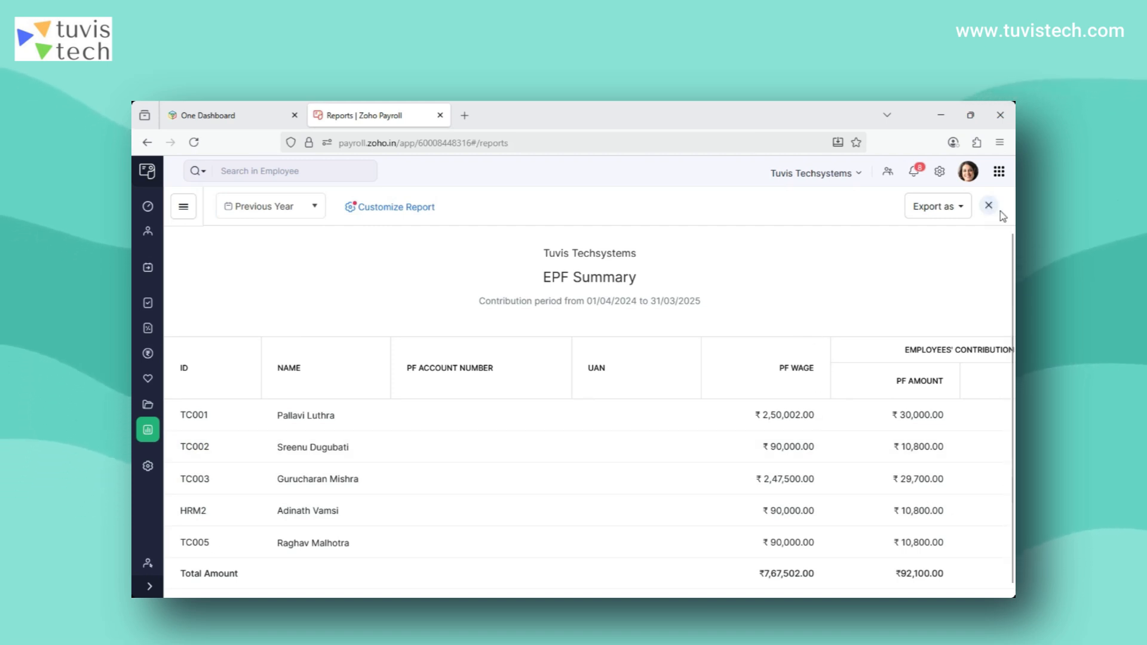
# Return to the dashboard and show the Payroll Cost Summary chart for the Previous Year.
pyautogui.click(197, 206)
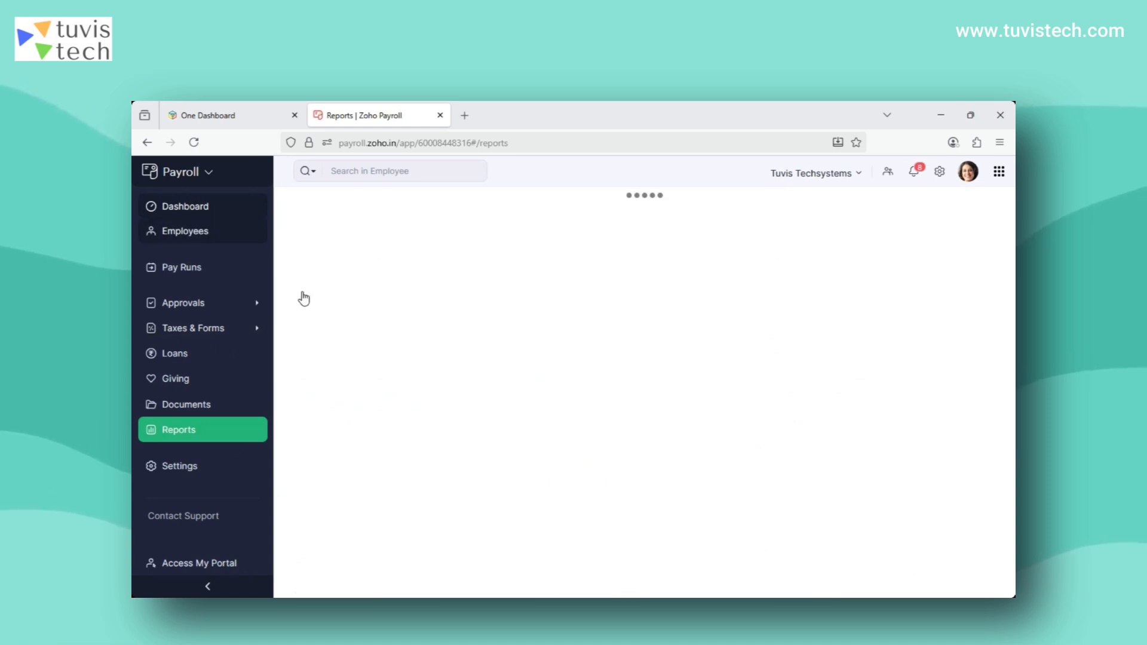
pyautogui.scroll(-6, 417, 288)
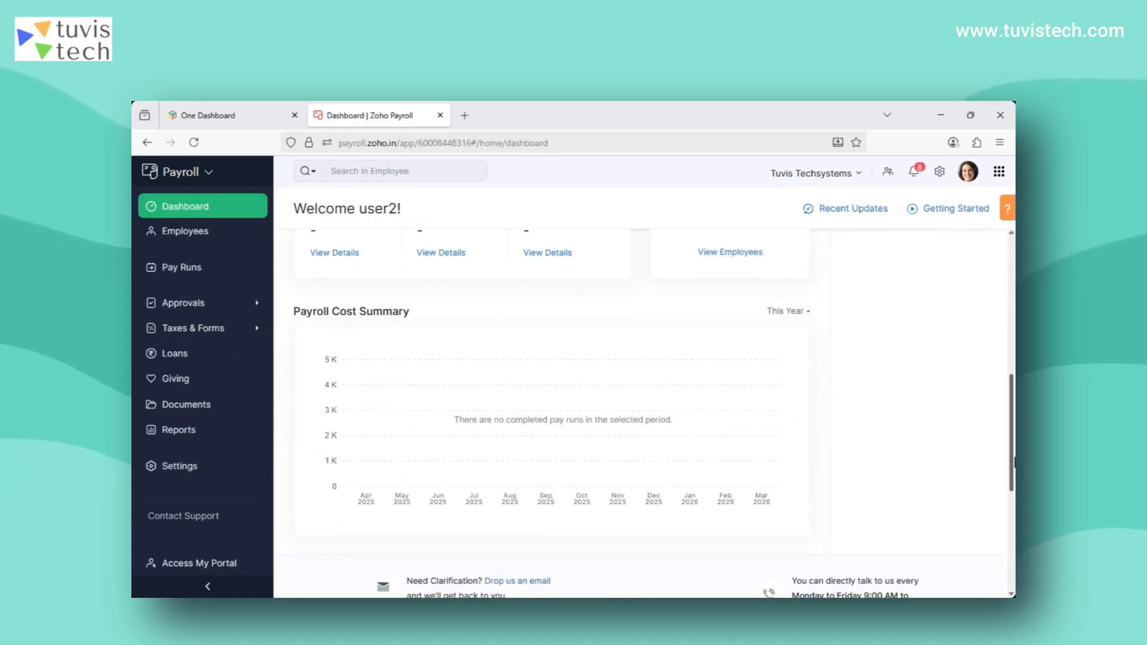
pyautogui.scroll(2, 417, 288)
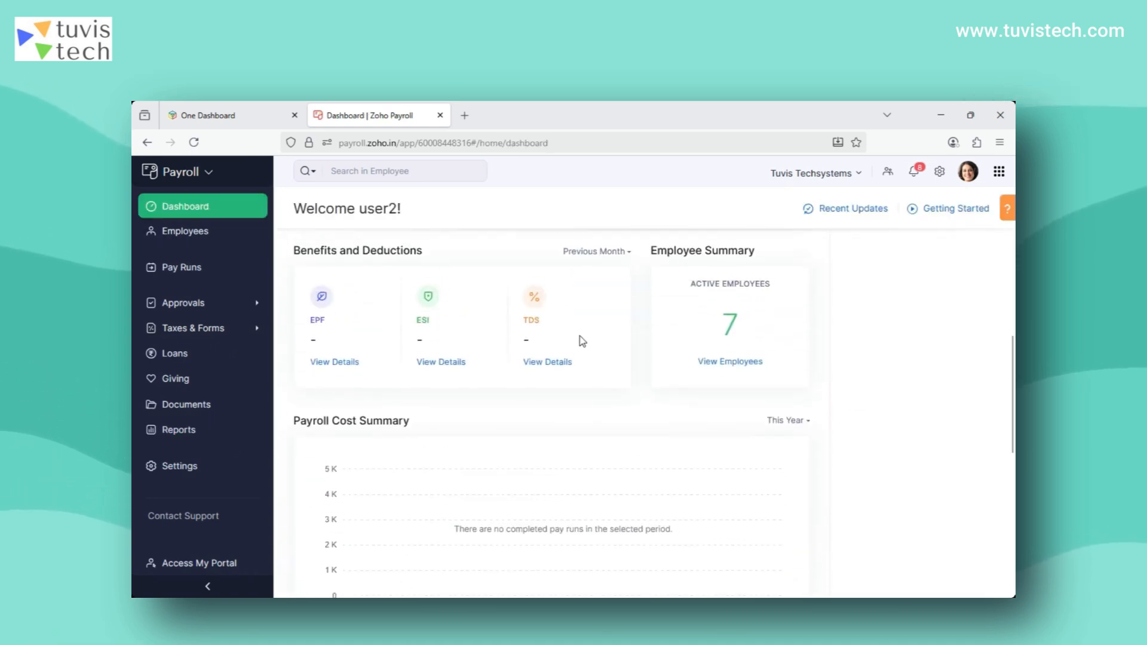
pyautogui.moveTo(1009, 361); pyautogui.dragTo(1014, 399)
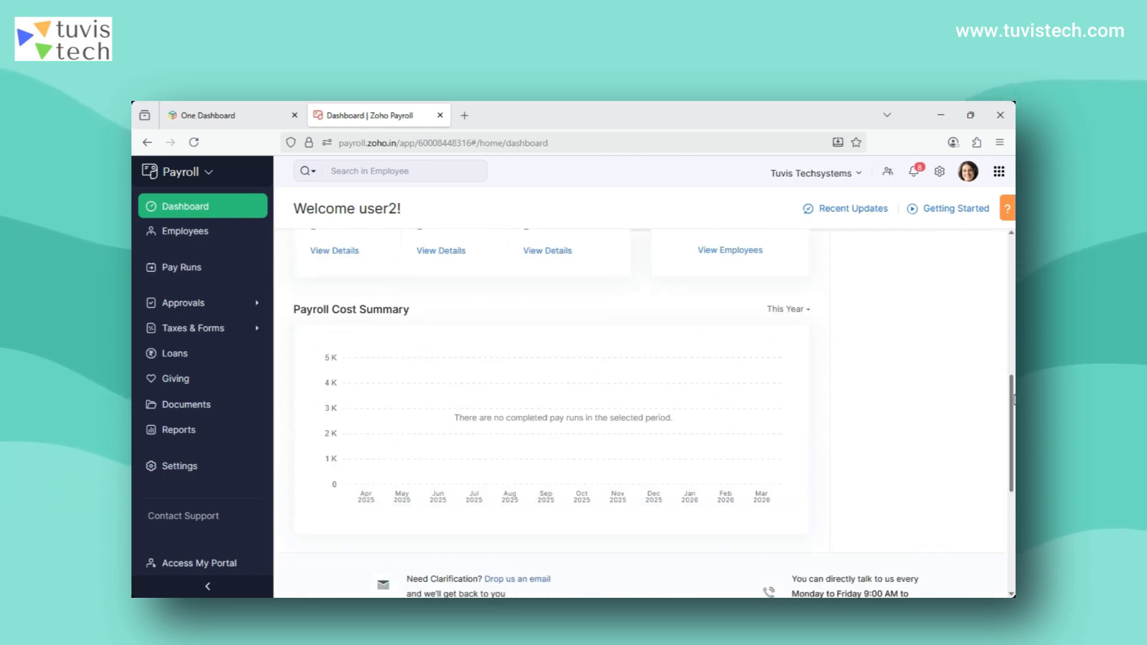
pyautogui.click(794, 311)
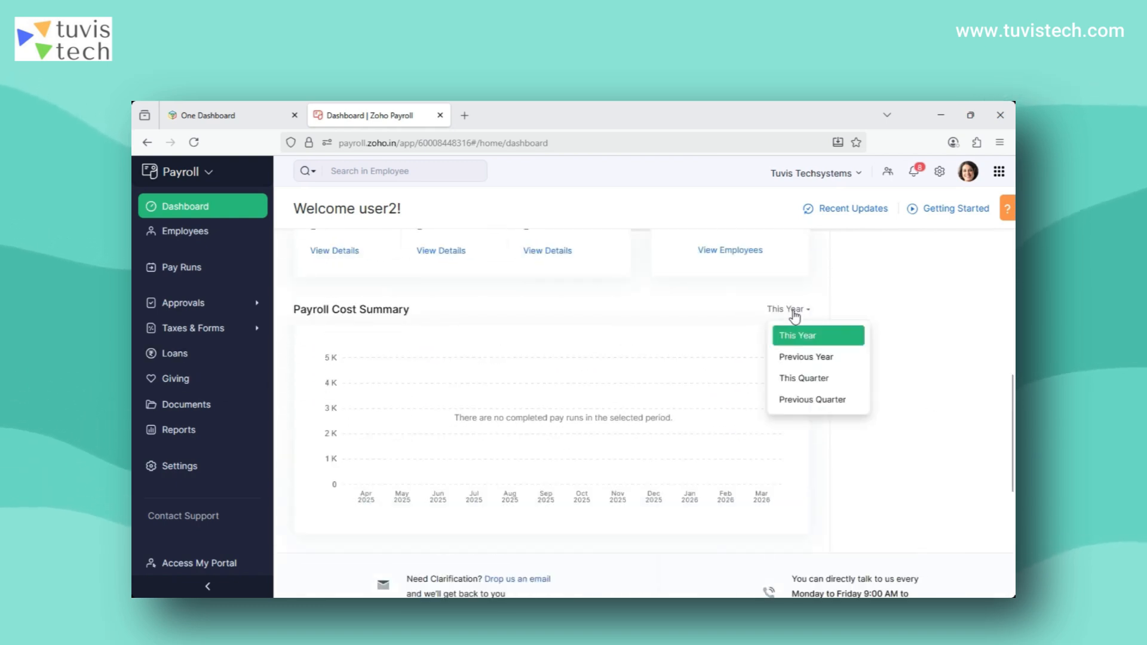
pyautogui.click(812, 358)
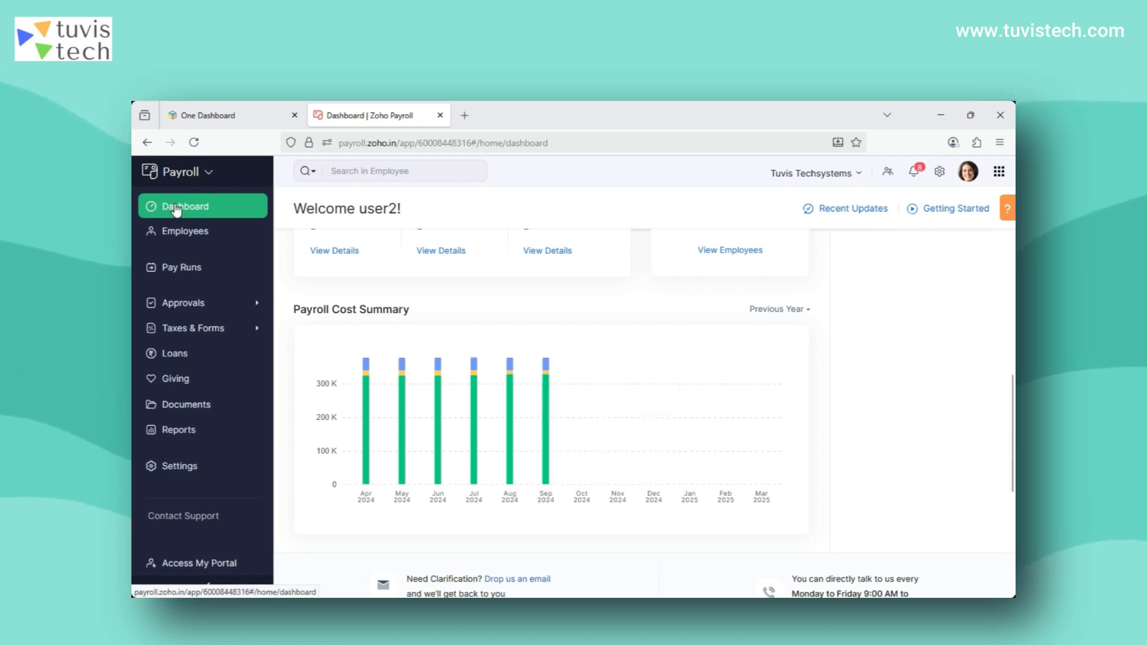
# Look through the active employees list and open the record of the QA Manager in the Services department.
pyautogui.click(185, 230)
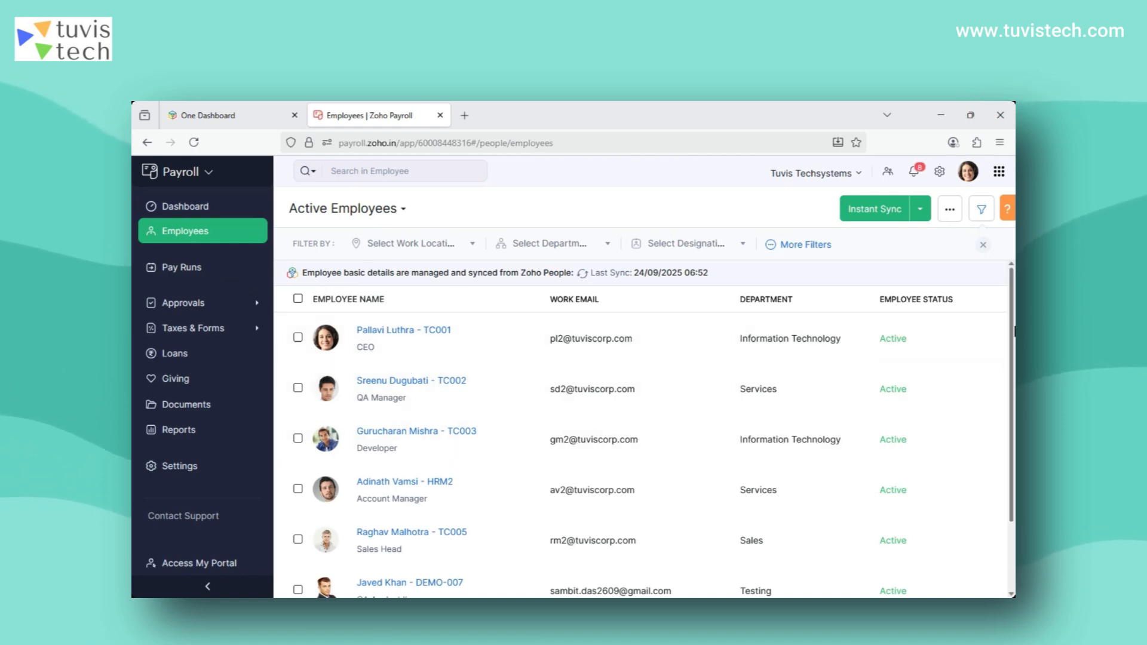
pyautogui.scroll(-1, 1014, 344)
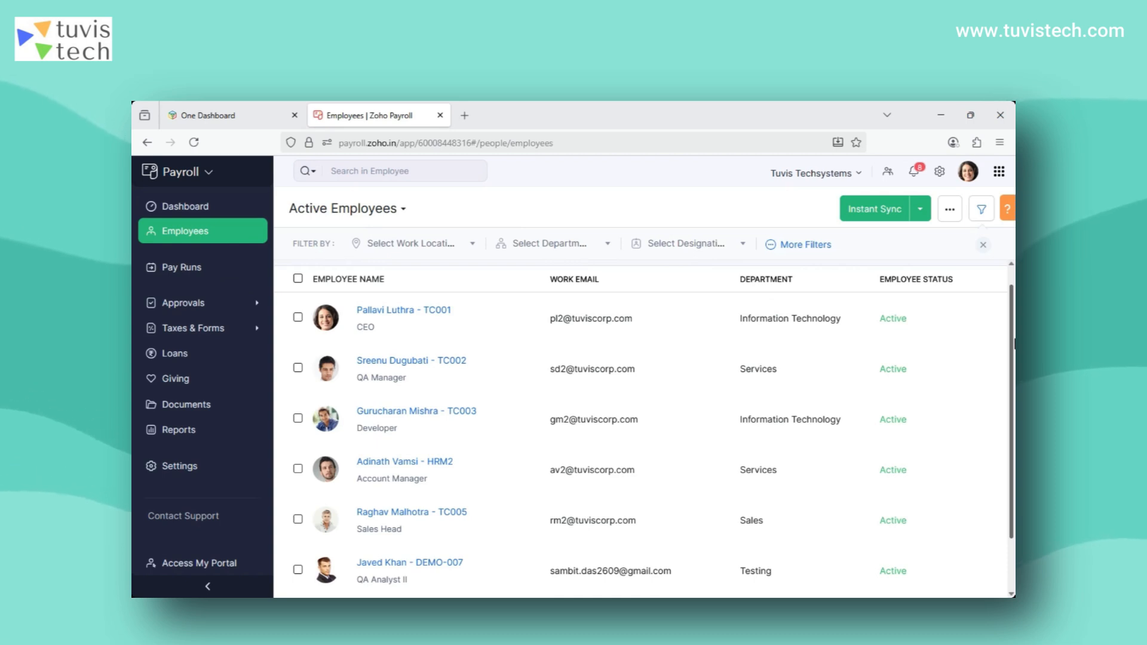
pyautogui.scroll(1, 1014, 344)
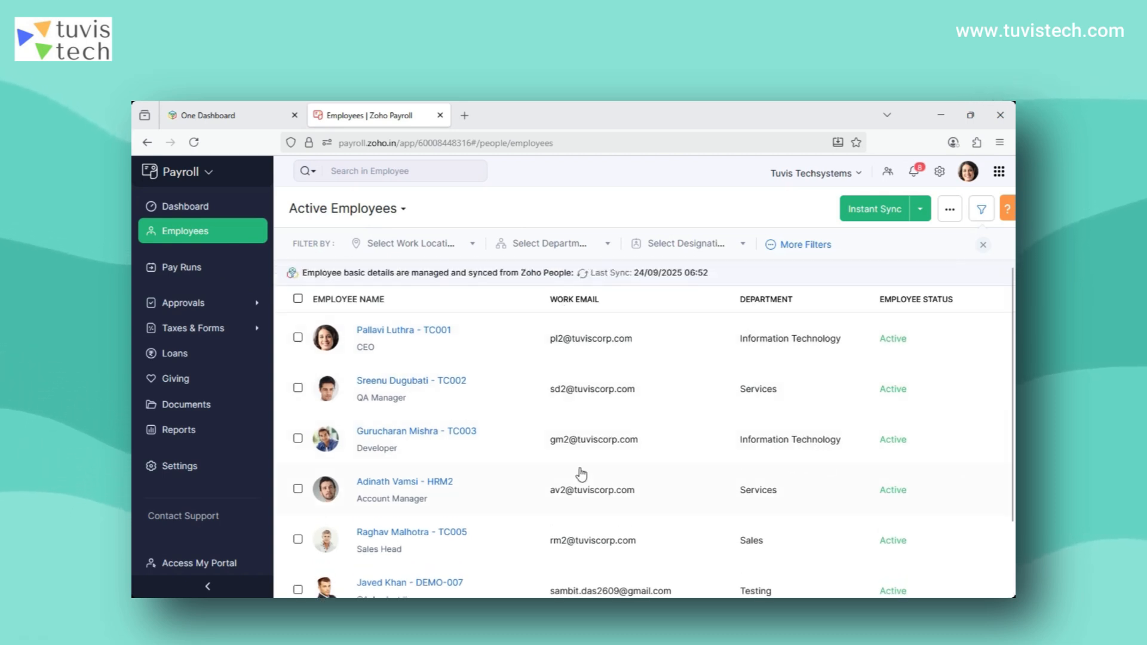
pyautogui.click(368, 382)
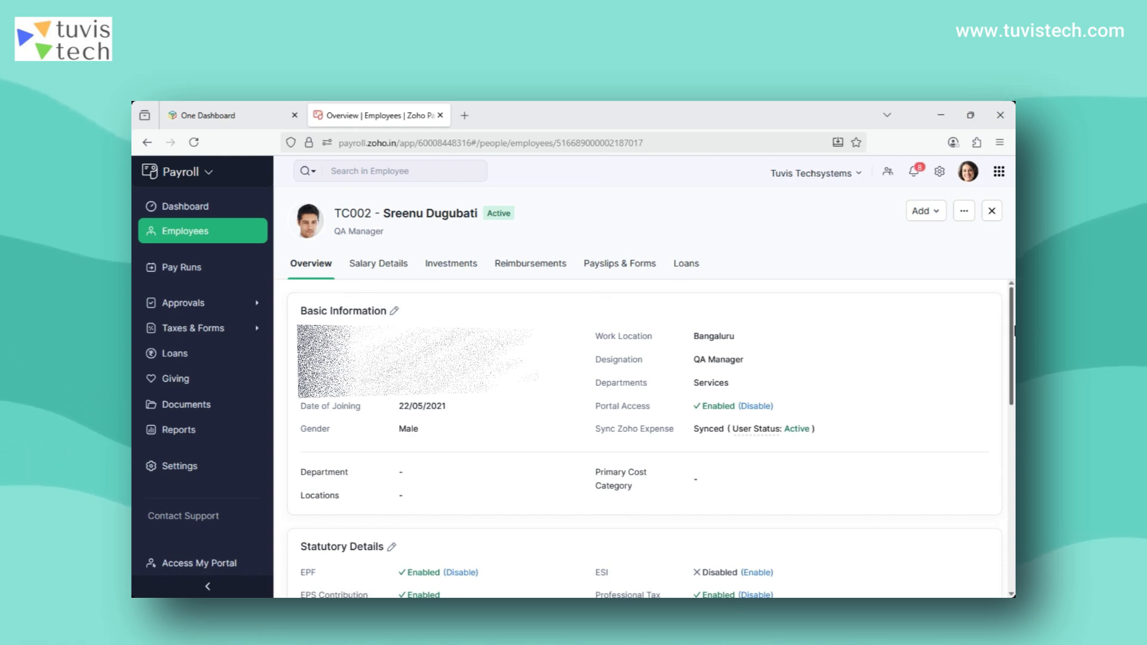
# Examine the employee overview, including the statutory details, personal information and payment information.
pyautogui.scroll(-4, 1014, 330)
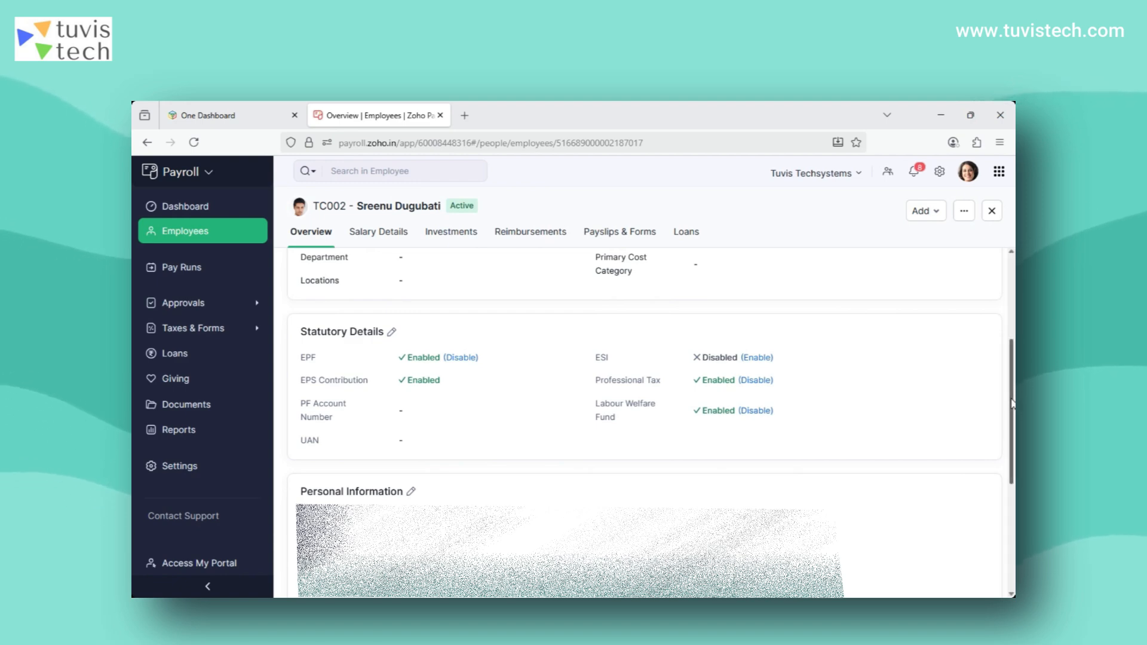
pyautogui.moveTo(1012, 404)
pyautogui.mouseDown()
pyautogui.moveTo(1015, 458)
pyautogui.moveTo(1015, 423)
pyautogui.mouseUp()
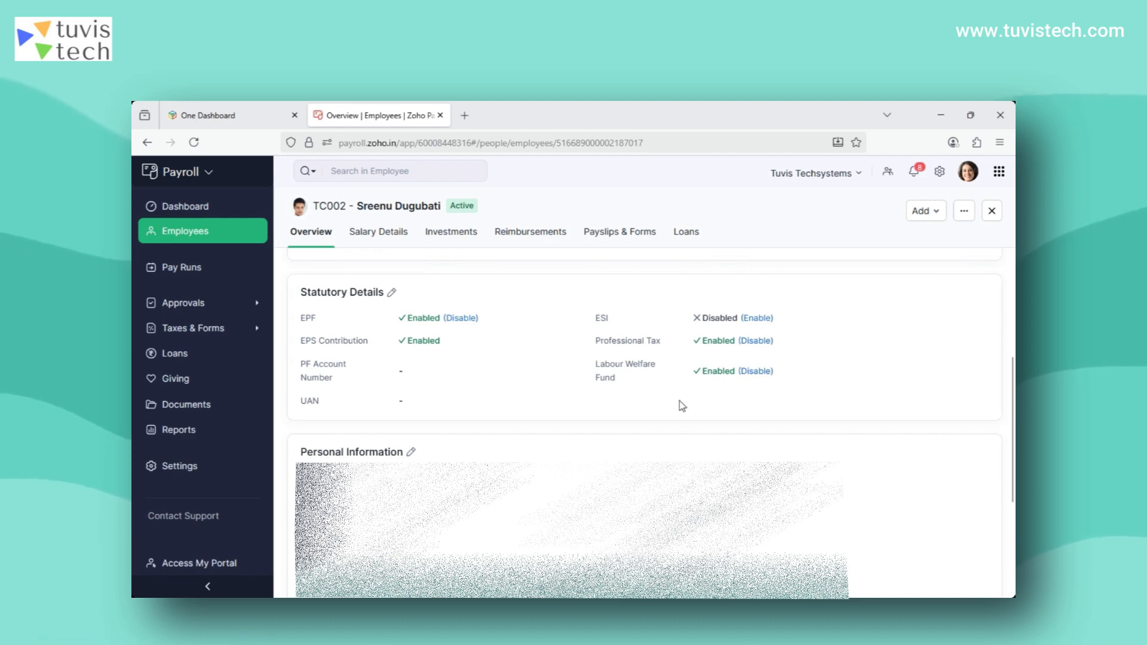
pyautogui.moveTo(1014, 384); pyautogui.dragTo(1014, 433)
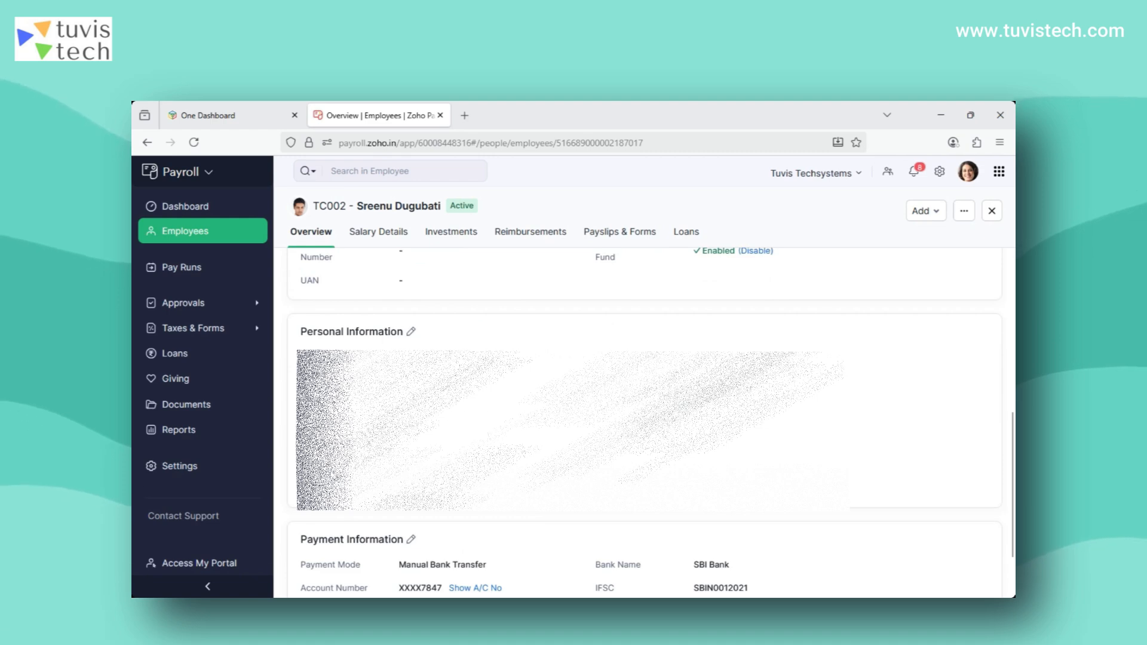
pyautogui.moveTo(1014, 485); pyautogui.dragTo(1014, 520)
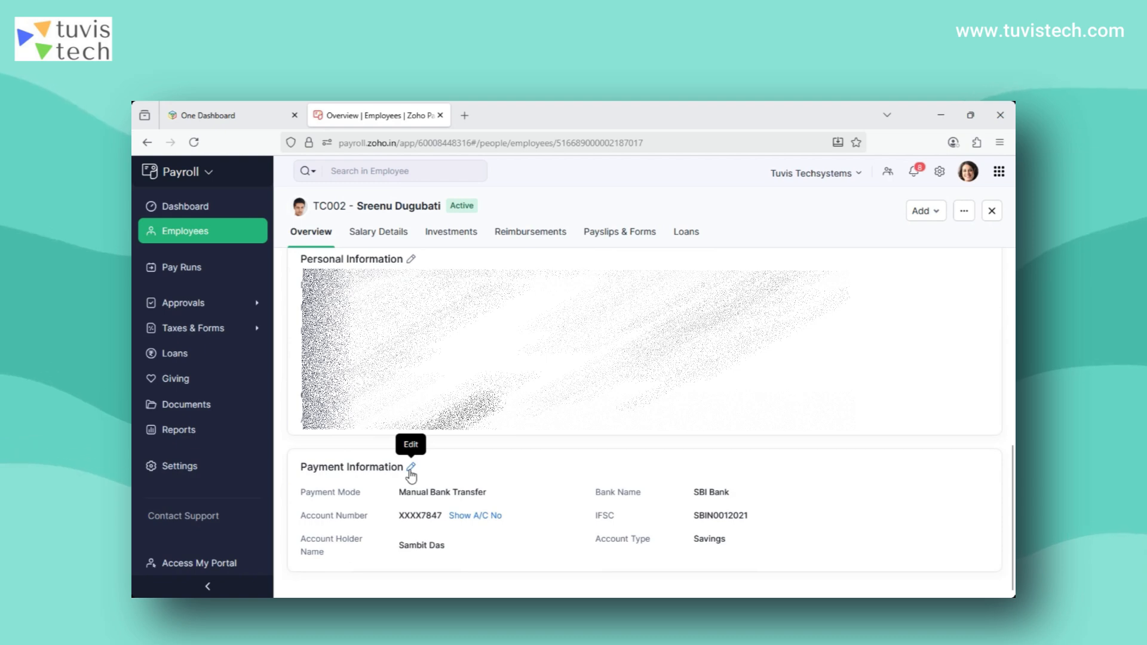
pyautogui.moveTo(1013, 521); pyautogui.dragTo(1011, 486)
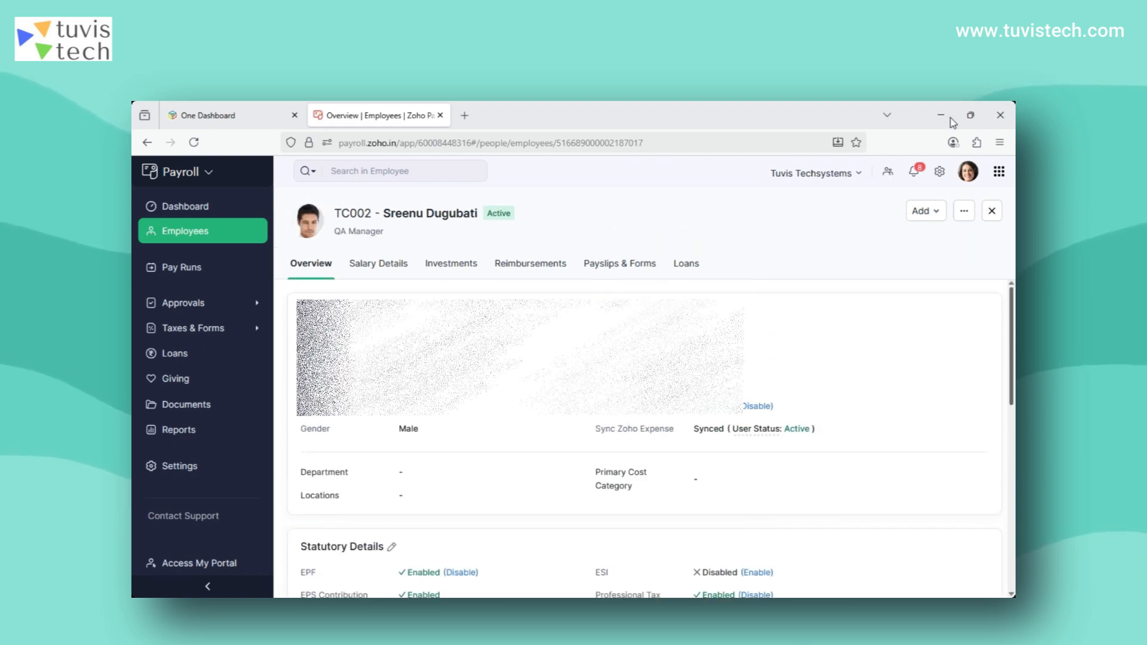
# Examine the employee's salary details from salary structure to revision history, and check which items can be added to the record.
pyautogui.click(378, 233)
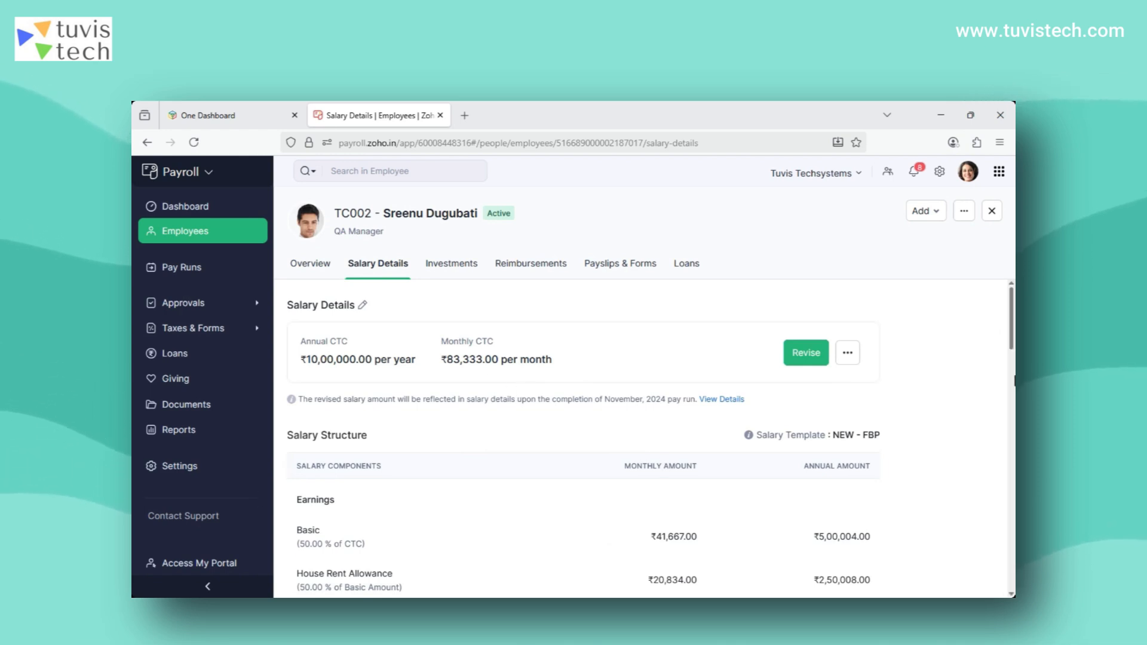
pyautogui.scroll(-3, 1011, 358)
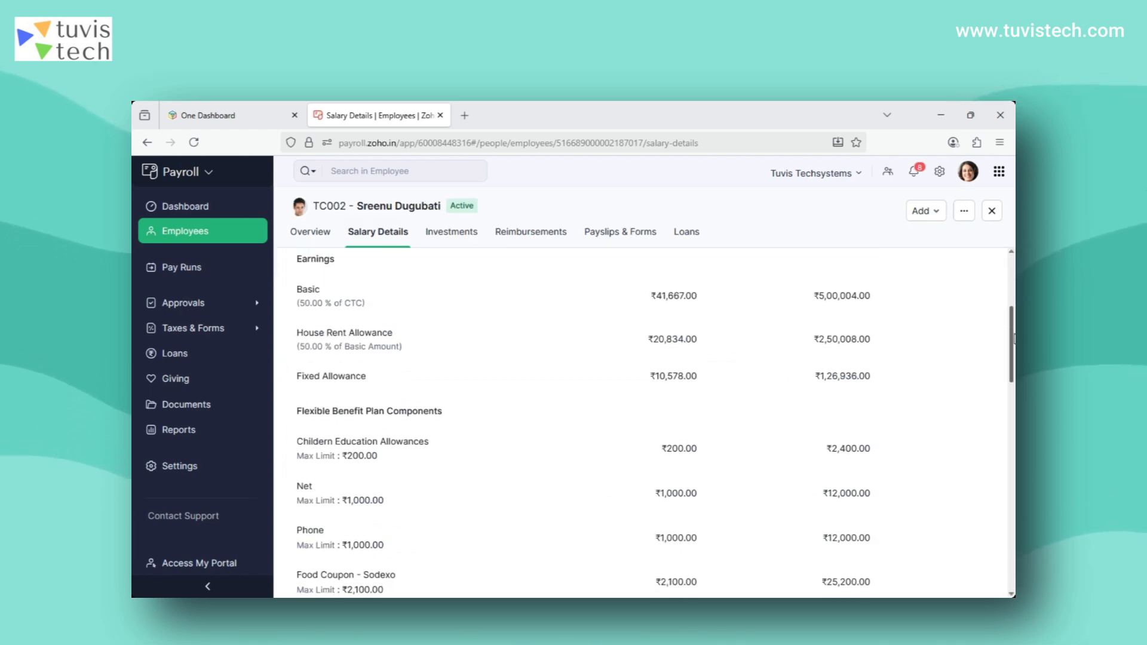
pyautogui.scroll(2, 1013, 335)
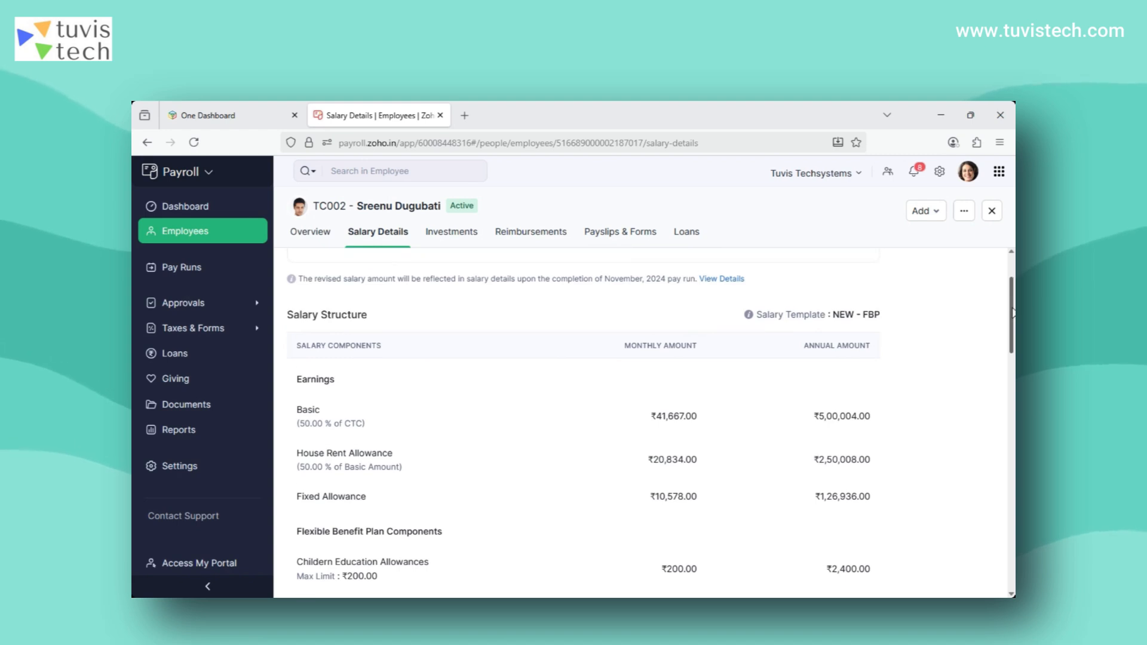
pyautogui.moveTo(1014, 323); pyautogui.dragTo(1014, 548)
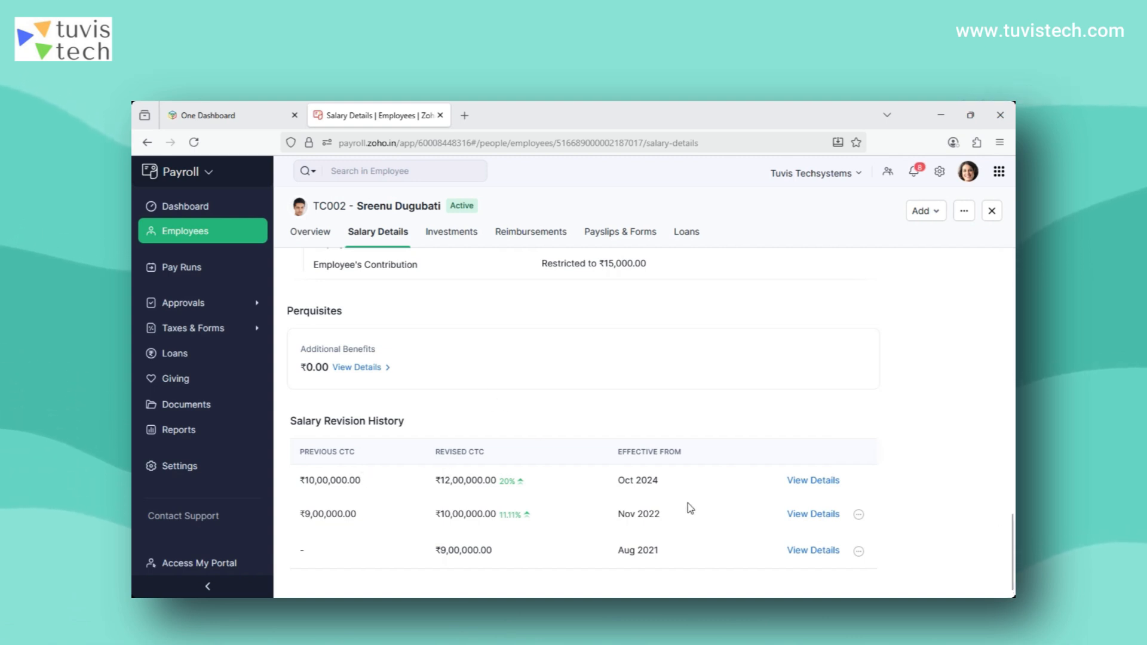
pyautogui.moveTo(1011, 529); pyautogui.dragTo(999, 196)
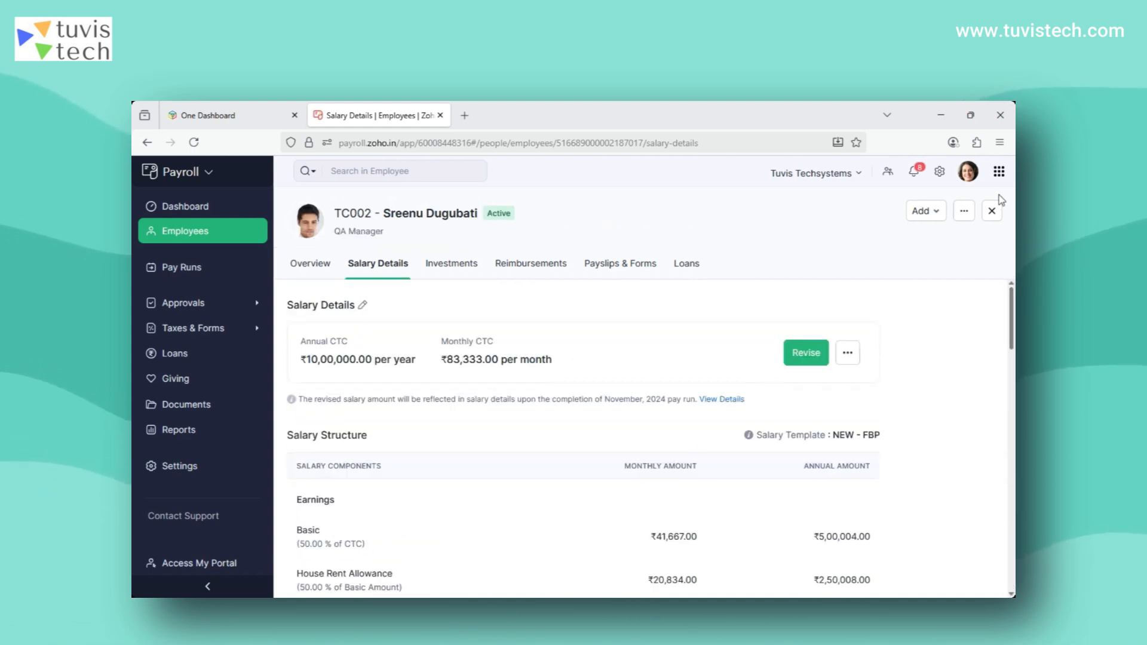
pyautogui.click(933, 213)
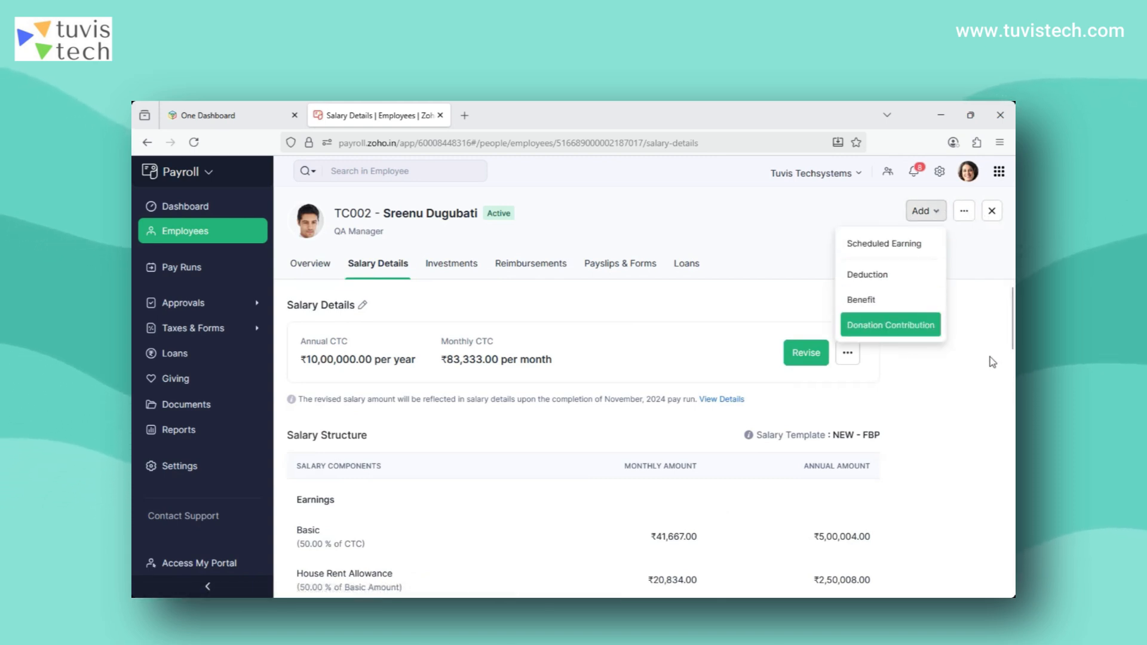
pyautogui.click(994, 324)
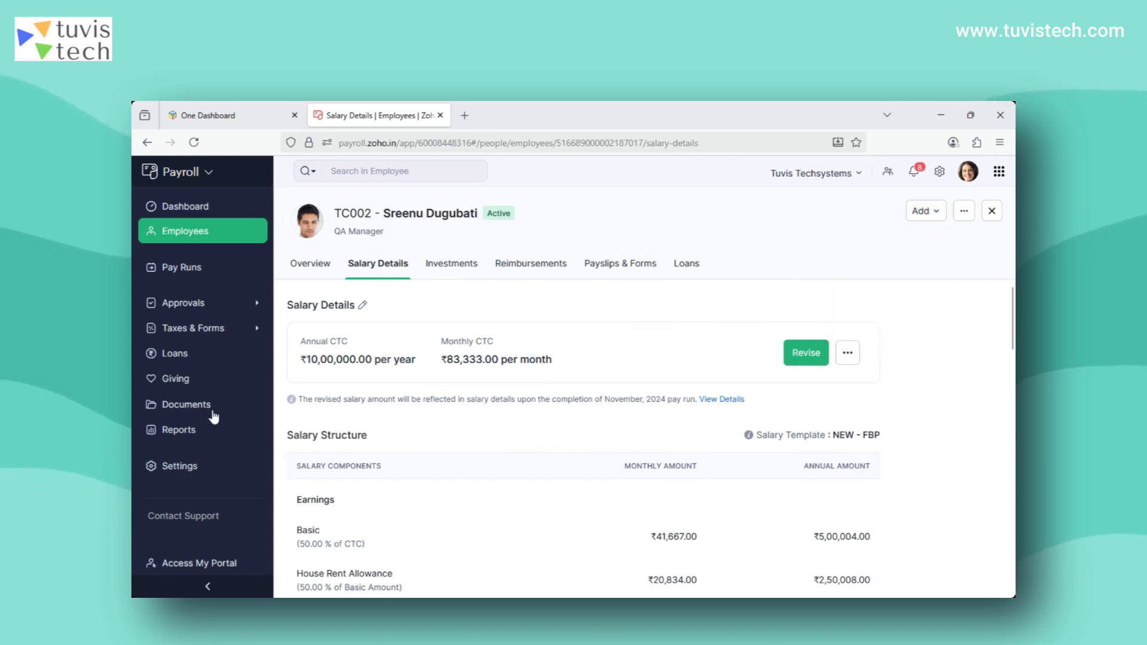
# View the employee's investments, checking both the IT Declaration and the Proof Of Investments.
pyautogui.click(429, 267)
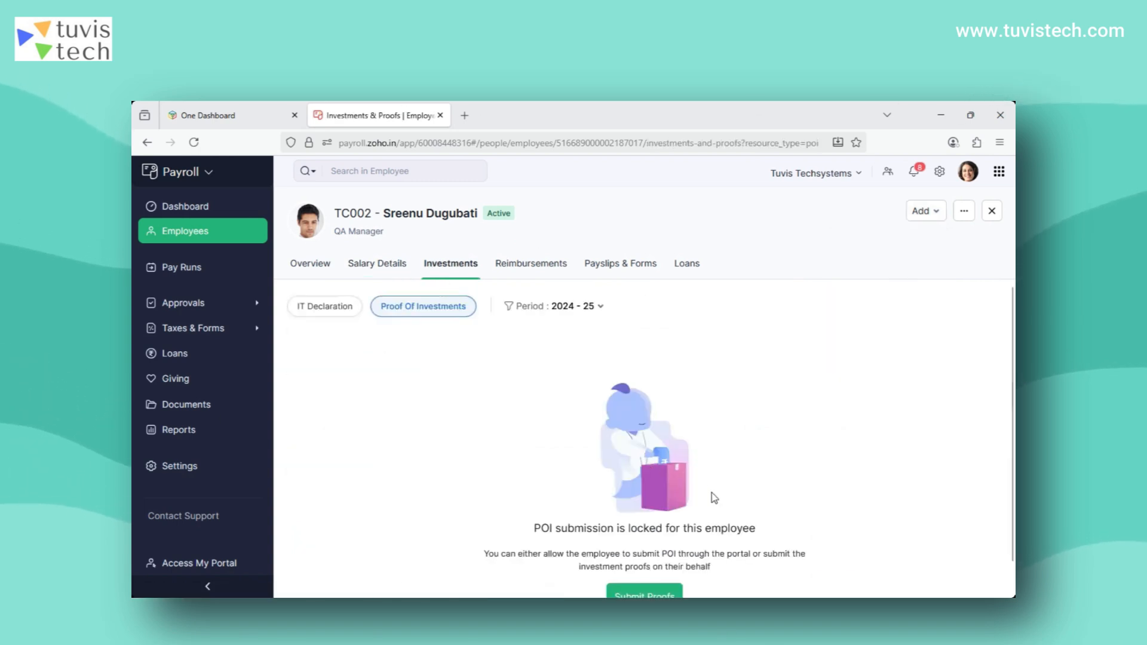
pyautogui.click(320, 309)
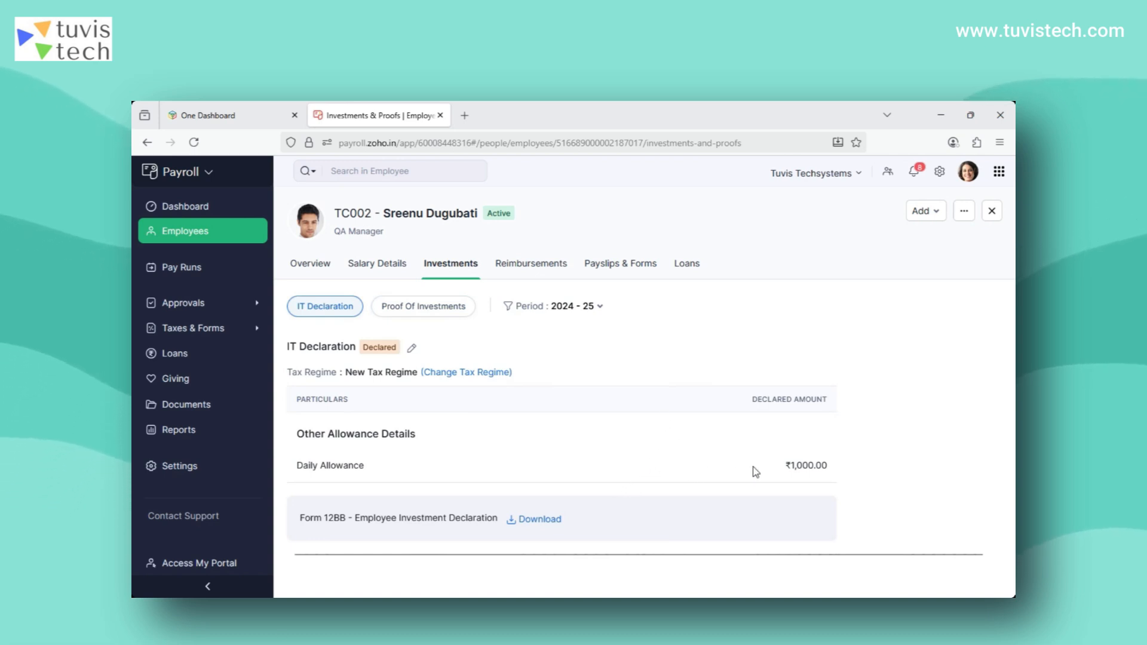
pyautogui.click(412, 310)
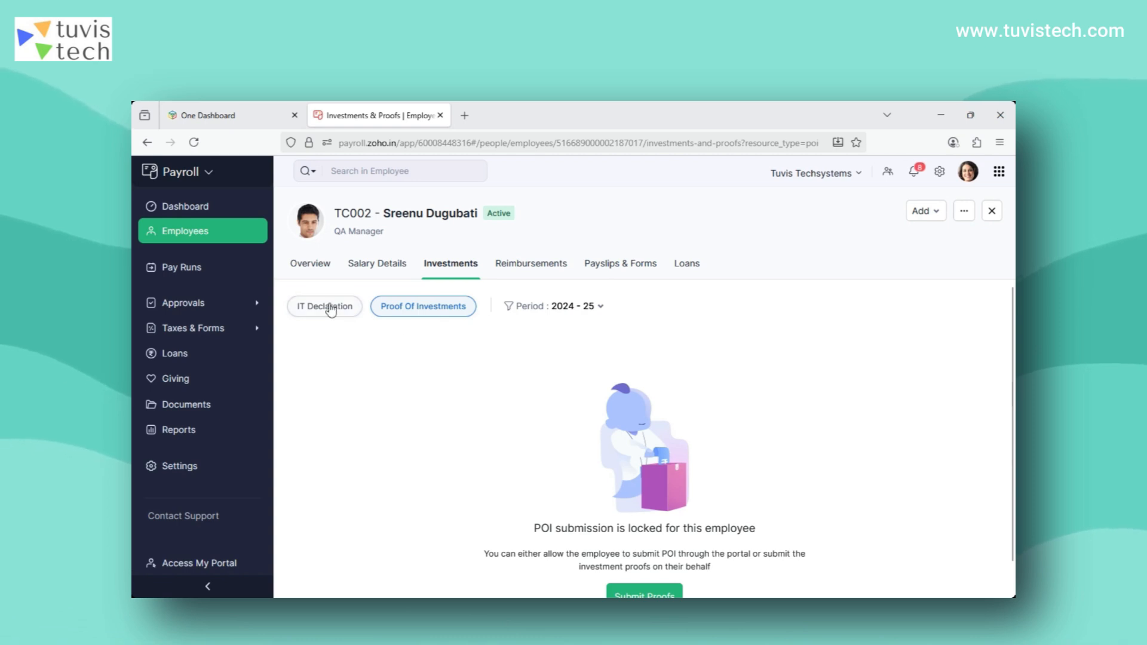
# Show the employee's Proof Of Investments for the 2022 - 23 period.
pyautogui.click(576, 308)
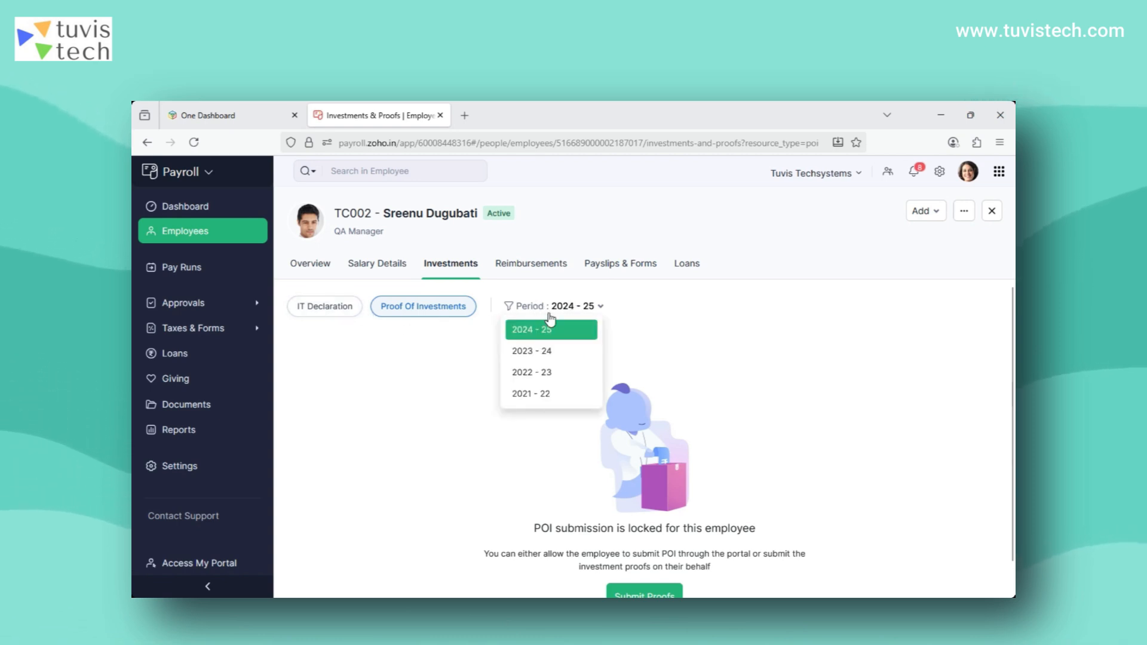
pyautogui.click(567, 324)
pyautogui.click(559, 307)
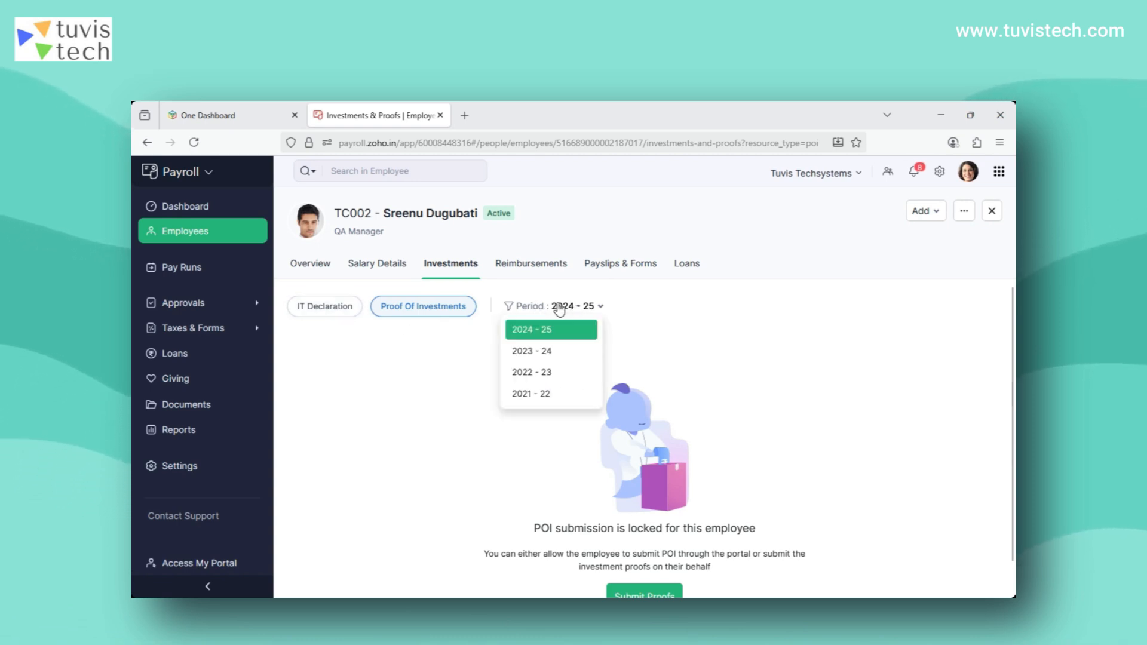
pyautogui.click(541, 373)
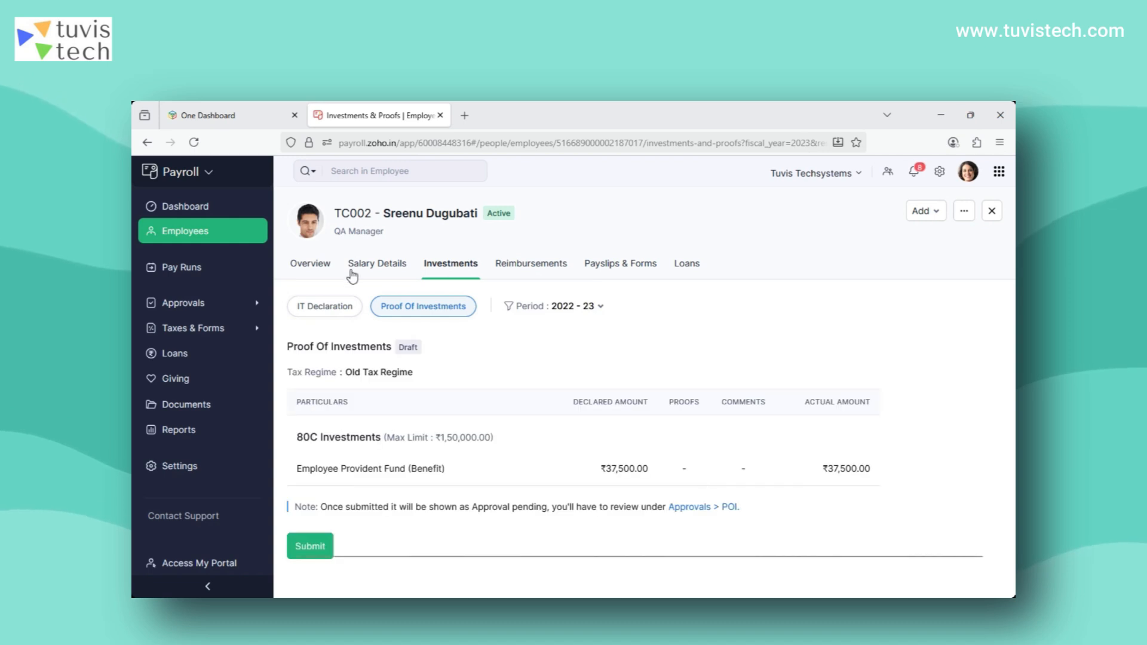
# Check which periods are available for the Proof Of Investments and view the employee's detailed reimbursement summary.
pyautogui.click(571, 308)
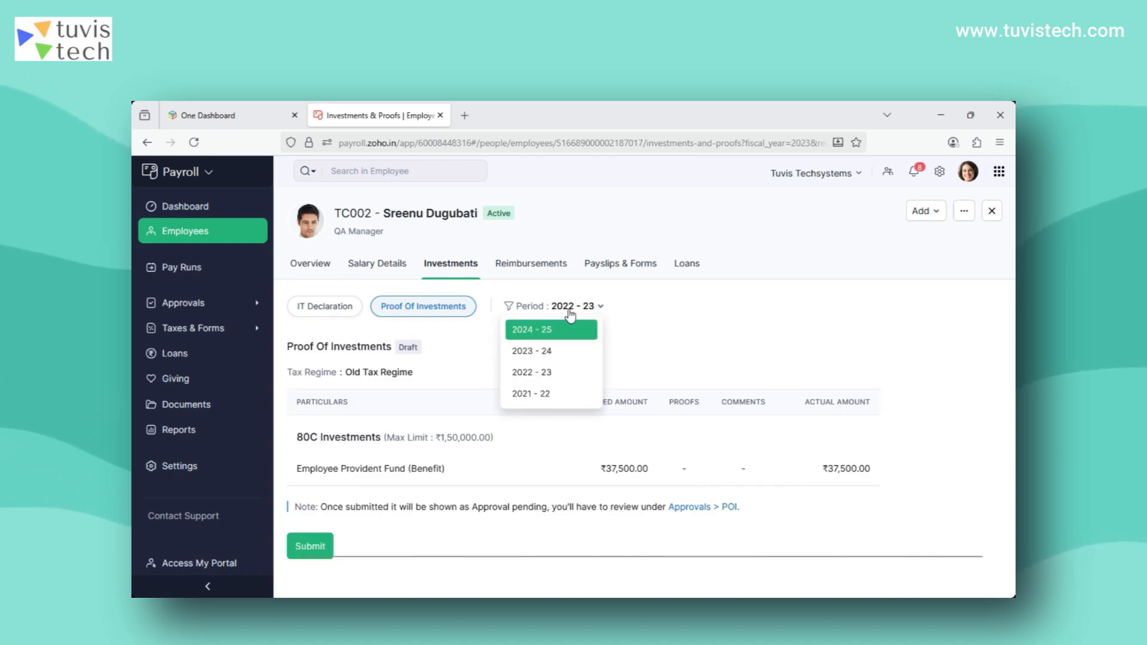
pyautogui.click(529, 264)
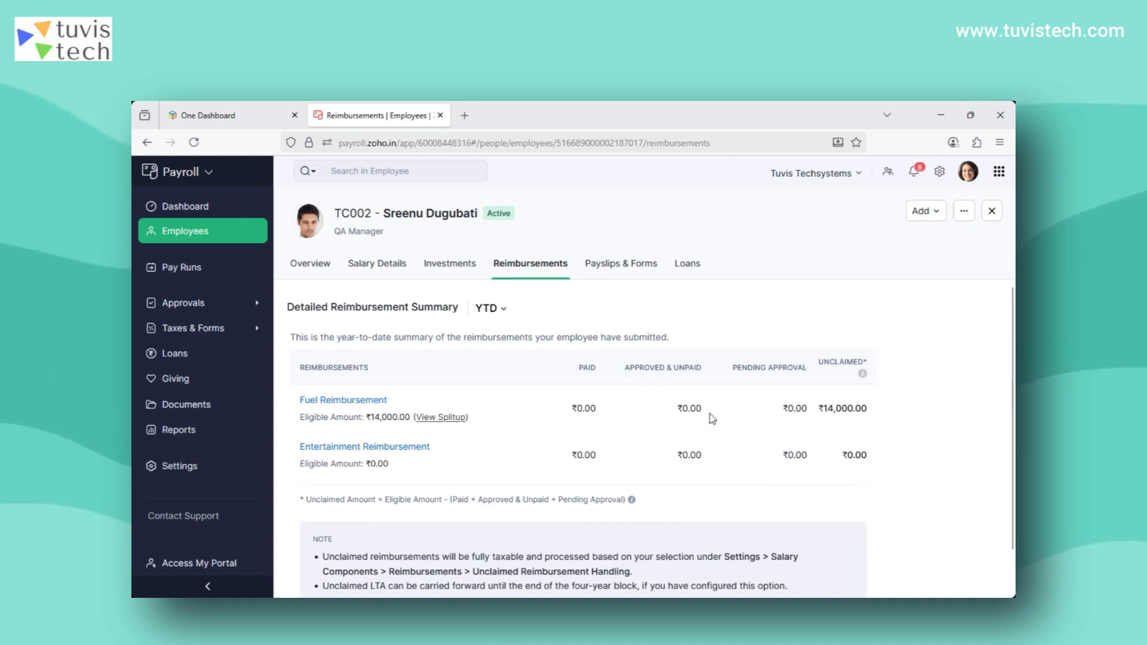
# Review the employee's payslips and forms, viewing the TDS sheet for September 2024 and closing it.
pyautogui.click(624, 274)
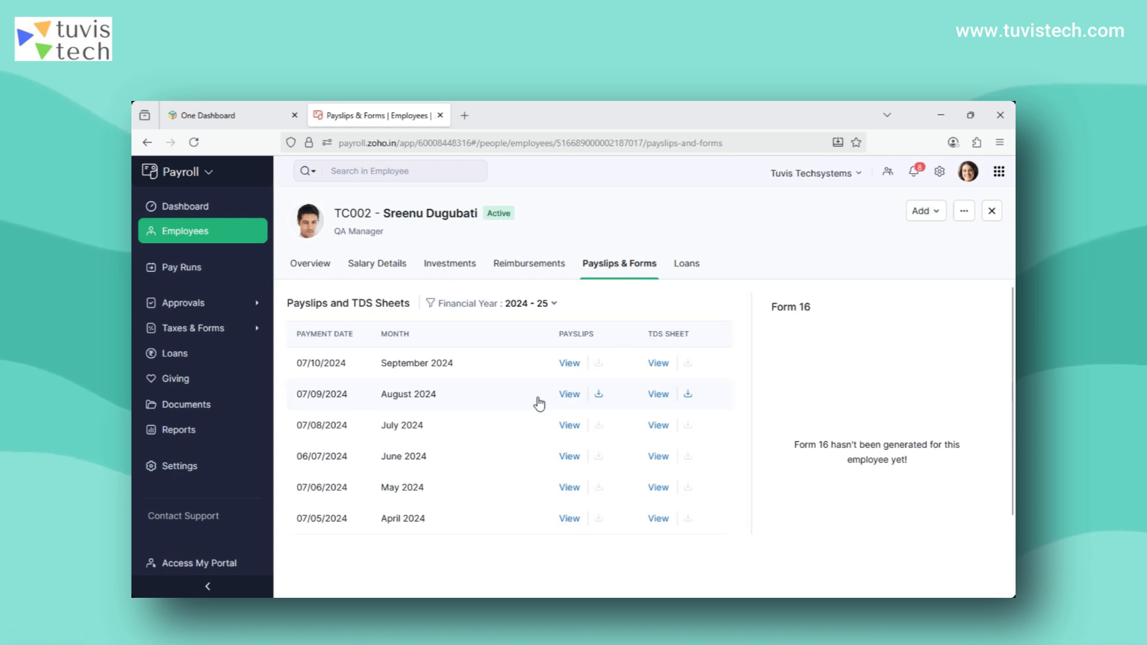
pyautogui.click(657, 363)
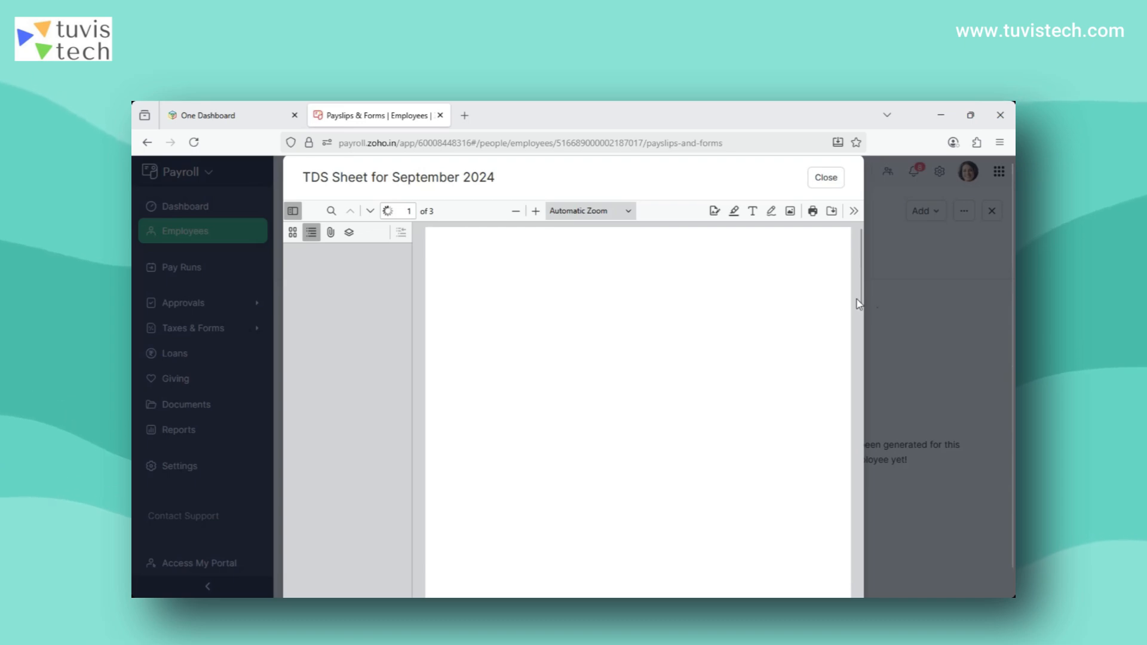
pyautogui.moveTo(859, 303); pyautogui.dragTo(861, 233)
pyautogui.click(827, 178)
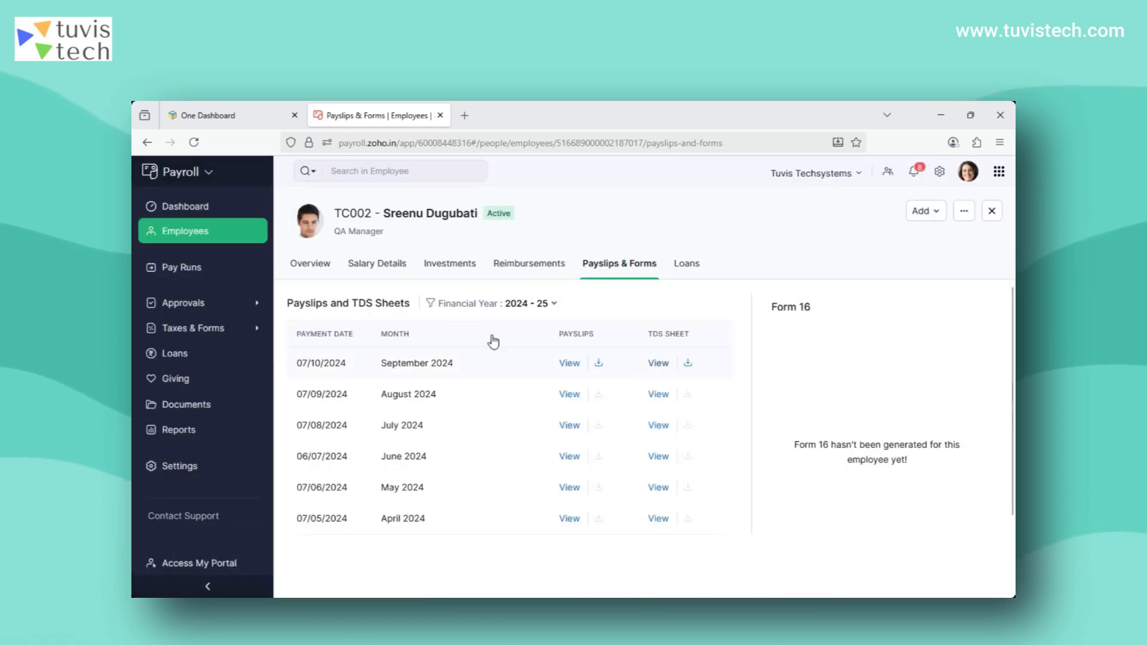
# Check the employee's loans, view the Account Manager's ongoing and completed loans for comparison, and return to the employee list.
pyautogui.click(685, 269)
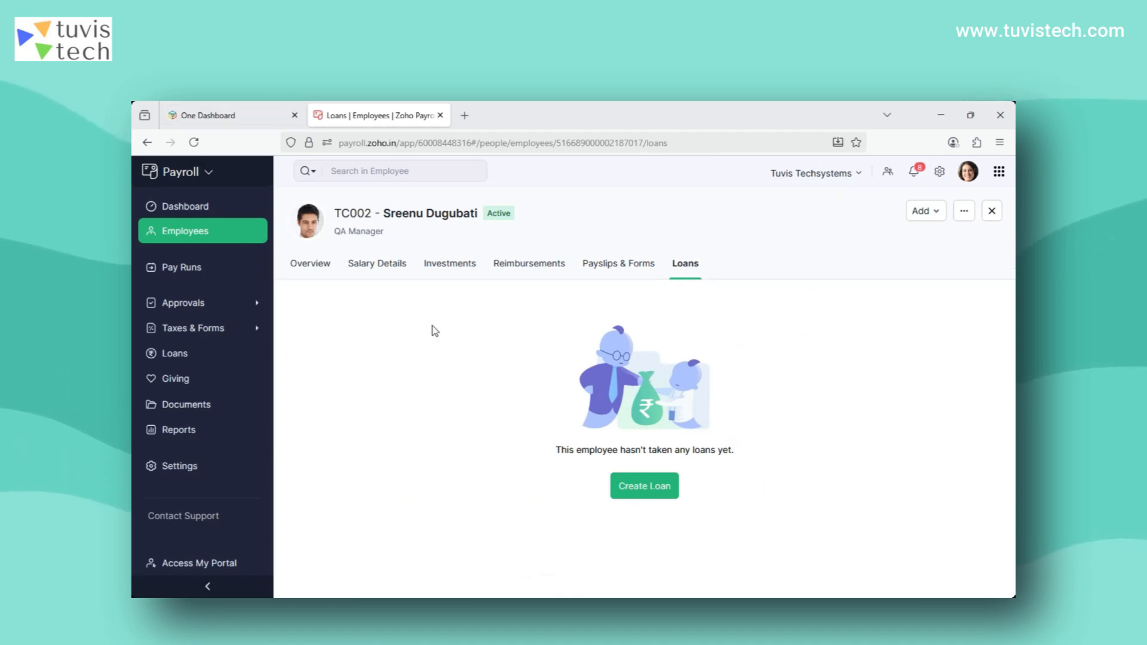
pyautogui.click(190, 232)
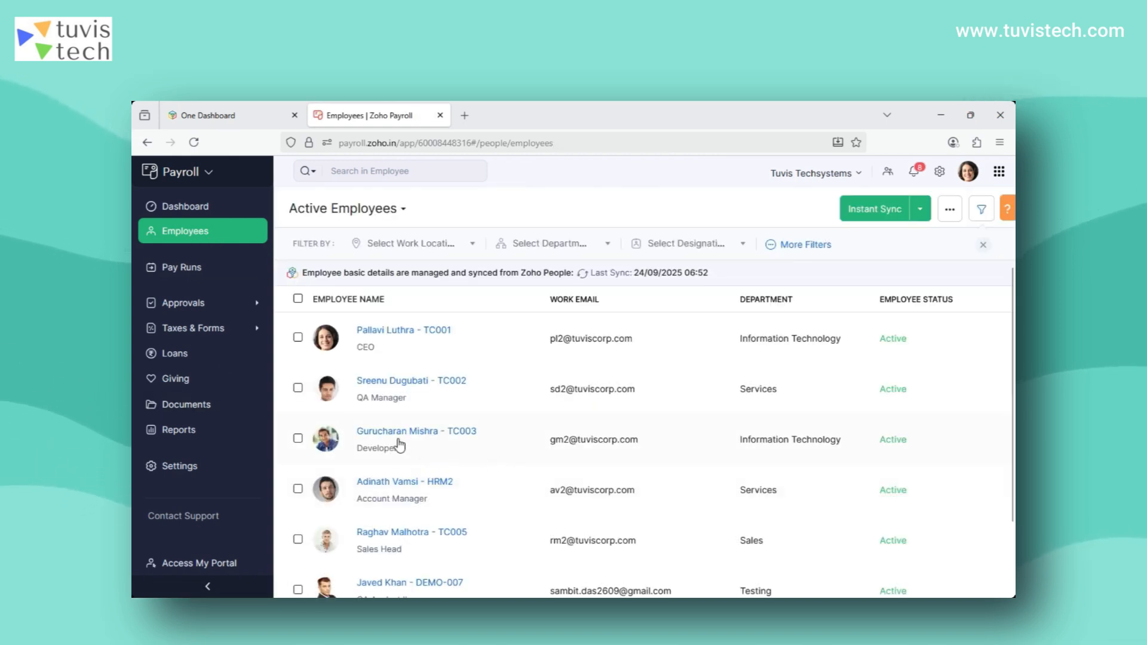
pyautogui.click(402, 482)
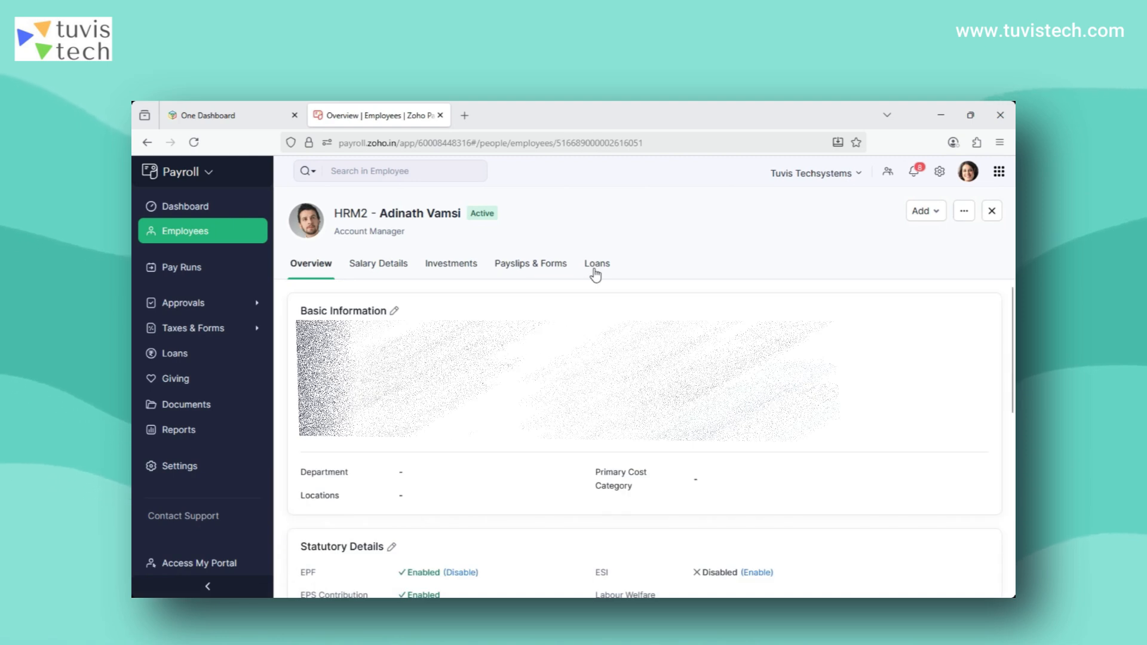
pyautogui.click(595, 267)
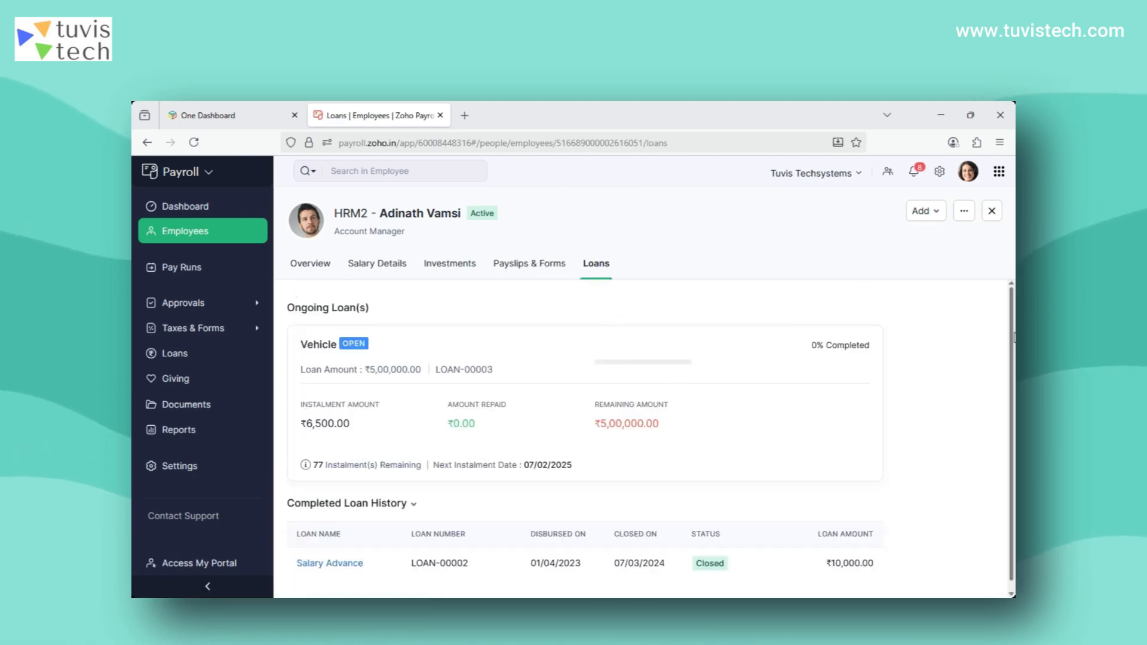
pyautogui.scroll(-1, 1014, 418)
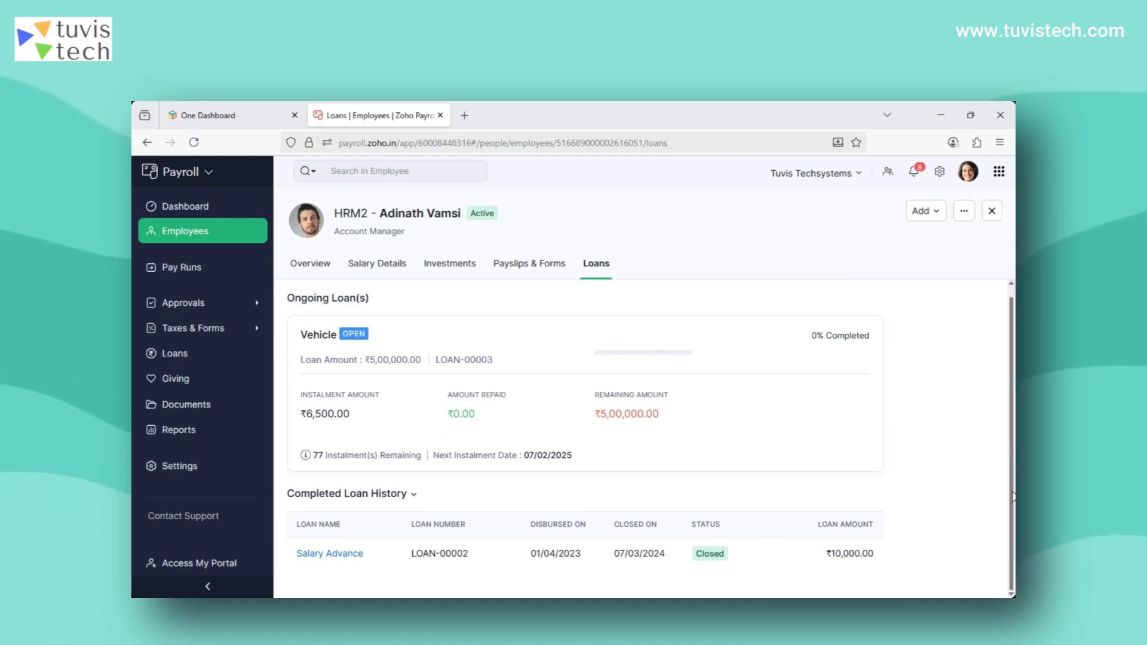
pyautogui.click(183, 232)
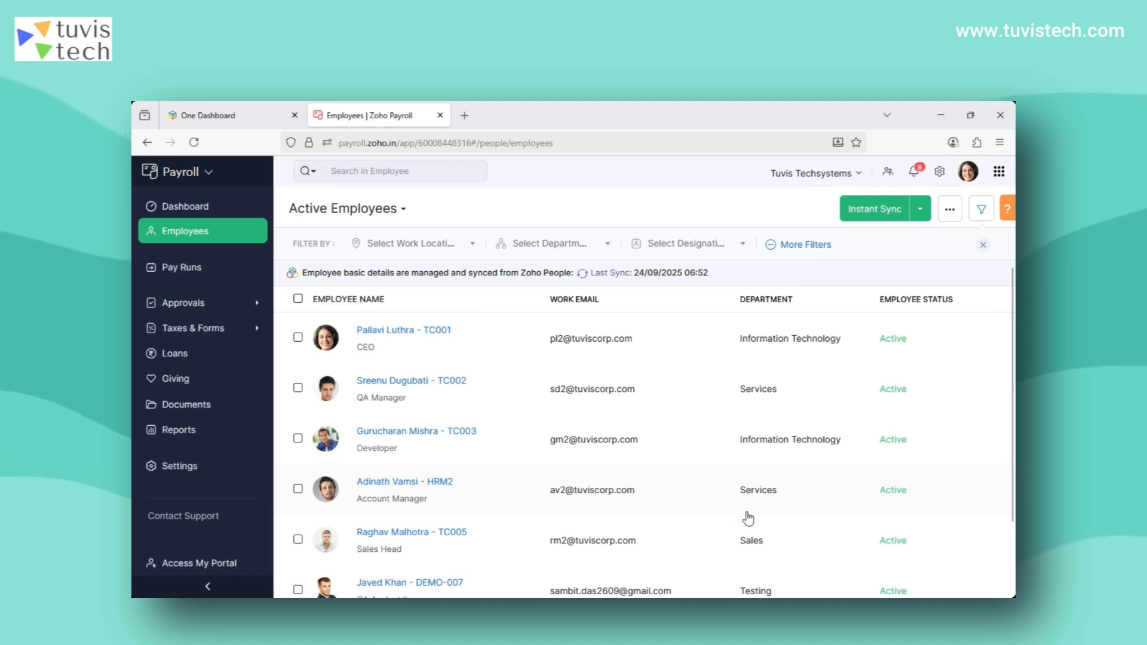
# Open the October 2024 regular pay run's details and review its employee summary.
pyautogui.click(170, 269)
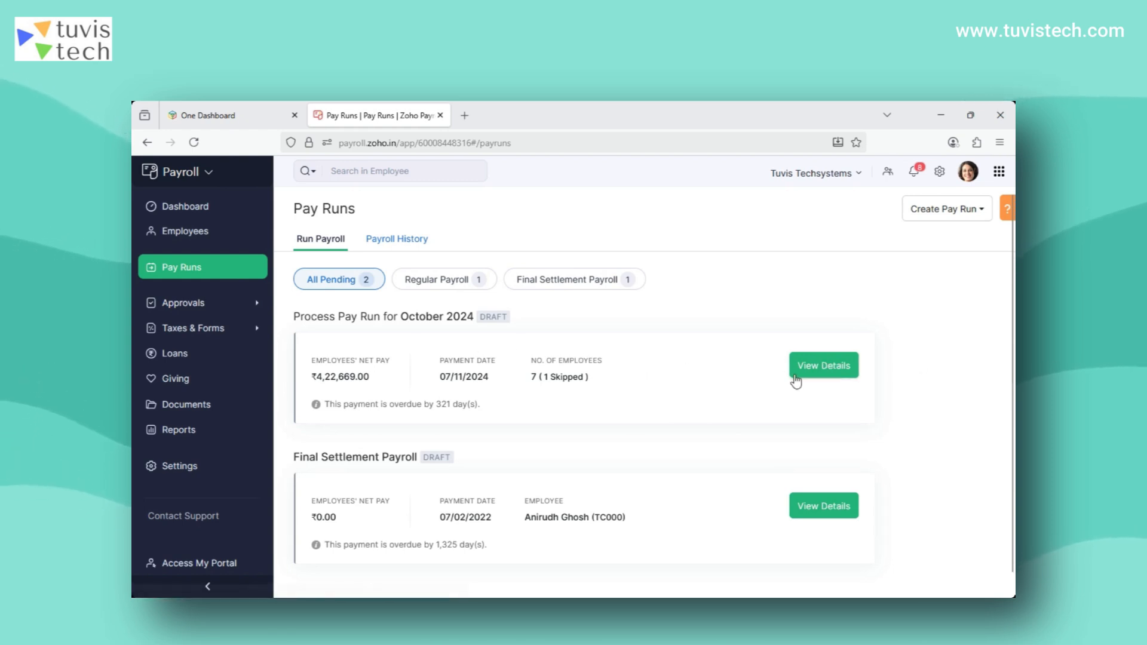
pyautogui.click(808, 363)
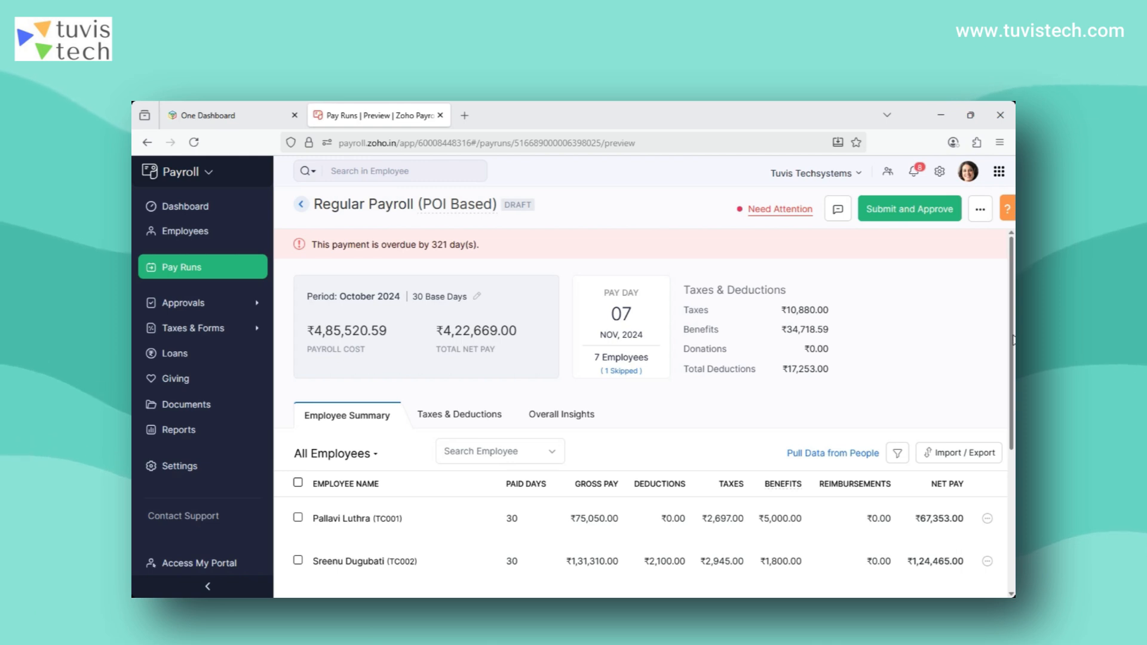
pyautogui.moveTo(1012, 340); pyautogui.dragTo(1014, 446)
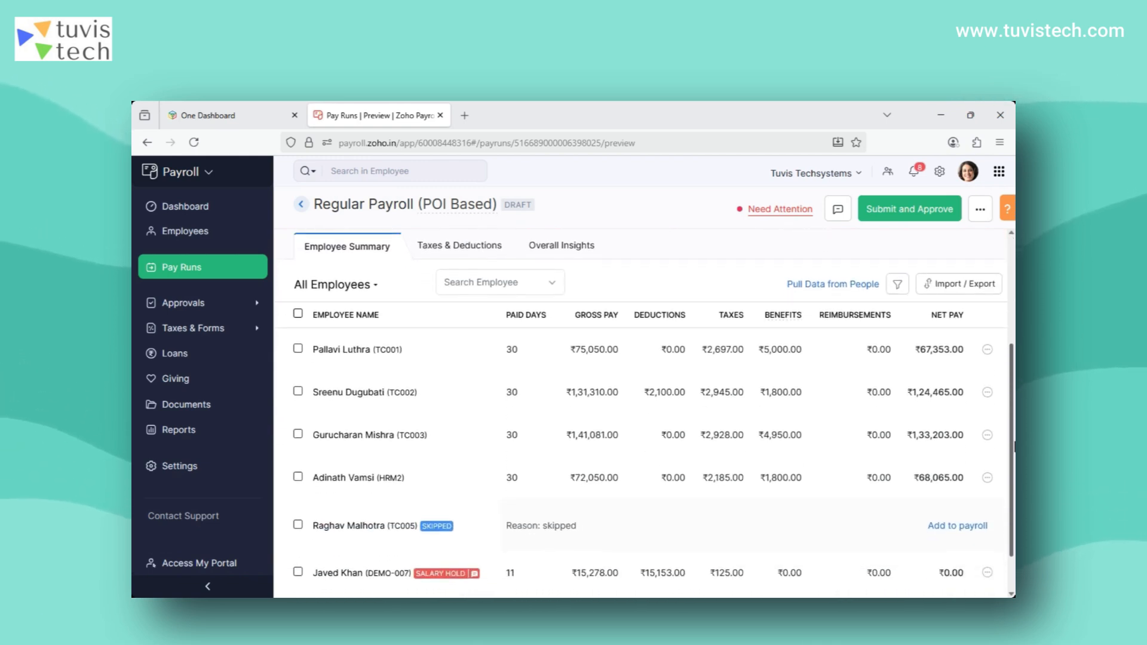
# Examine employee TC002's pay breakdown, including the LOP days option, earnings, taxes and deductions, and leave it without saving changes.
pyautogui.click(360, 393)
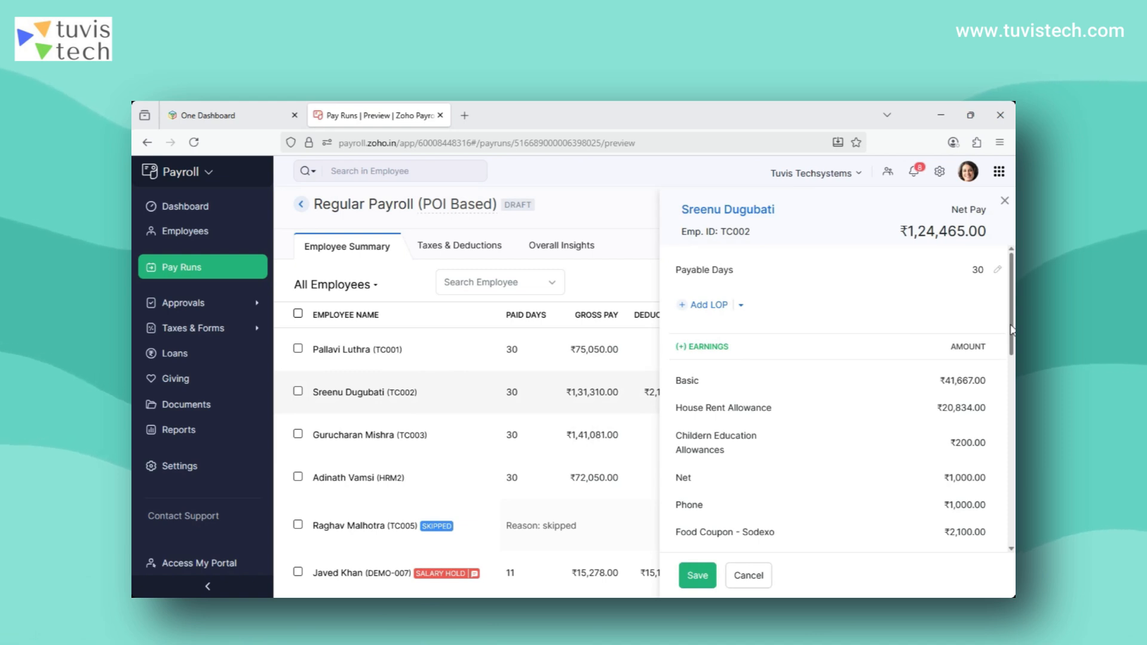
pyautogui.moveTo(1011, 329); pyautogui.dragTo(1014, 339)
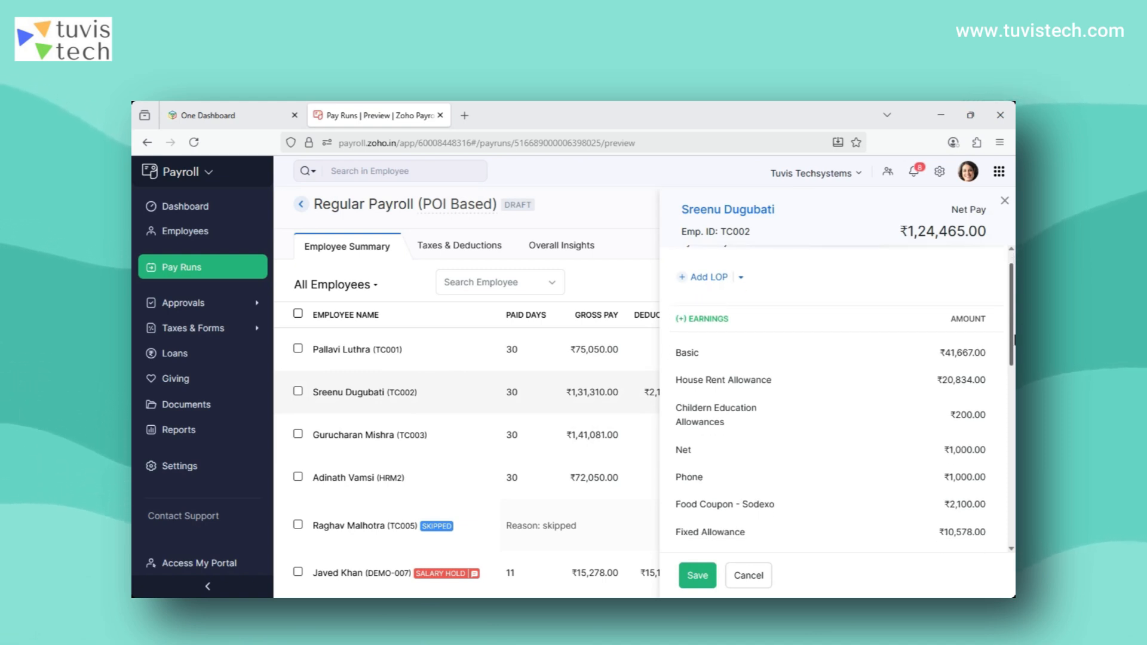
pyautogui.moveTo(1015, 339); pyautogui.dragTo(1012, 276)
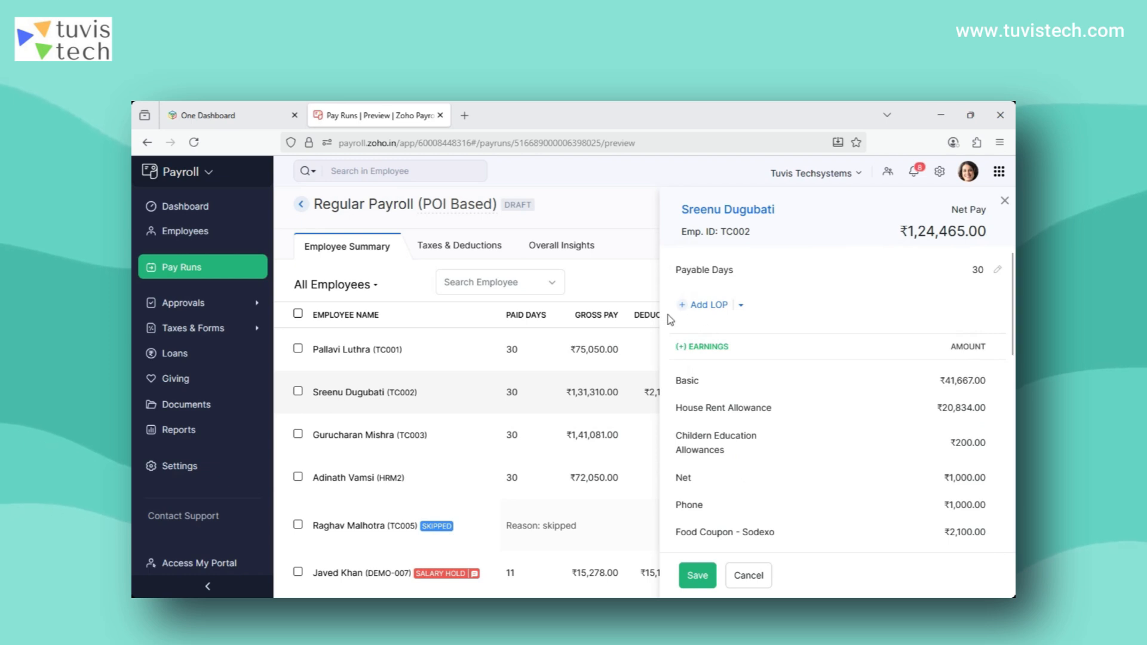
pyautogui.click(708, 306)
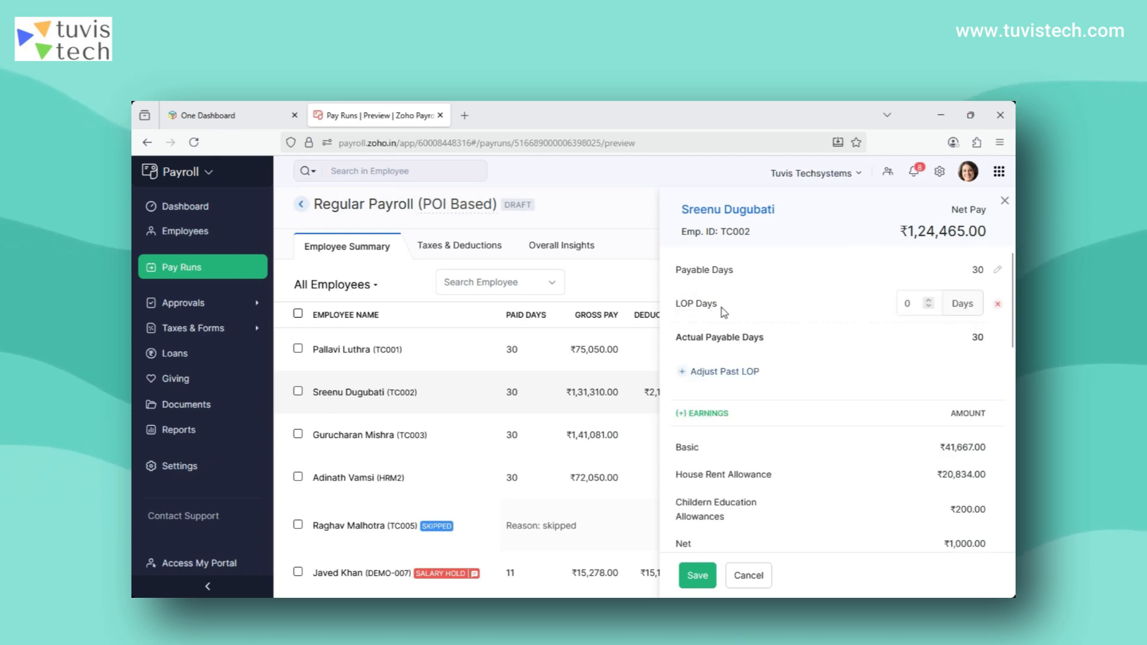
pyautogui.click(997, 304)
pyautogui.scroll(-3, 1013, 296)
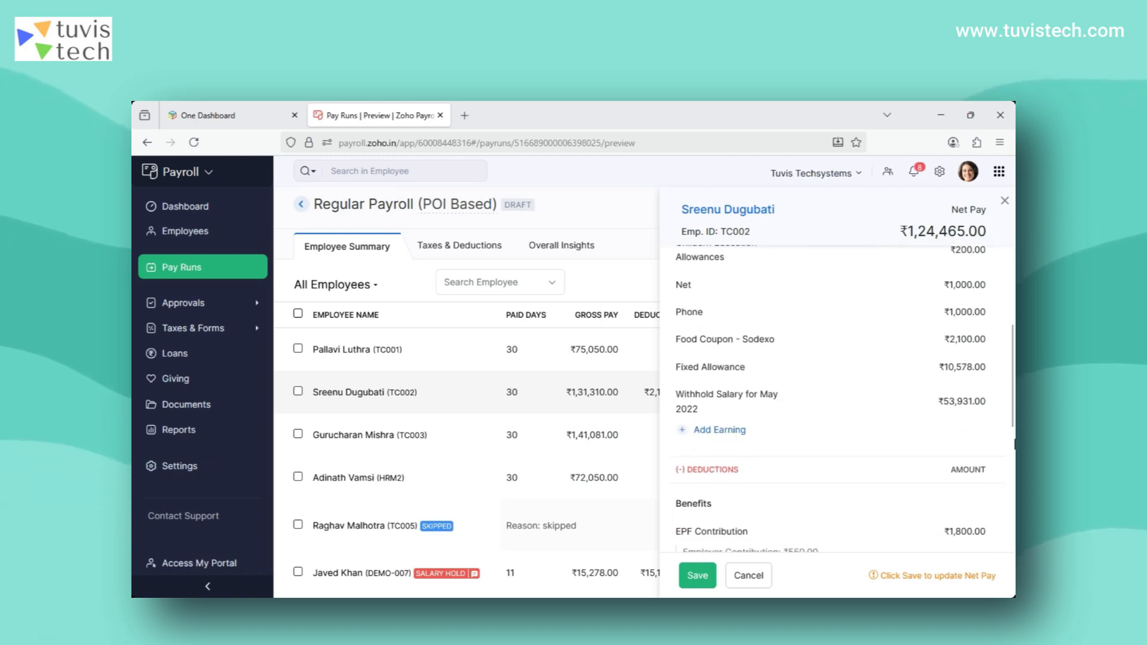
pyautogui.scroll(-5, 771, 537)
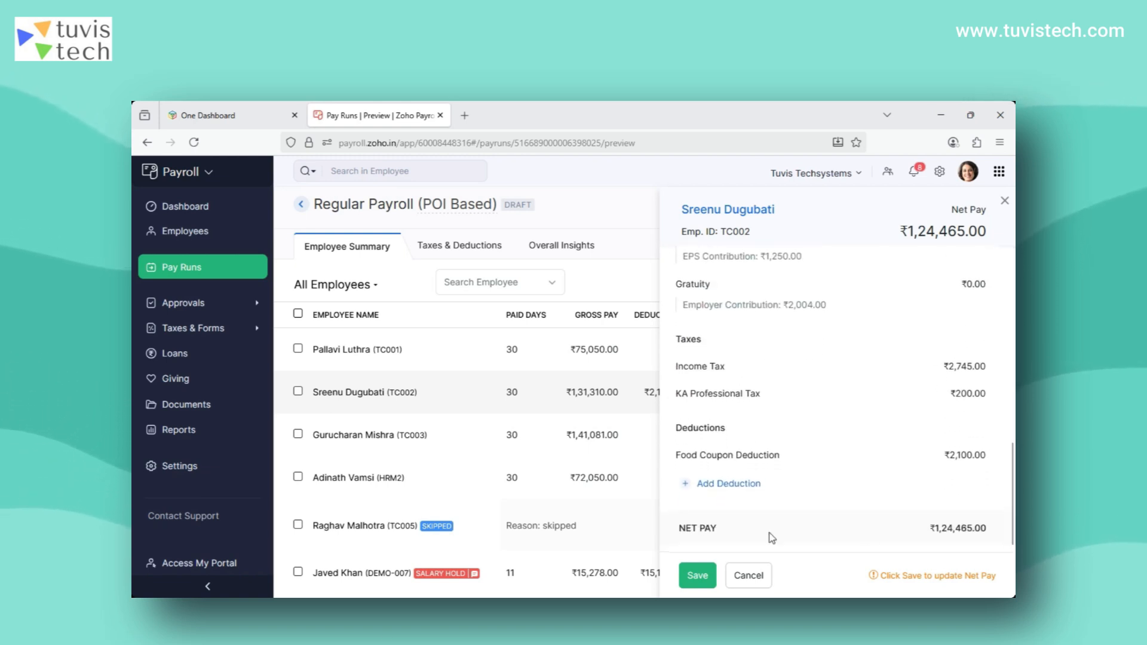
pyautogui.click(749, 577)
pyautogui.click(443, 247)
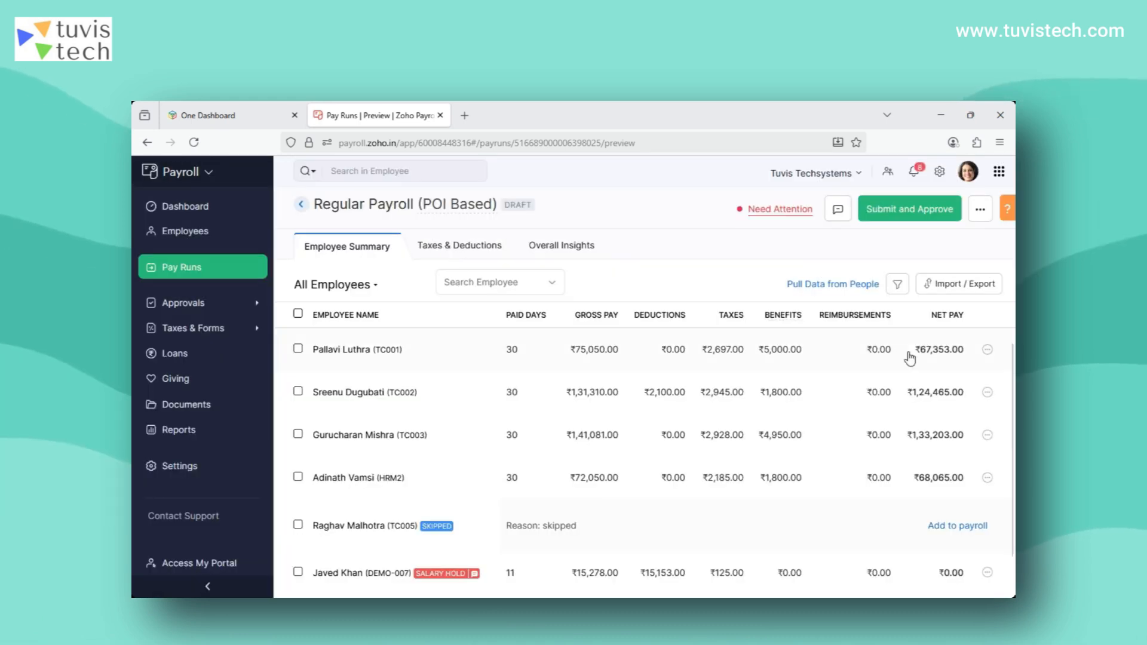
# Check the import and export options available for the pay run's employee summary.
pyautogui.scroll(2, 1010, 358)
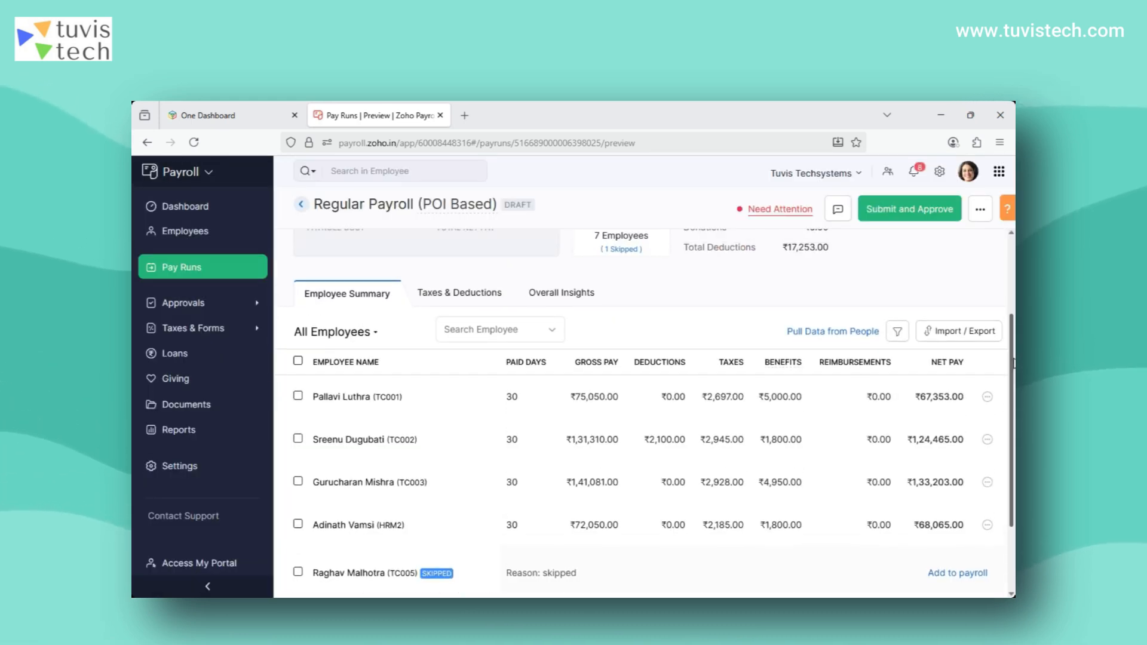
pyautogui.scroll(1, 1015, 364)
pyautogui.click(956, 352)
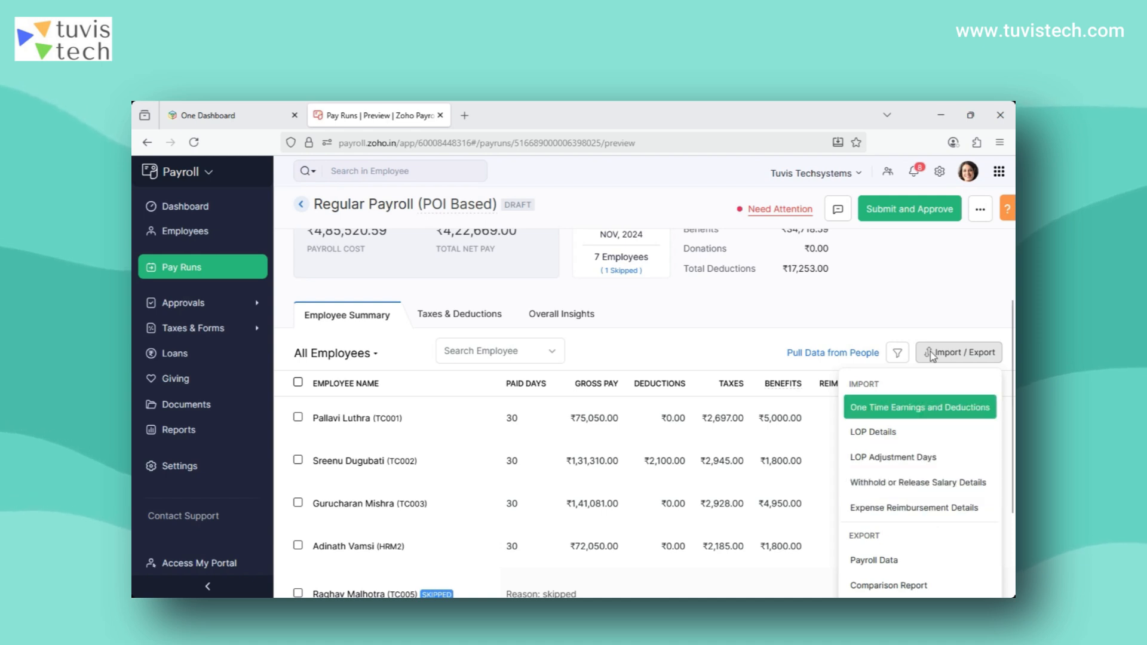
pyautogui.click(764, 325)
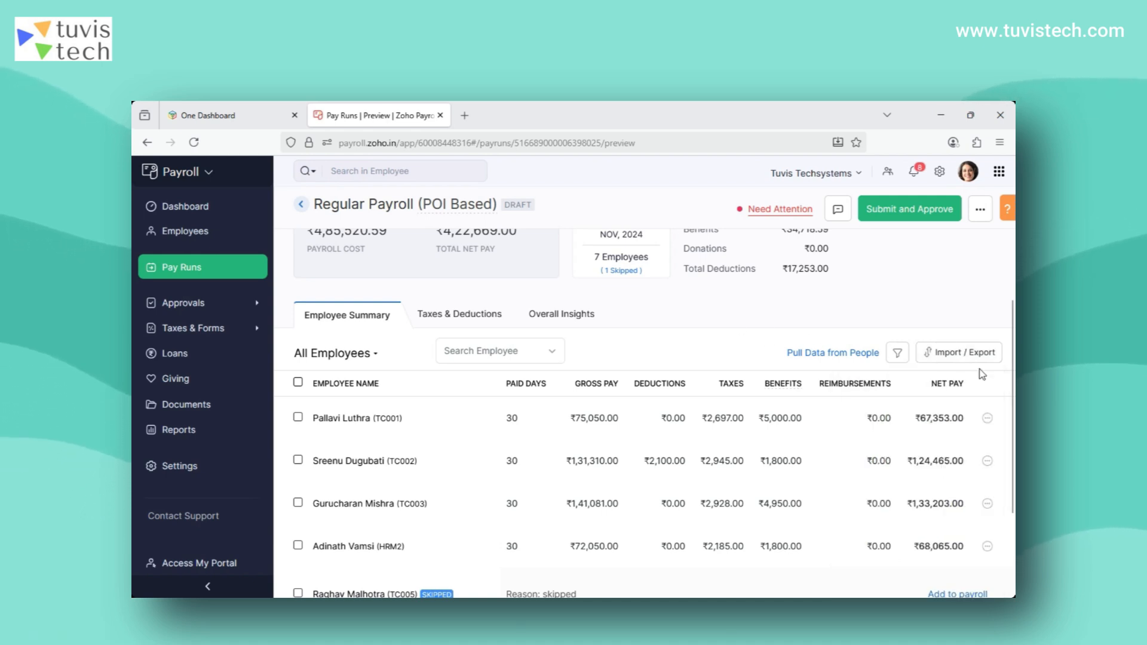
# Pull the LOP data from People into the October 2024 pay run and dismiss the sync notice.
pyautogui.moveTo(1013, 373); pyautogui.dragTo(1012, 371)
pyautogui.scroll(1, 1013, 374)
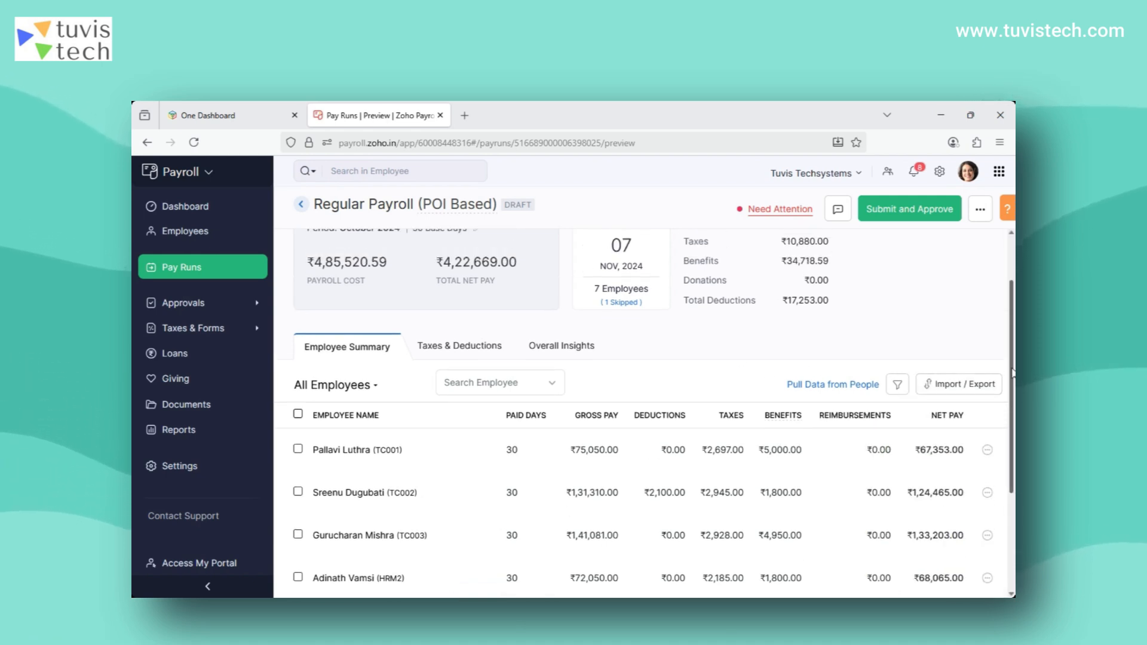
pyautogui.click(829, 385)
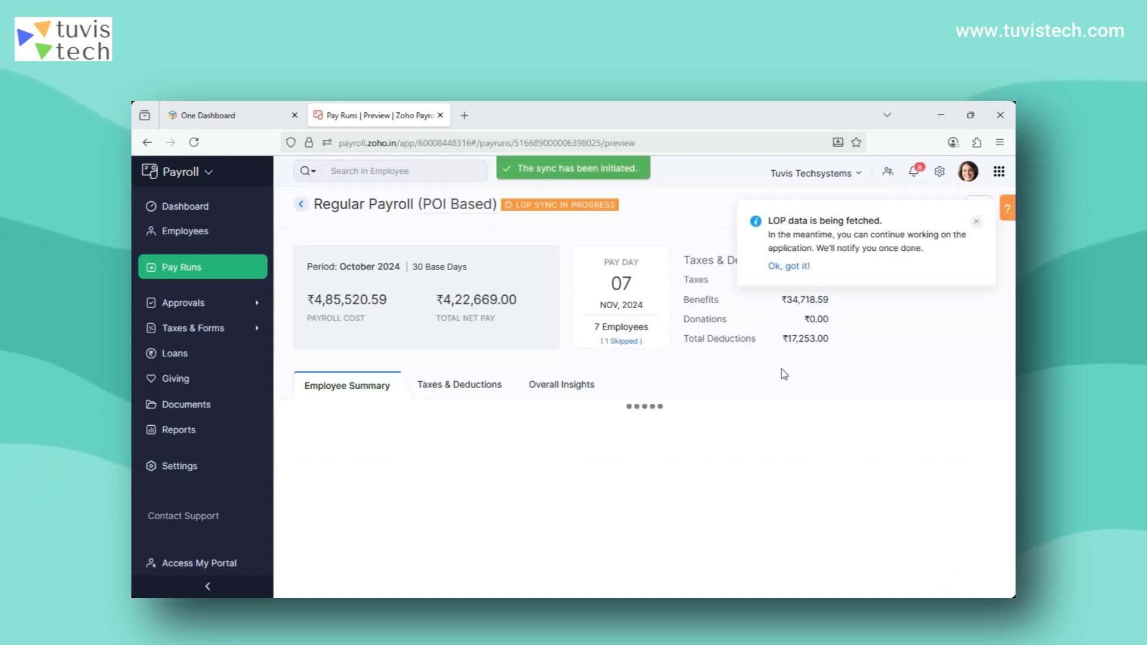
pyautogui.click(977, 224)
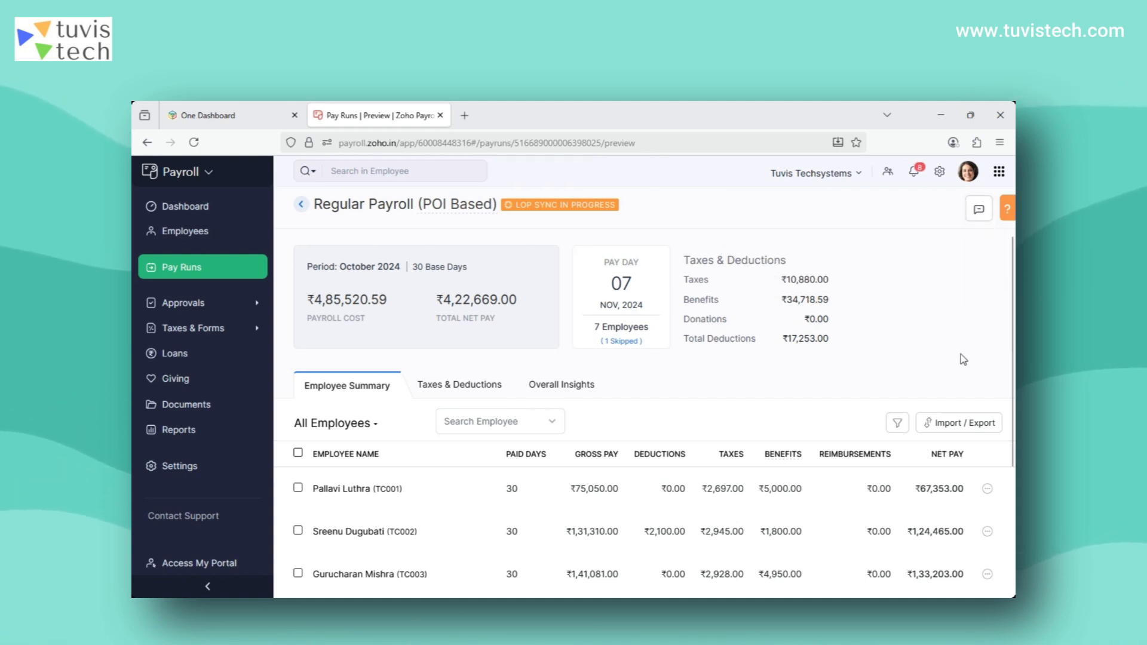
# Reopen the October 2024 pay run from the pending pay runs and review its employee summary after the LOP sync.
pyautogui.click(181, 267)
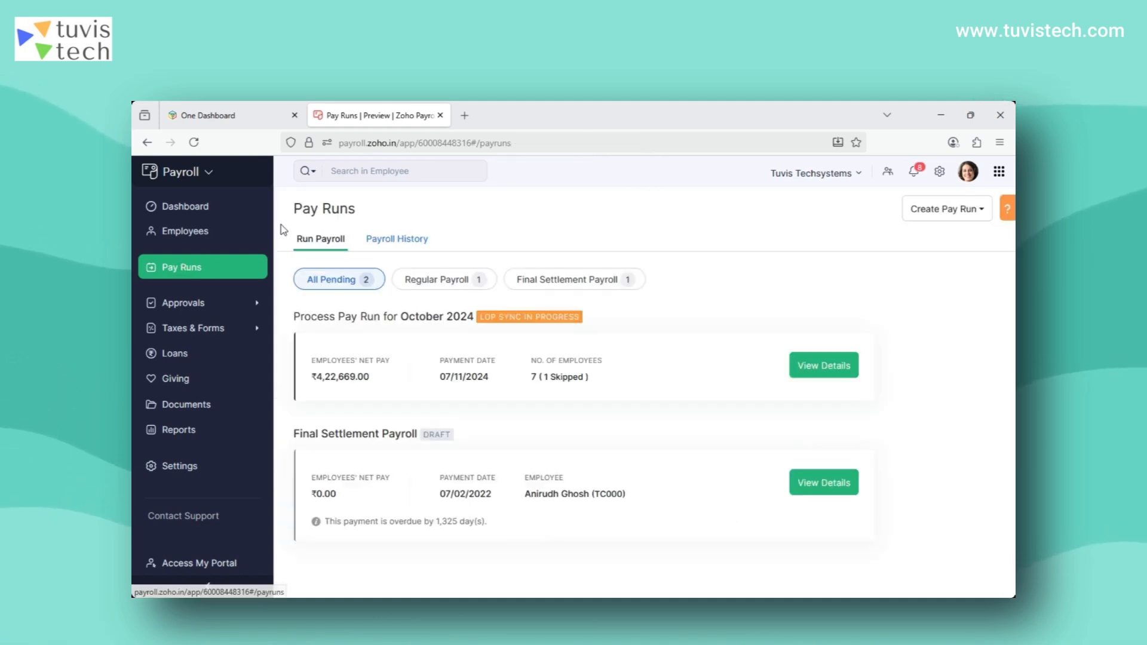
pyautogui.click(825, 363)
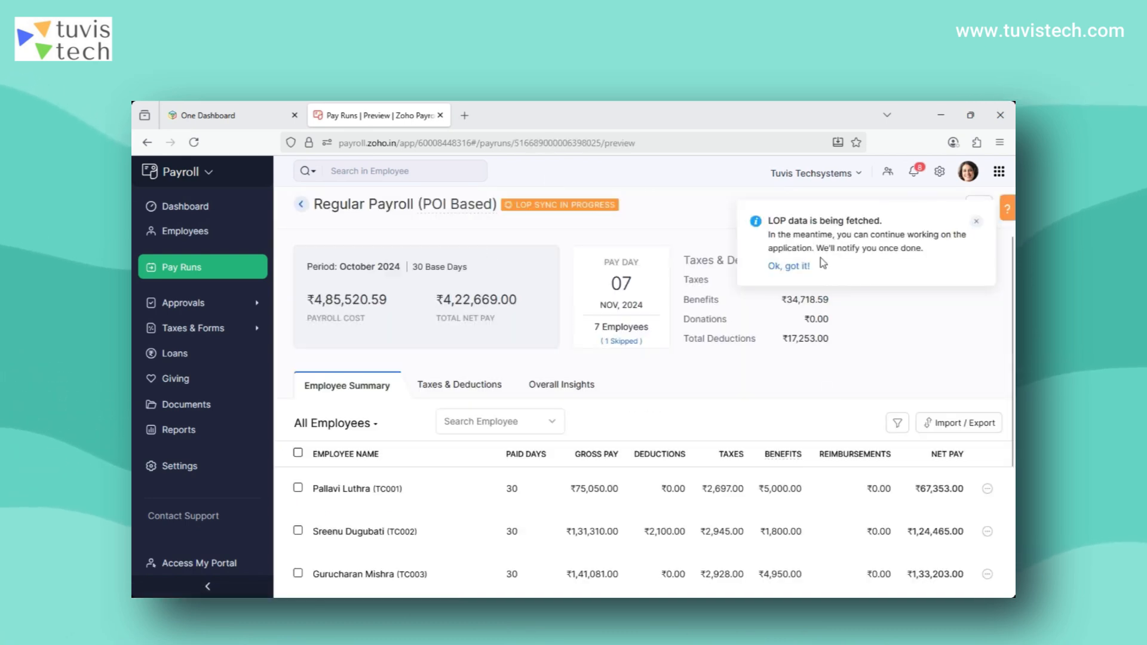
pyautogui.click(977, 224)
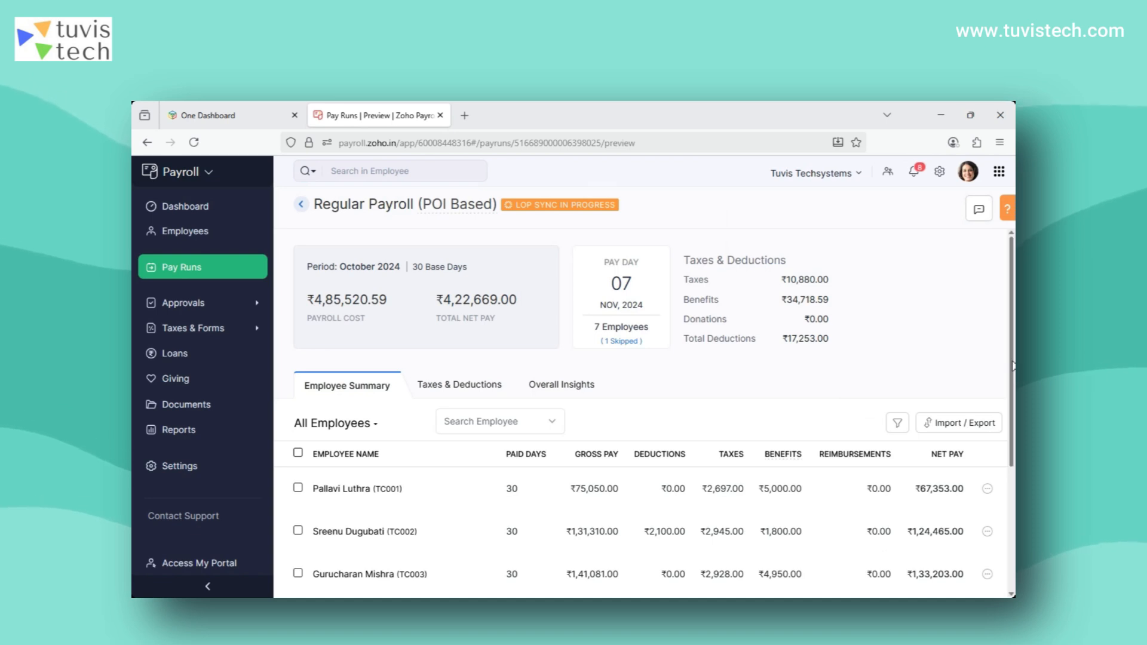
pyautogui.moveTo(1013, 358); pyautogui.dragTo(963, 462)
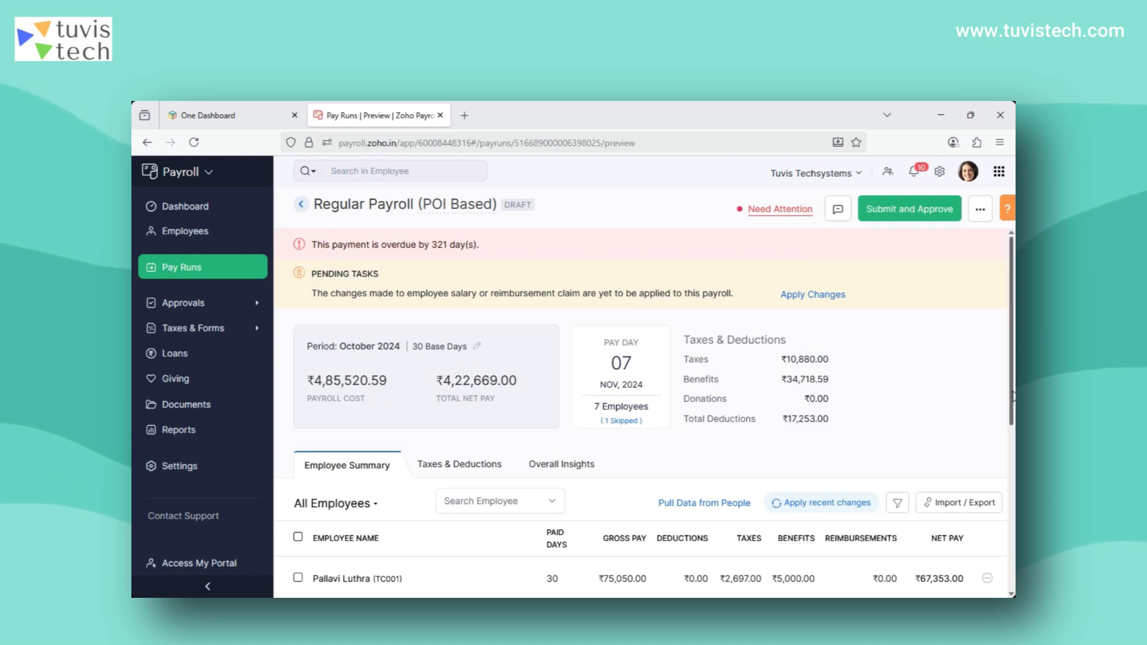
pyautogui.scroll(-3, 357, 487)
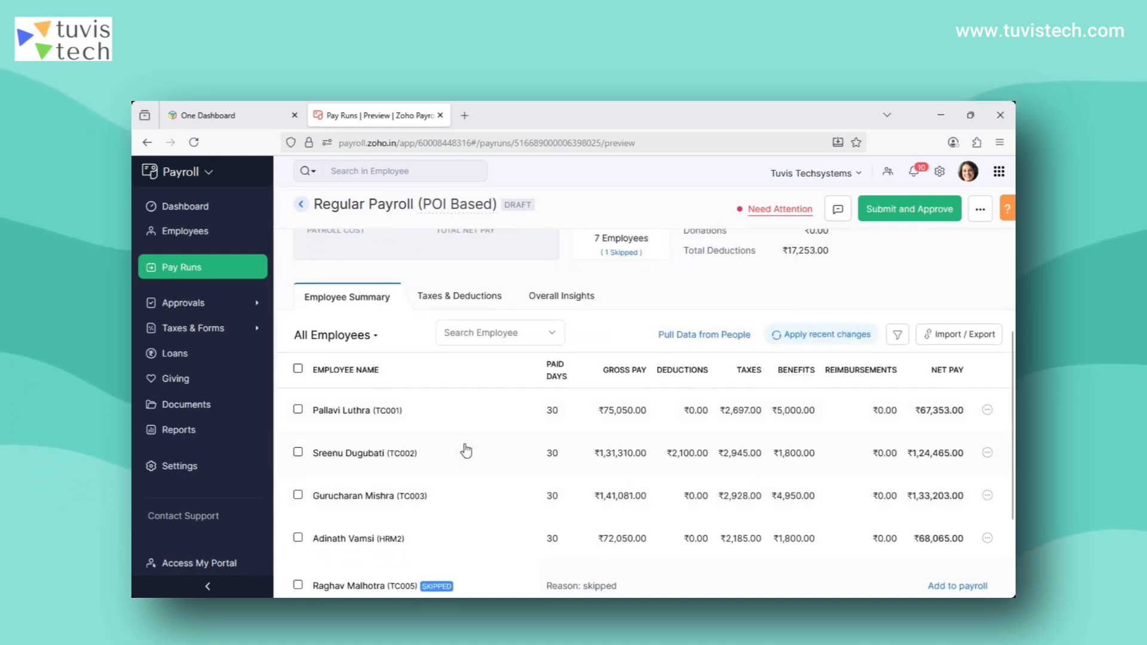
# Recheck employee TC002's pay breakdown, close it, and show the actions available for that employee in the pay run.
pyautogui.click(315, 454)
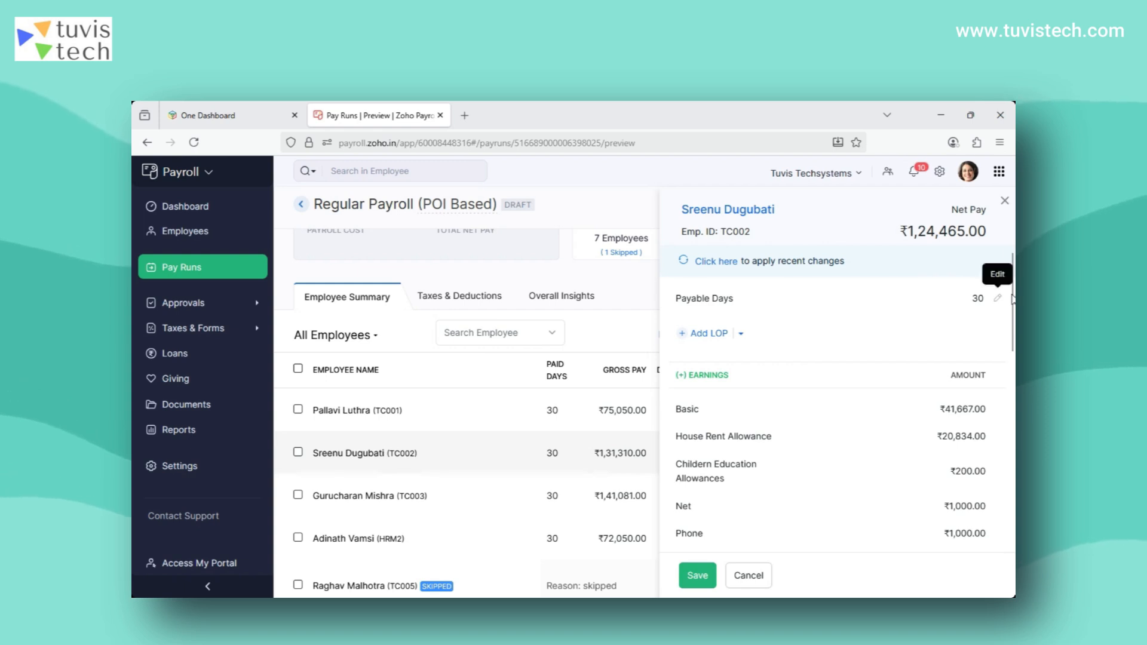
pyautogui.moveTo(1014, 299); pyautogui.dragTo(1015, 399)
pyautogui.click(1005, 202)
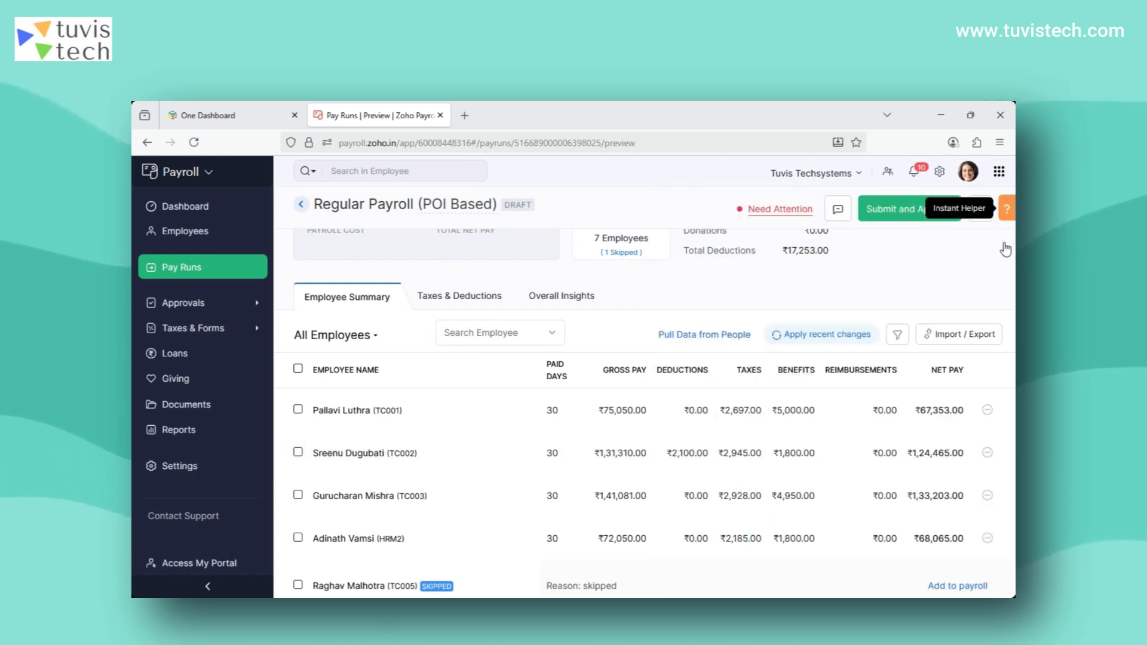
pyautogui.click(988, 454)
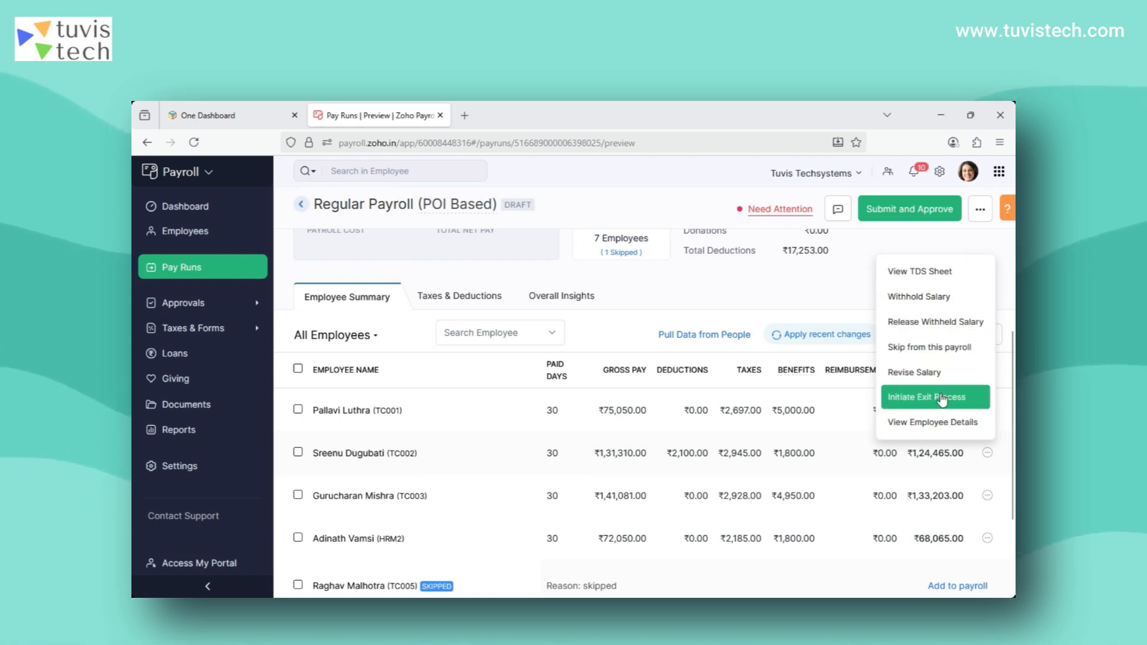
# Try to submit the October 2024 pay run for approval, and apply its pending salary and reimbursement changes.
pyautogui.click(782, 287)
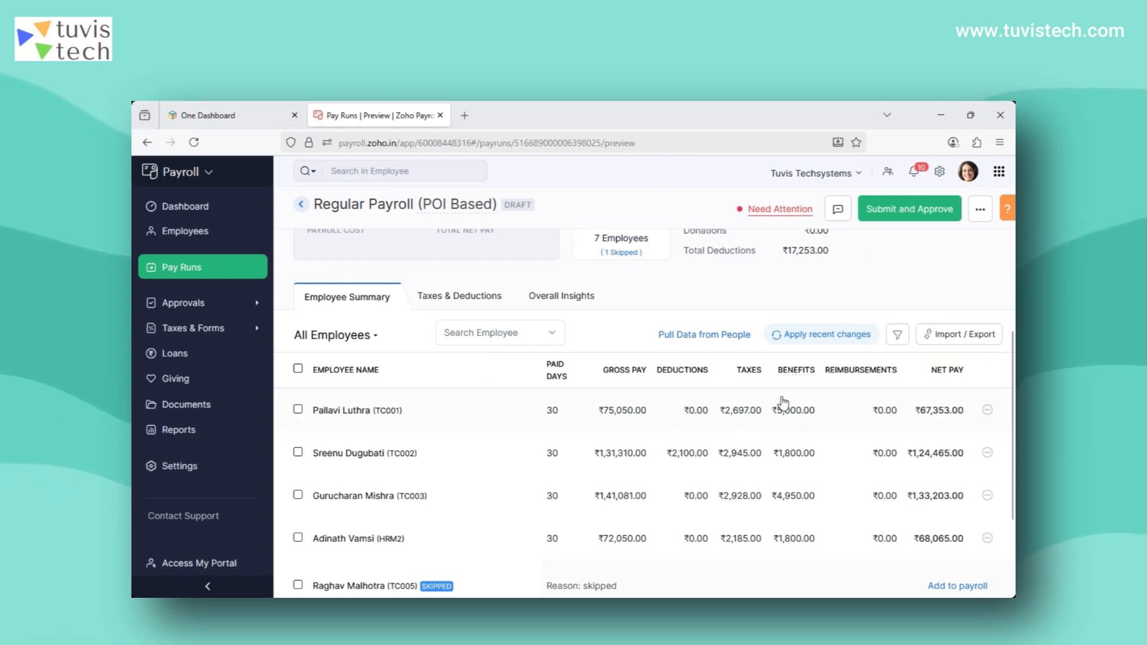
pyautogui.click(917, 210)
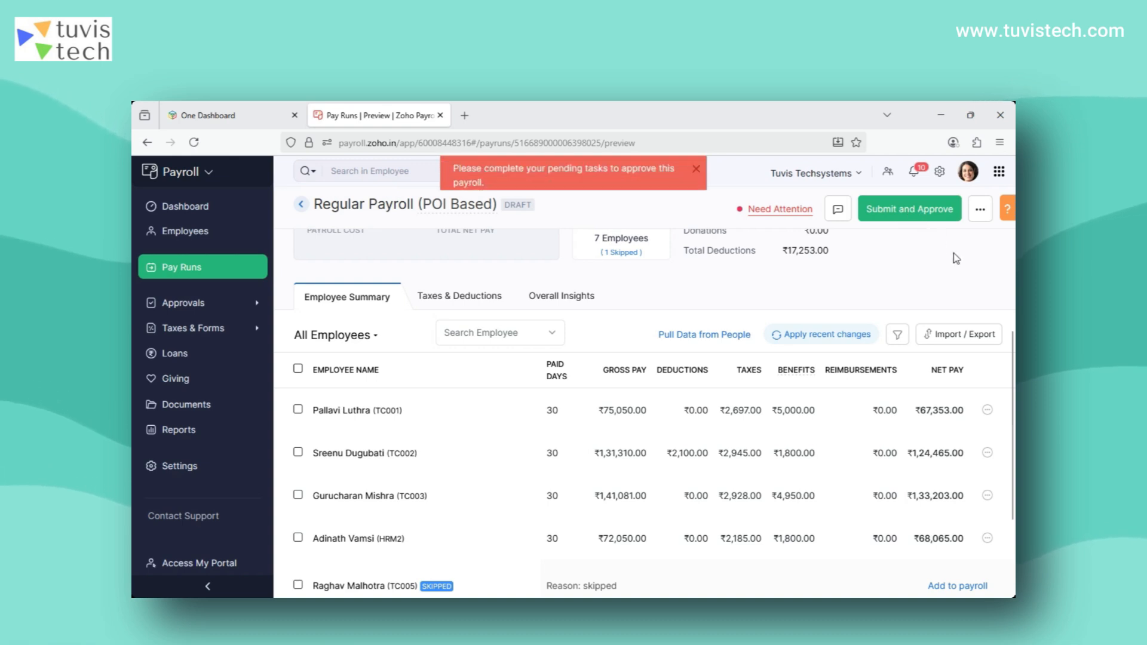
pyautogui.click(694, 170)
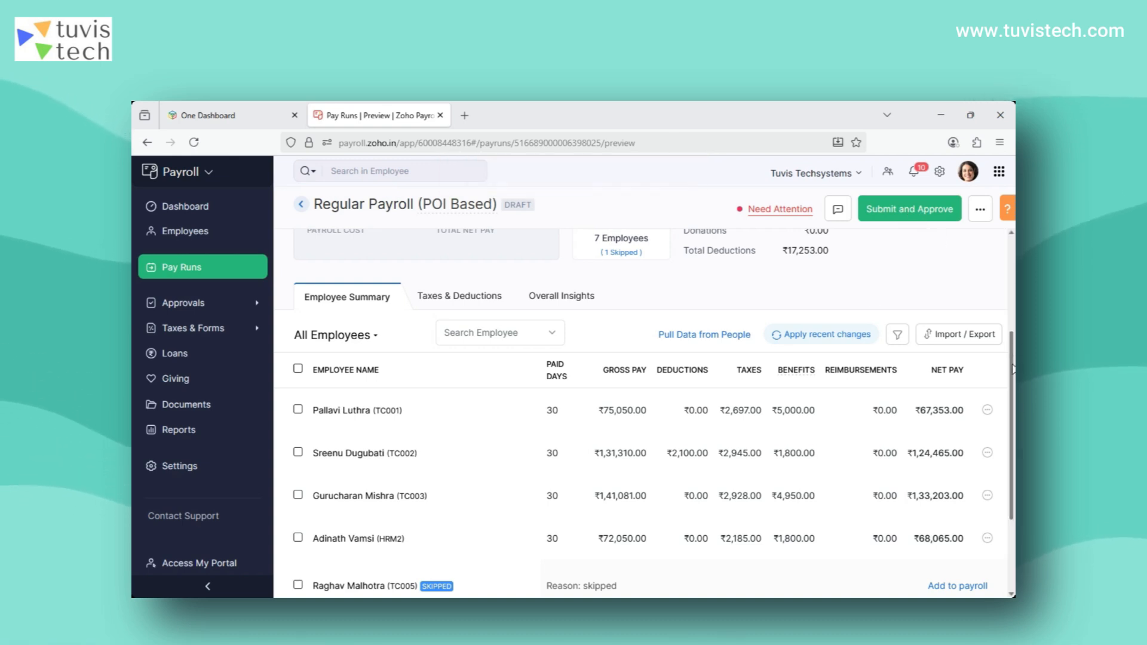
pyautogui.scroll(3, 1013, 369)
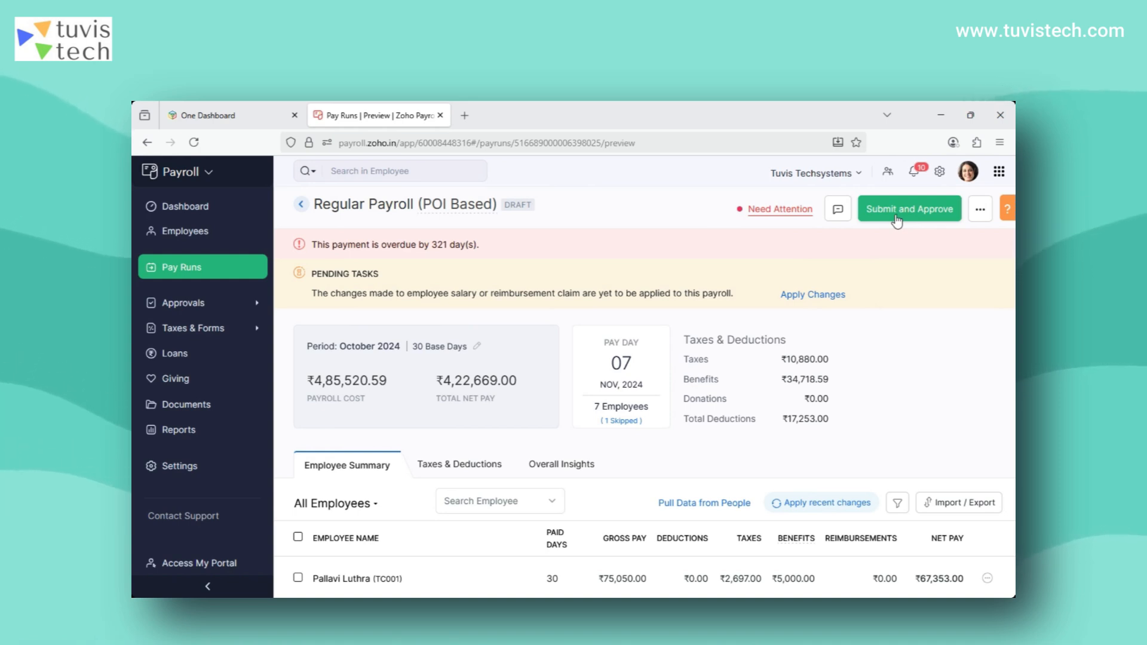
pyautogui.click(814, 295)
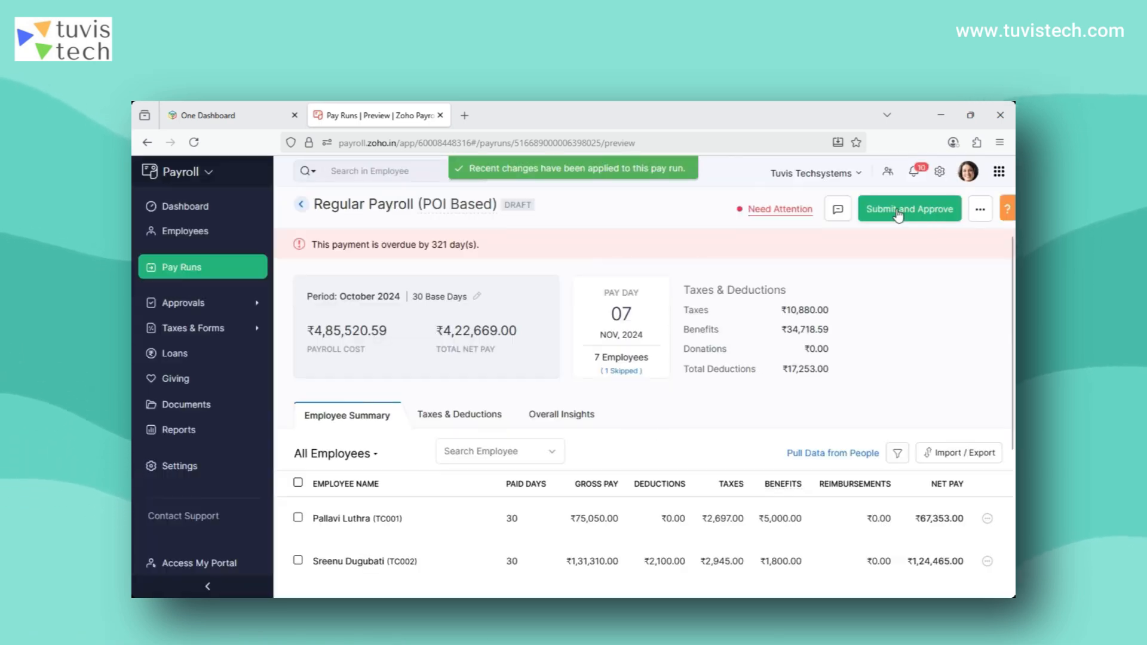
# Review the Approve Payroll confirmation with its Post Journal Entries option, and cancel the approval.
pyautogui.click(898, 210)
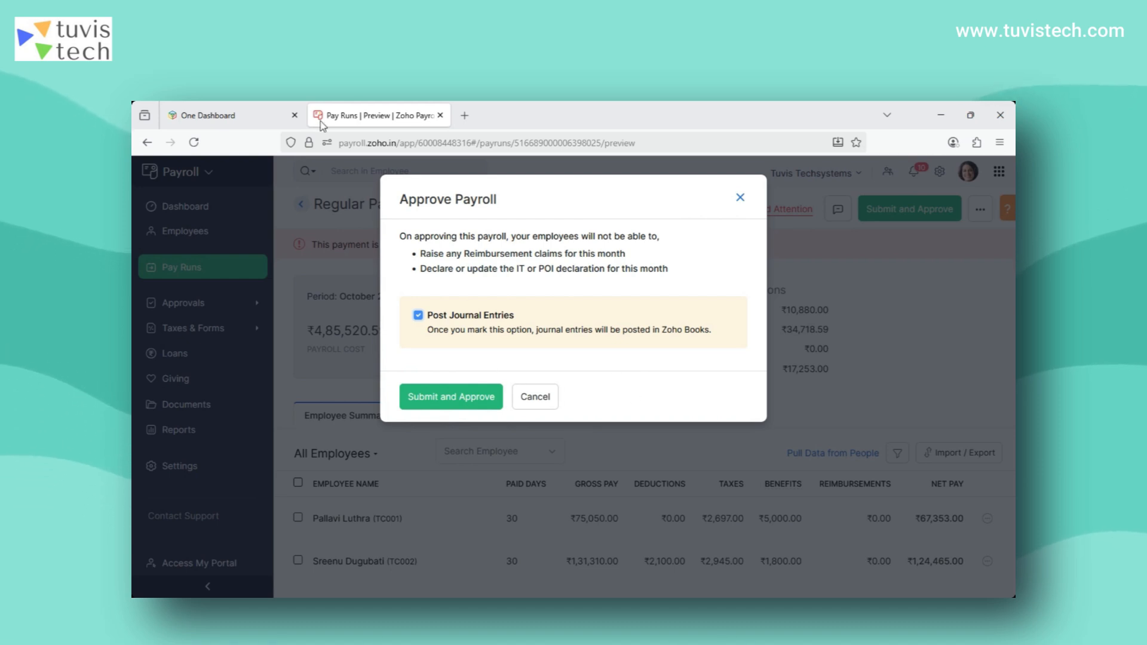
pyautogui.click(535, 398)
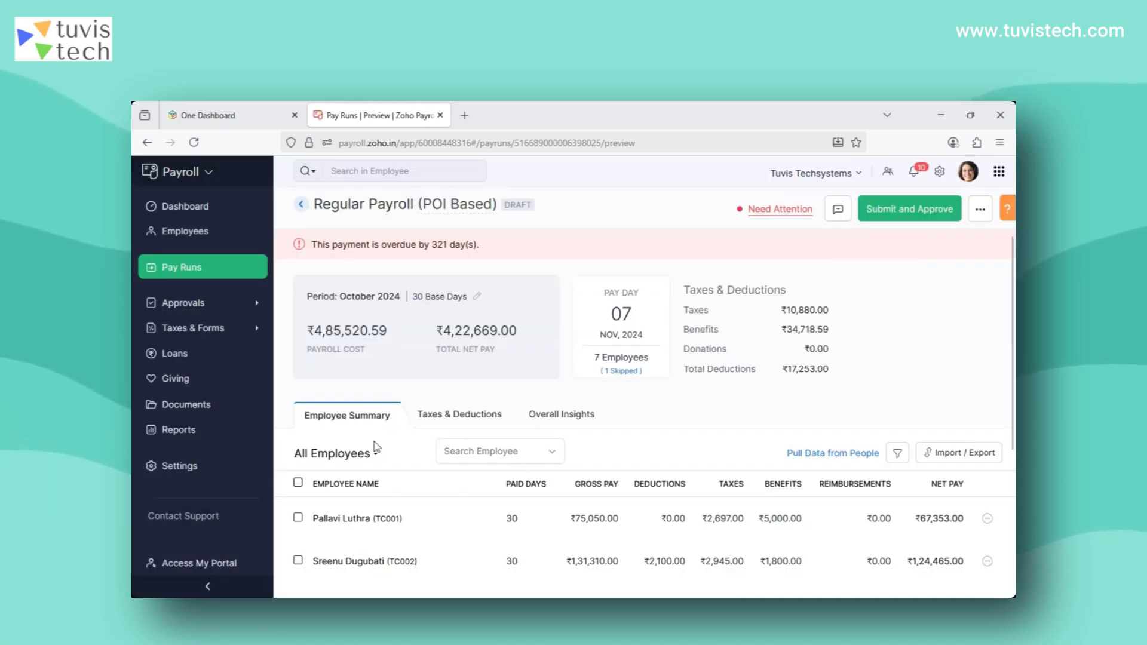
# Open the reimbursement approvals and clear the Sep 2025 period filter to list claims from all periods.
pyautogui.click(256, 303)
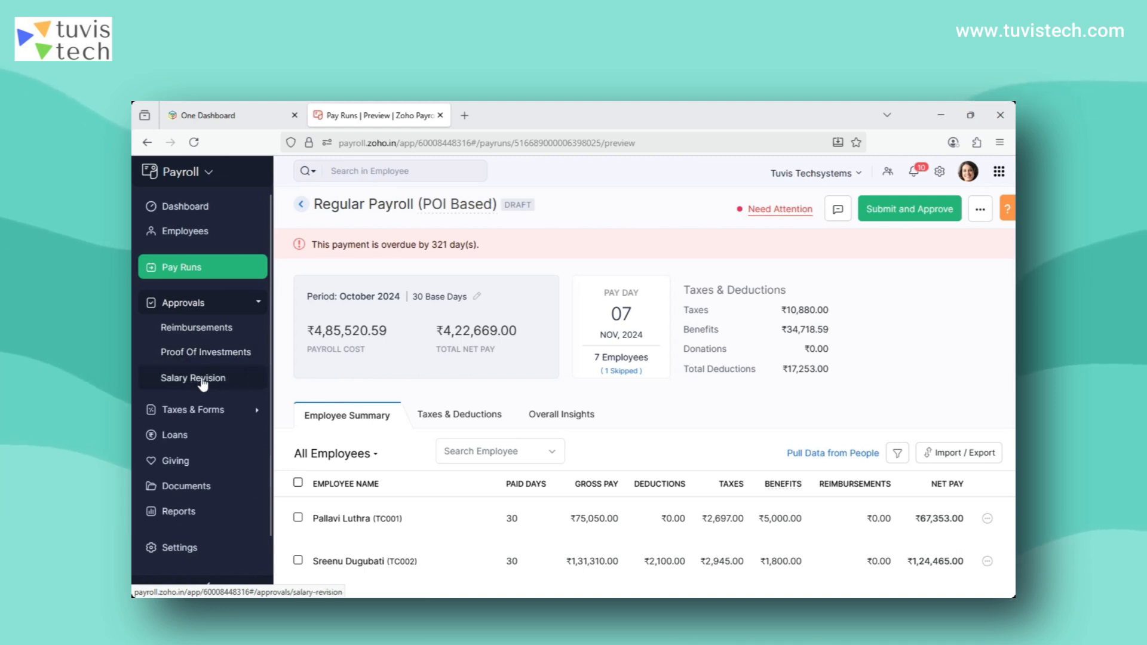
pyautogui.click(192, 334)
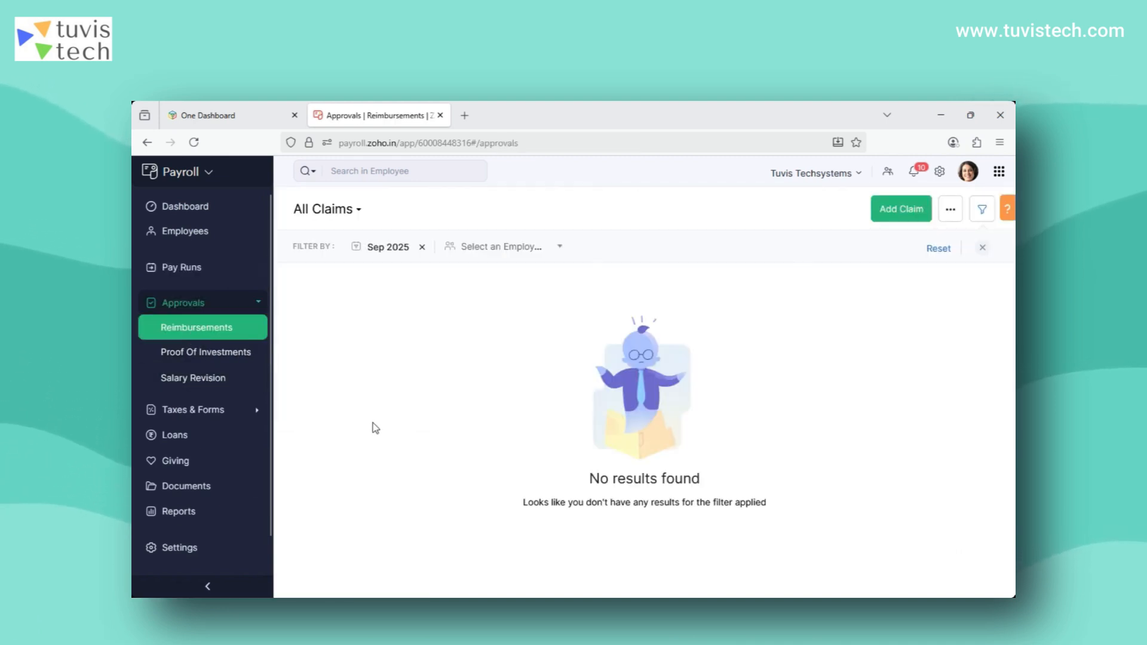
pyautogui.click(422, 247)
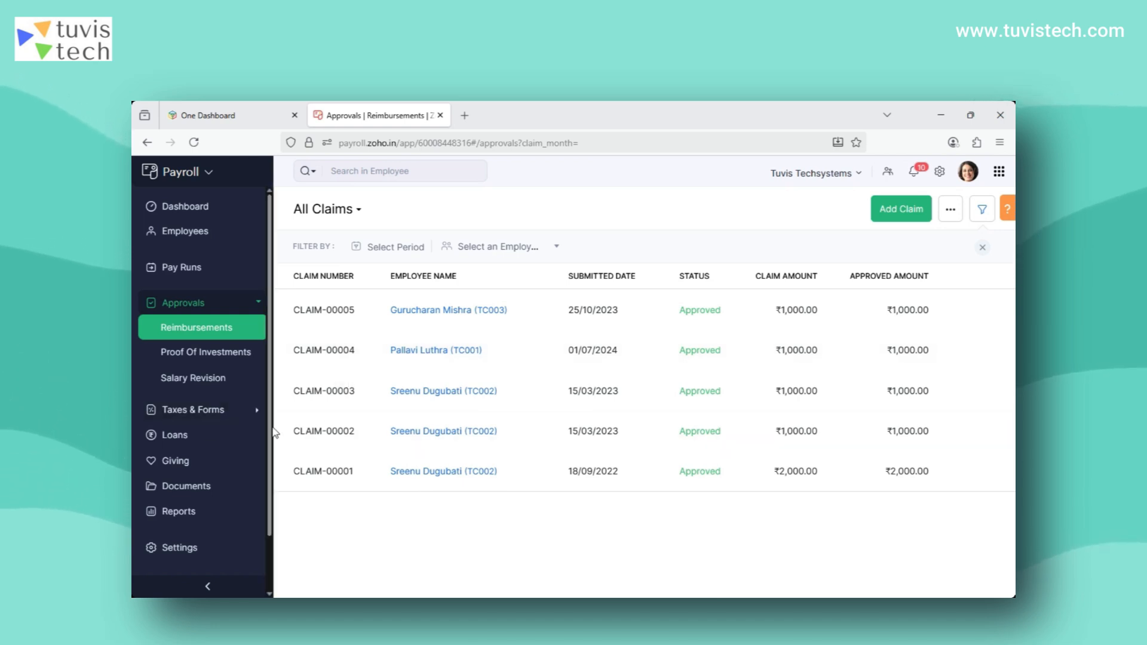
# Open the Proof Of Investments approvals and filter the approval-pending investments to the 2023 - 2024 fiscal year.
pyautogui.click(202, 358)
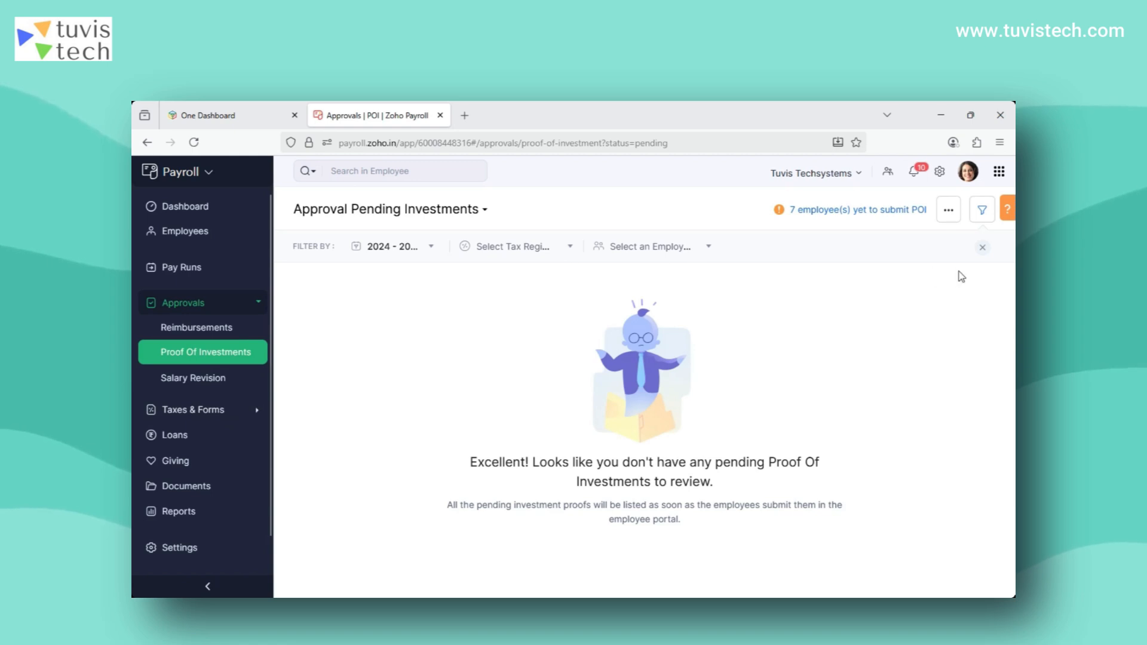
pyautogui.click(982, 247)
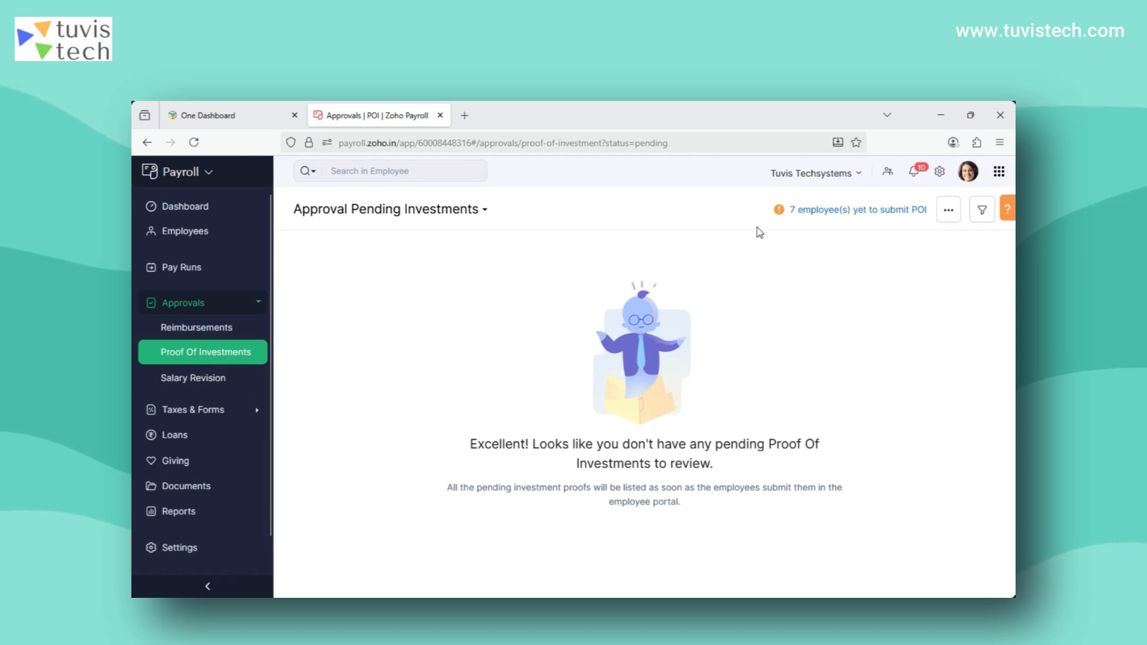
pyautogui.click(239, 328)
pyautogui.click(218, 354)
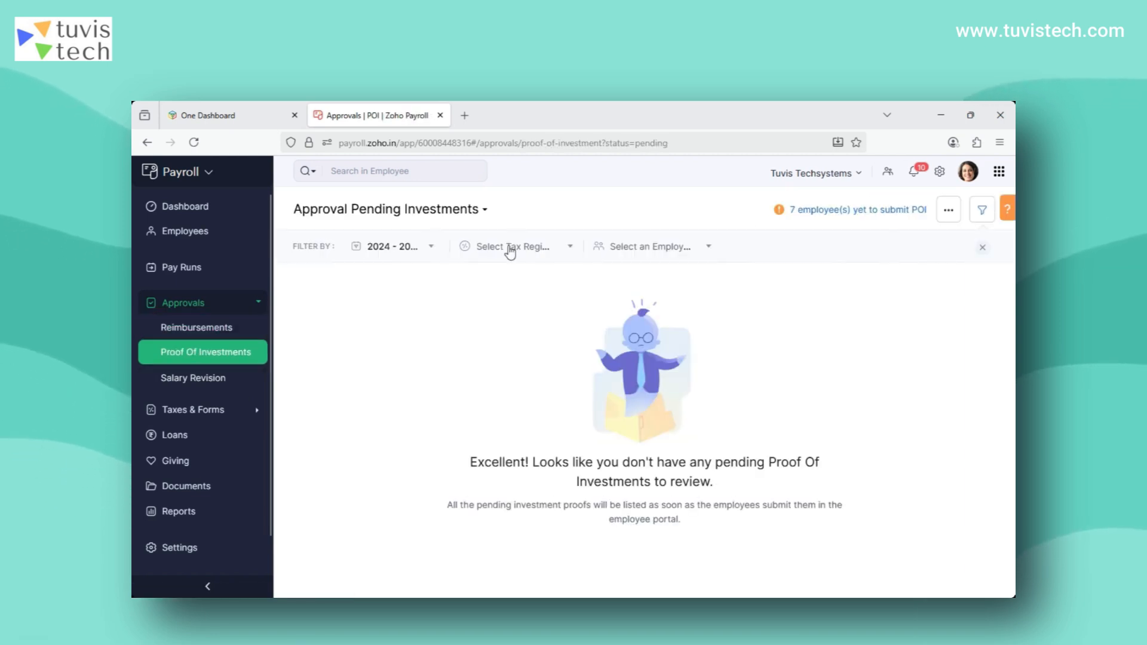
pyautogui.click(429, 250)
pyautogui.click(411, 359)
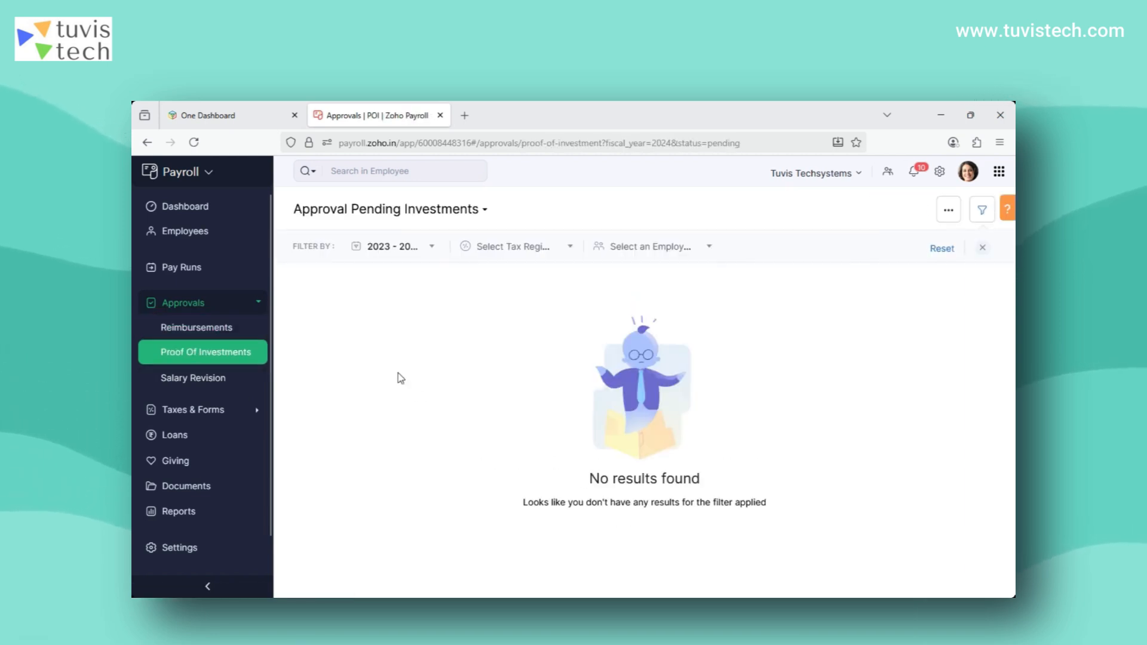
# Filter the pending proofs of investment by employee TC003, and switch the employee filter to HRM2.
pyautogui.click(685, 250)
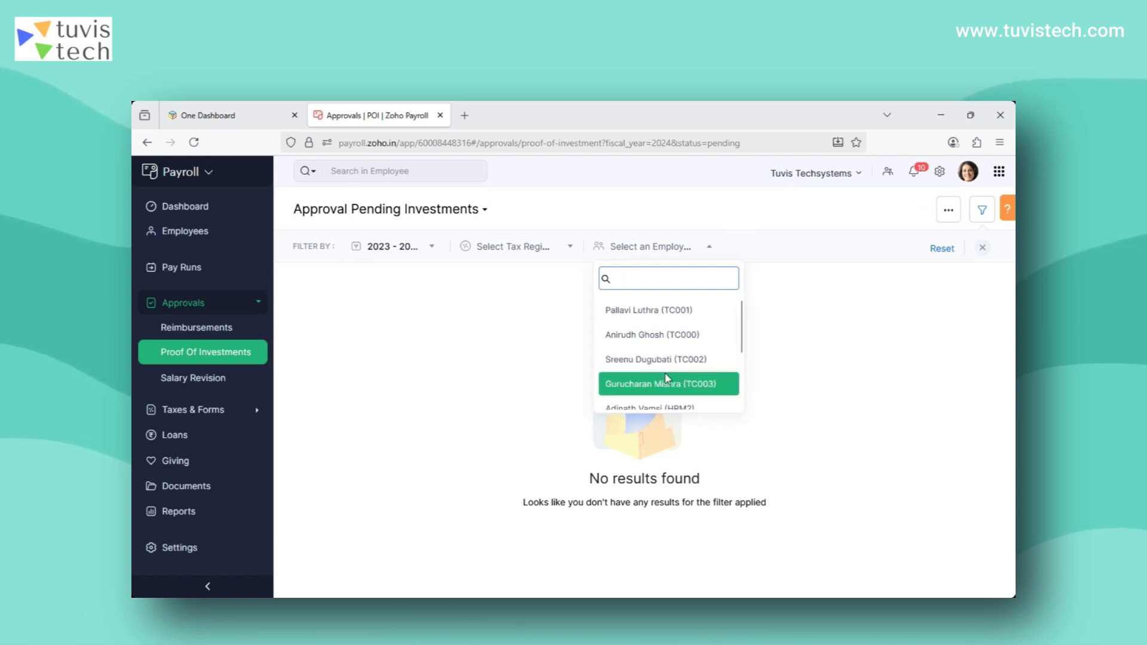
pyautogui.click(657, 387)
pyautogui.click(714, 246)
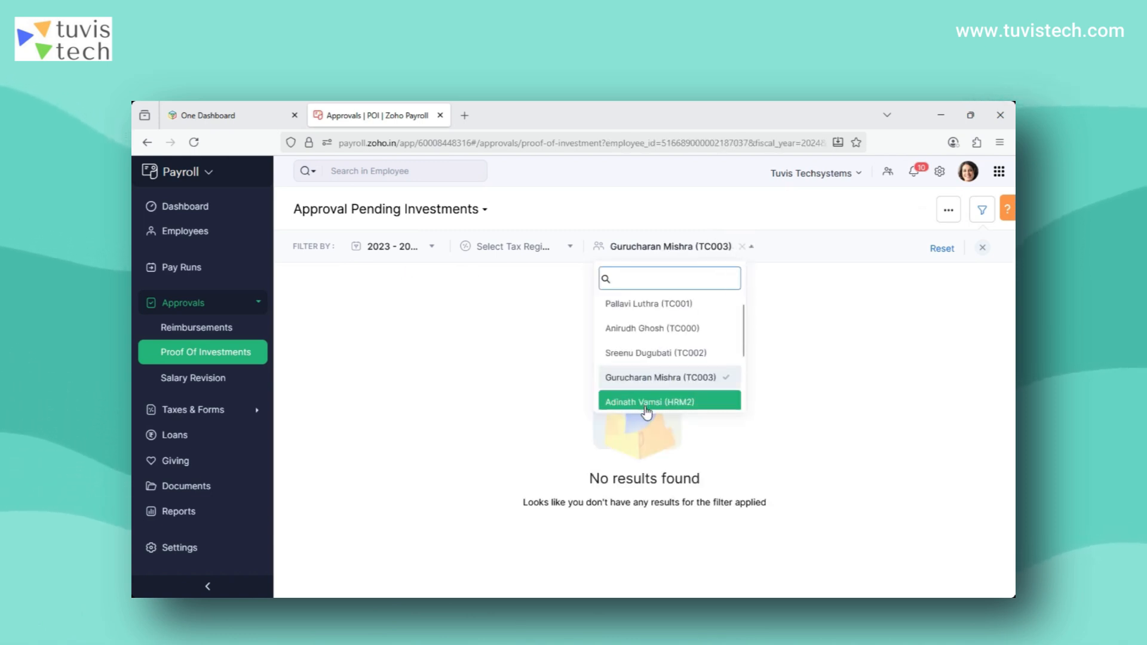
pyautogui.click(647, 403)
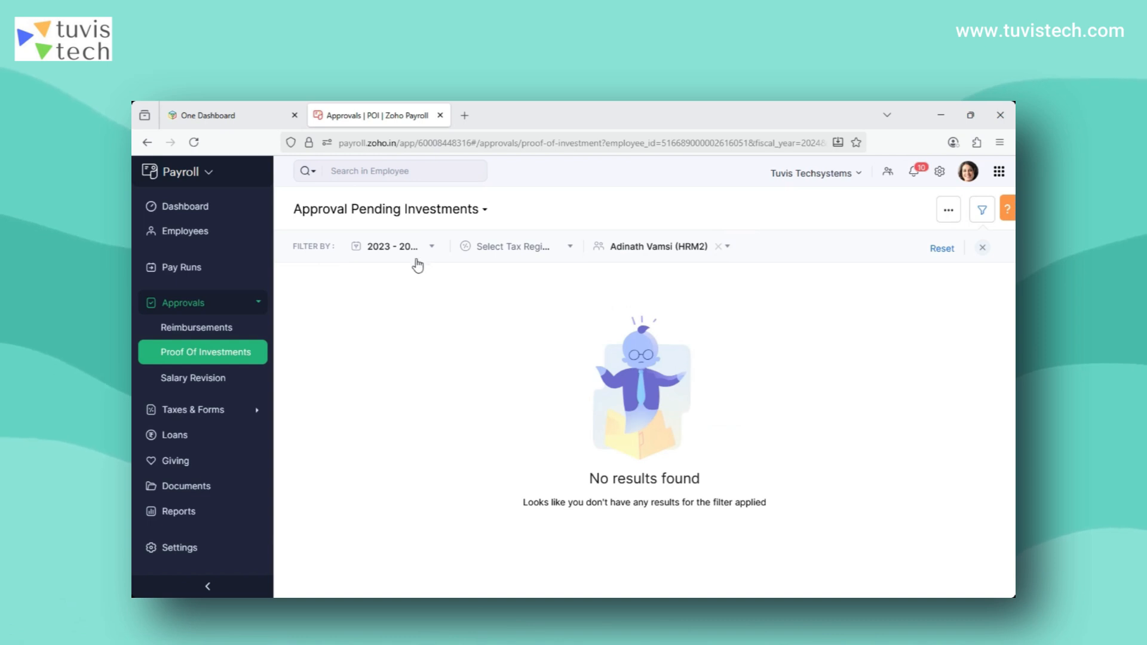
# Open the salary revision approvals and filter the Sep 2025 revisions by employee HRM2.
pyautogui.click(200, 383)
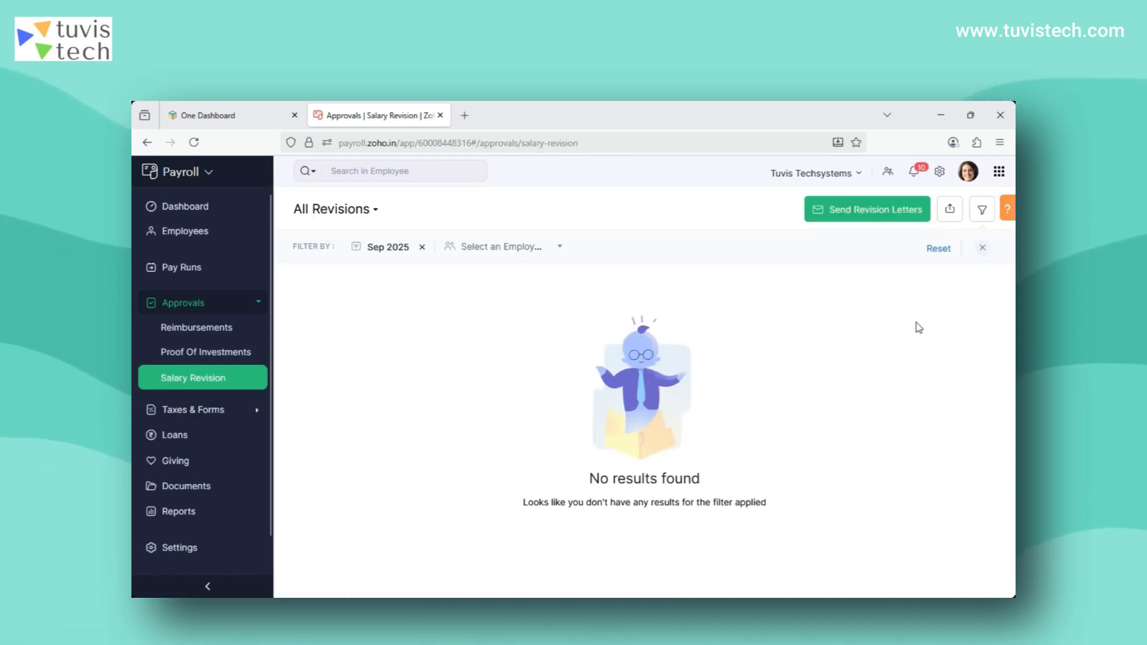
pyautogui.click(557, 249)
pyautogui.click(525, 402)
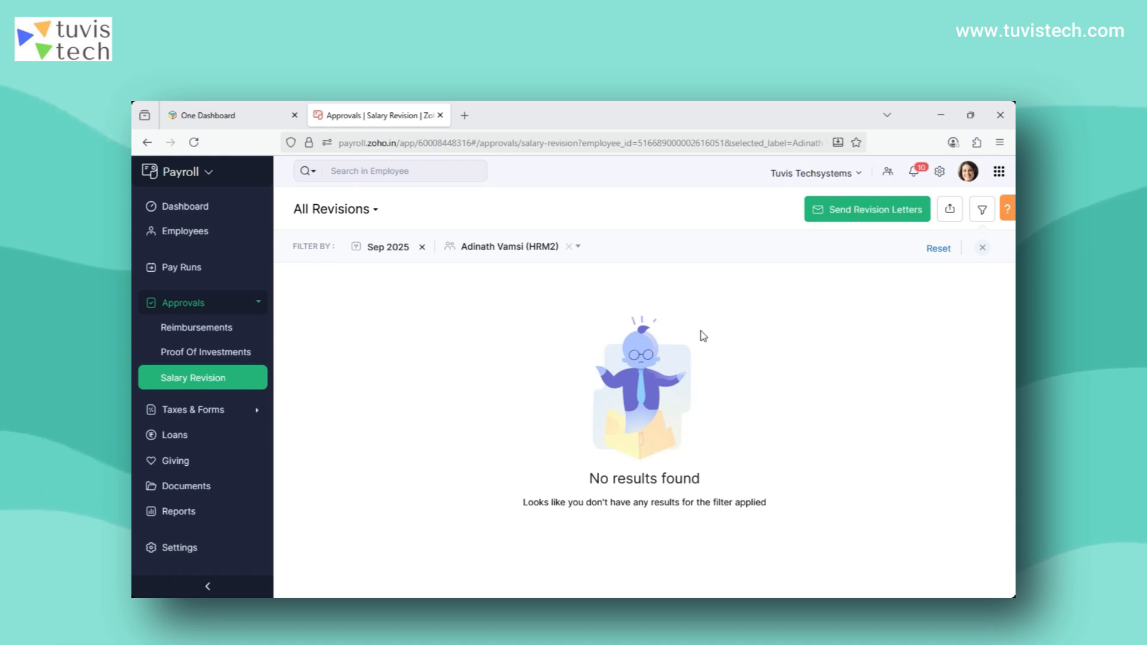
# Review employee TC002's salary details with the Revise option, and return to the salary revision approvals.
pyautogui.click(190, 238)
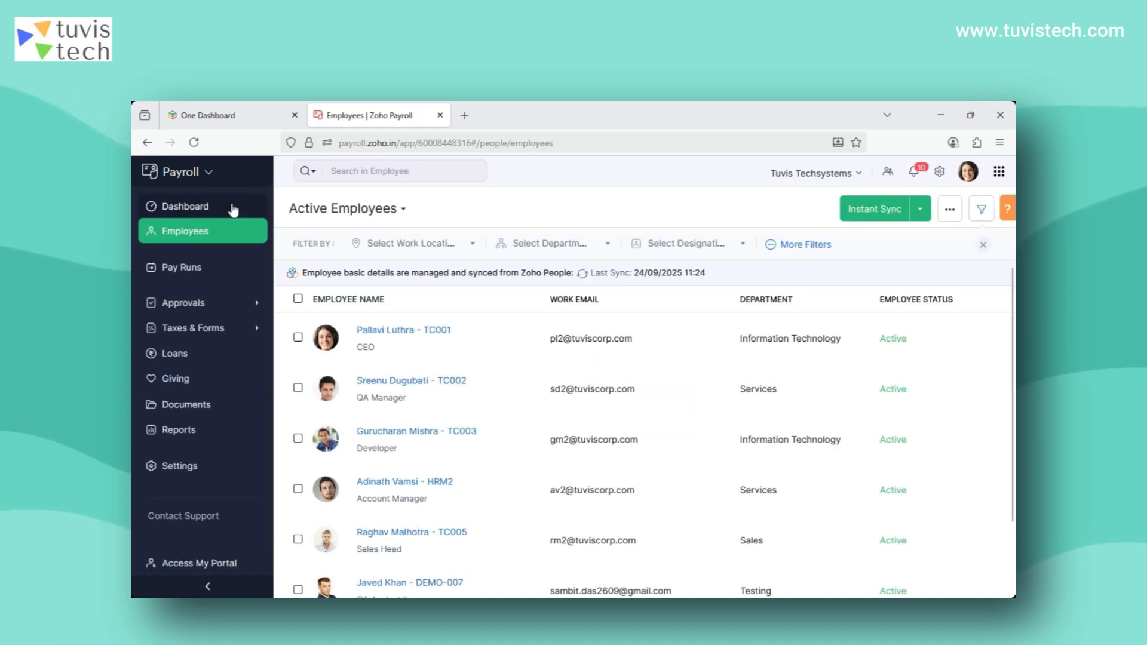
pyautogui.click(380, 383)
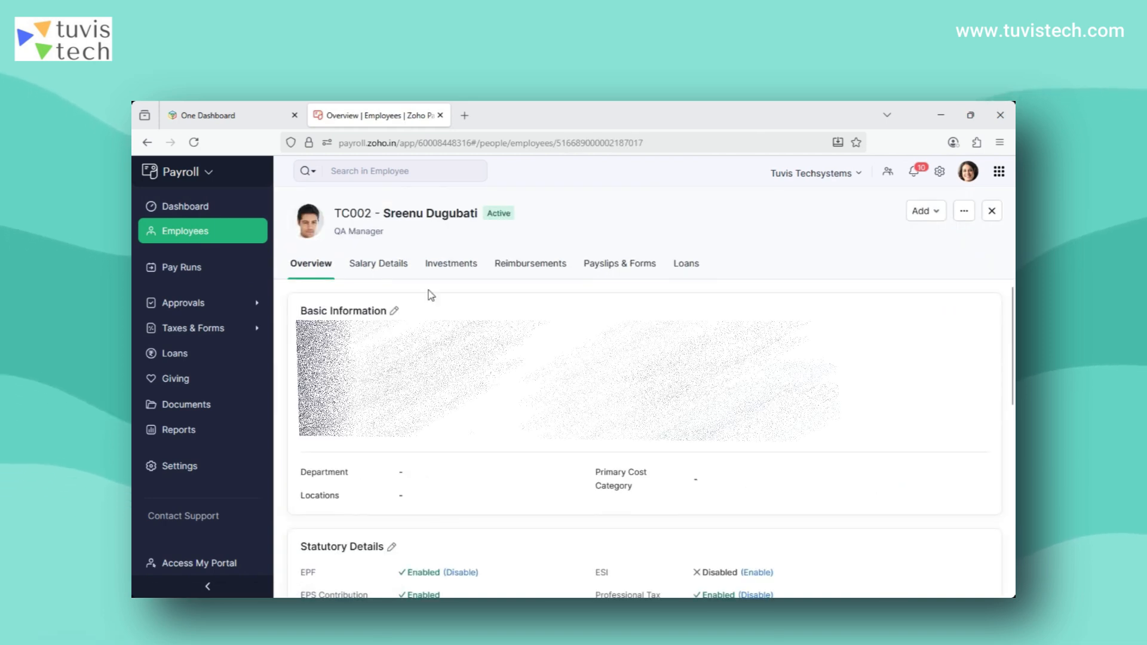
pyautogui.click(368, 269)
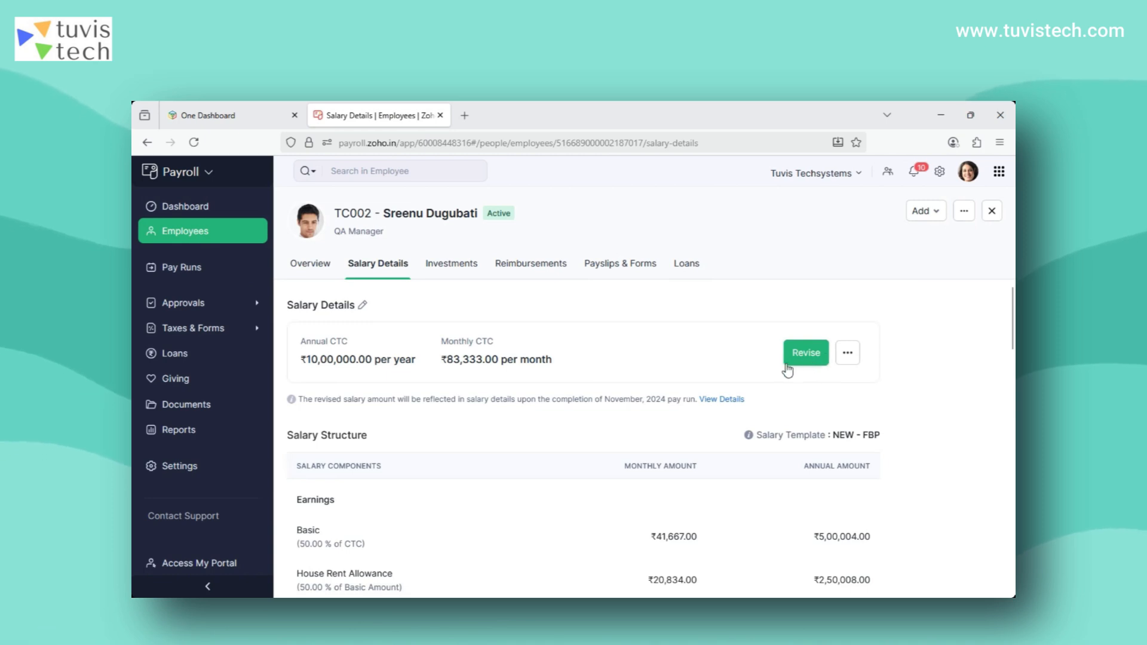
pyautogui.click(212, 305)
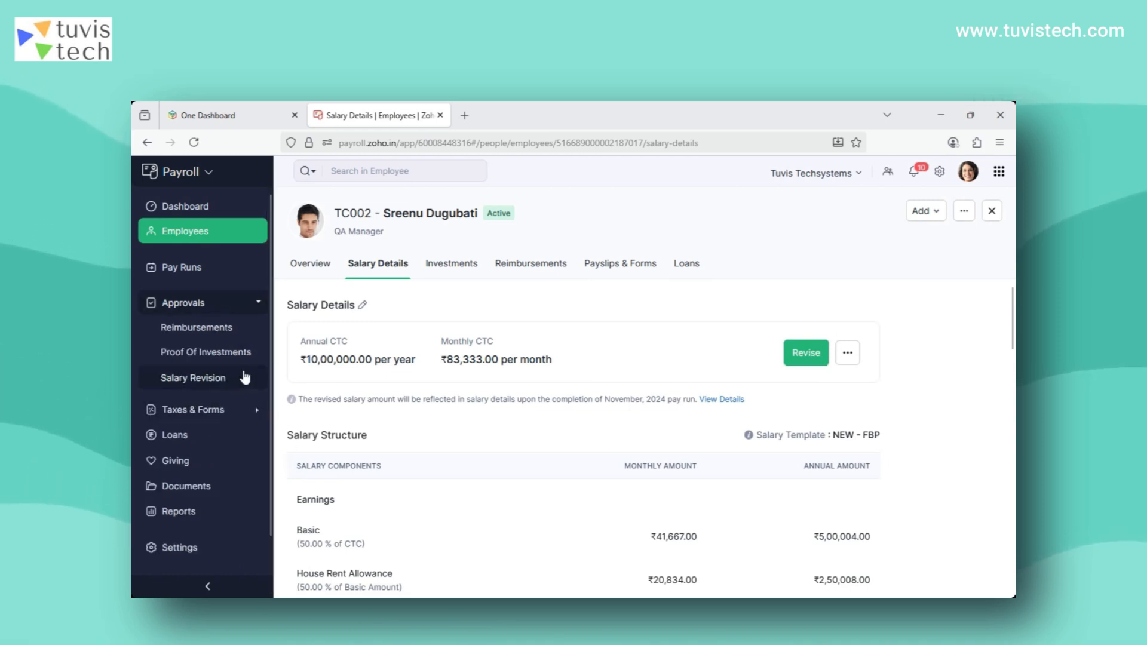
pyautogui.click(193, 378)
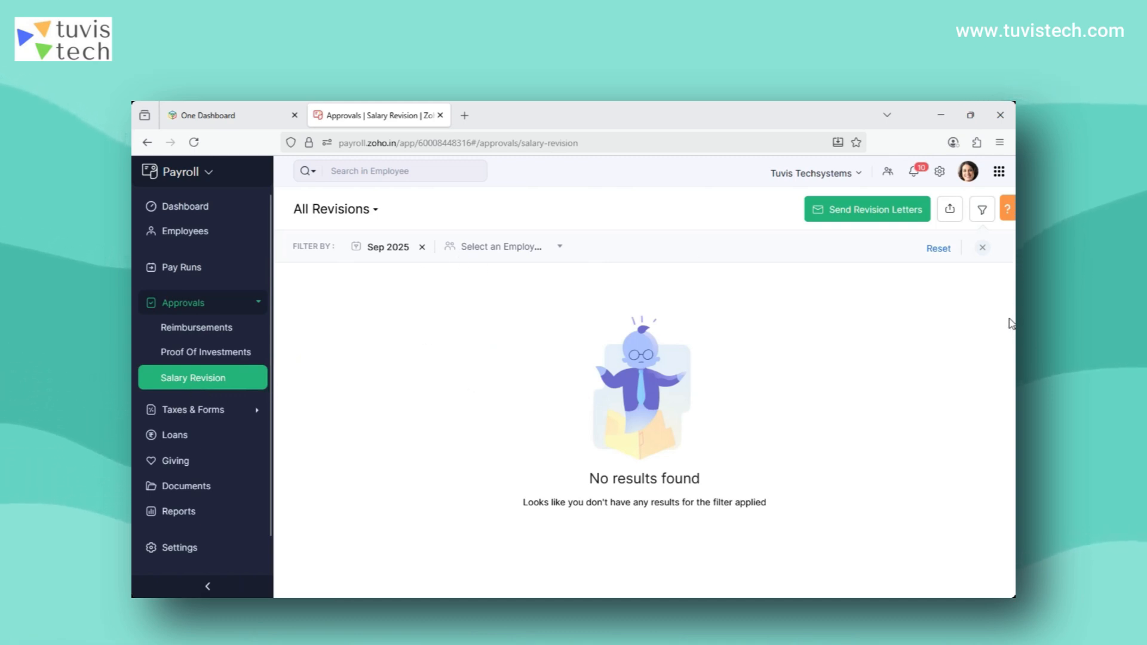
# Look through the Form 24Q and TDS Liabilities pages, and review the Form 16 generation steps for 2024 - 2025.
pyautogui.click(187, 411)
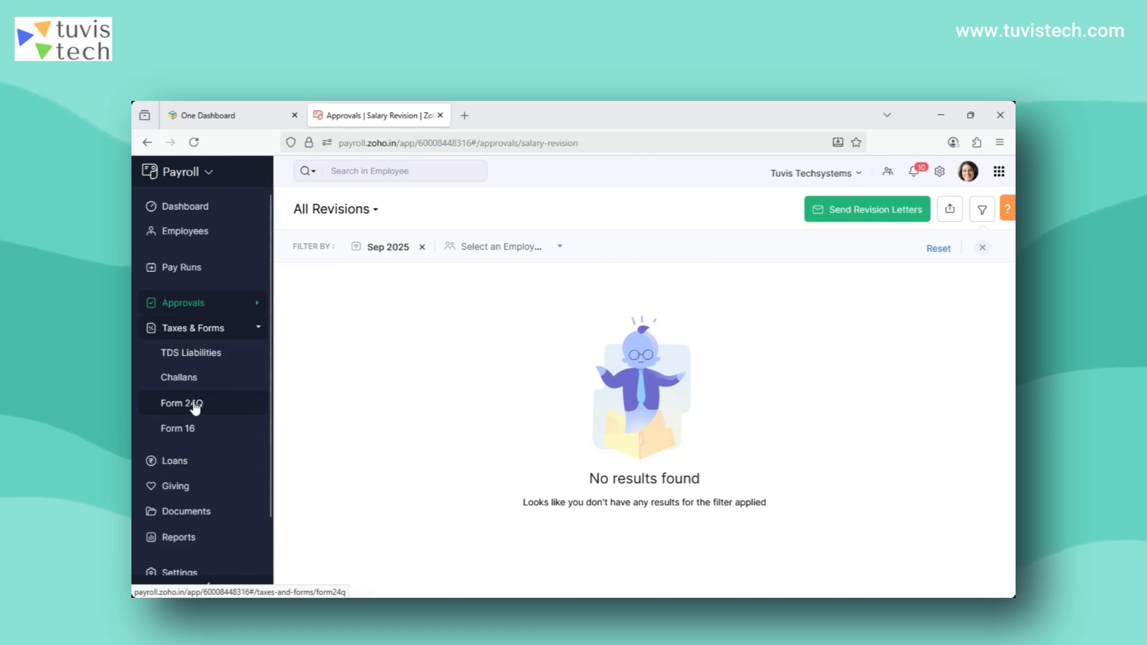
pyautogui.click(195, 406)
pyautogui.click(195, 364)
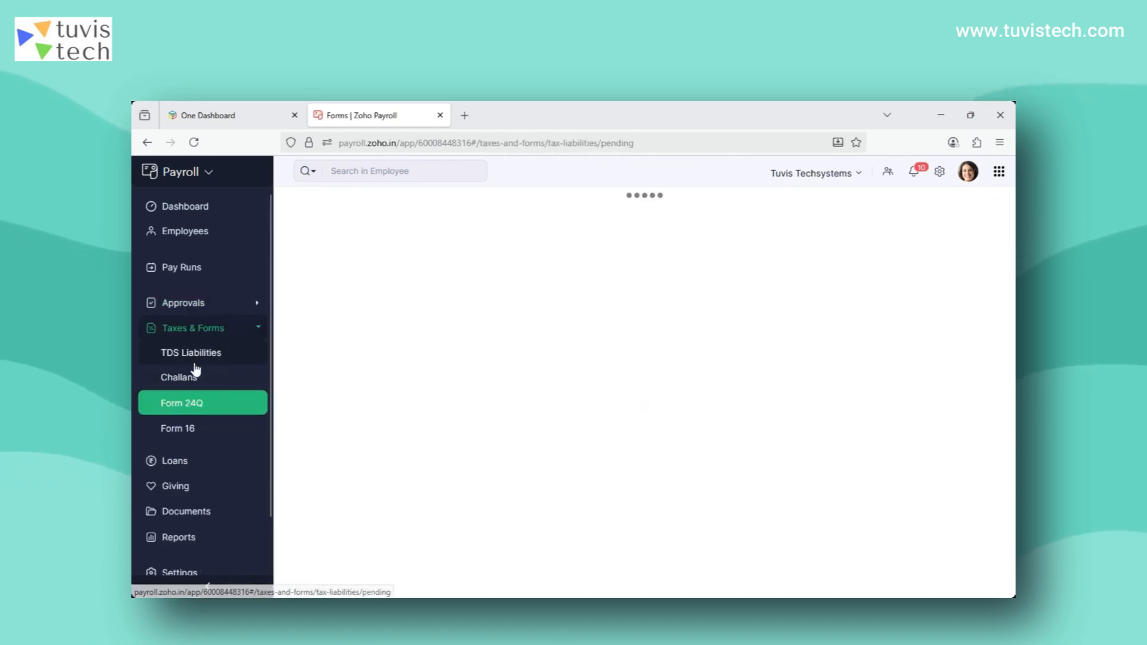
pyautogui.click(175, 431)
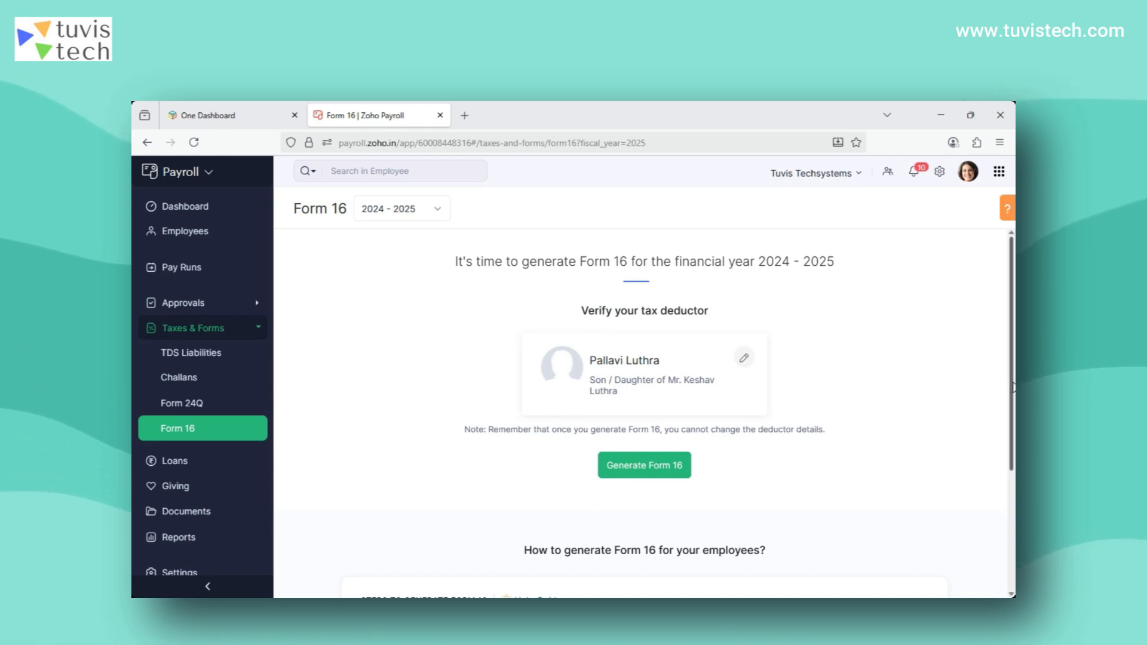
pyautogui.scroll(-3, 1012, 387)
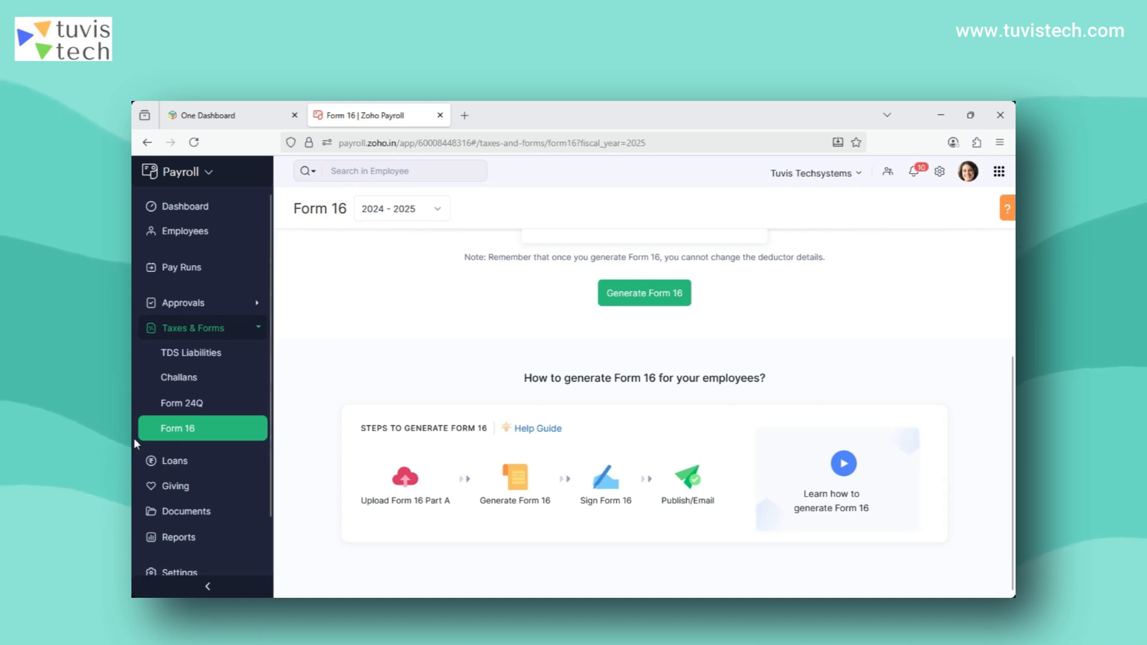
# View the list of all loans and the active giving campaigns.
pyautogui.click(175, 461)
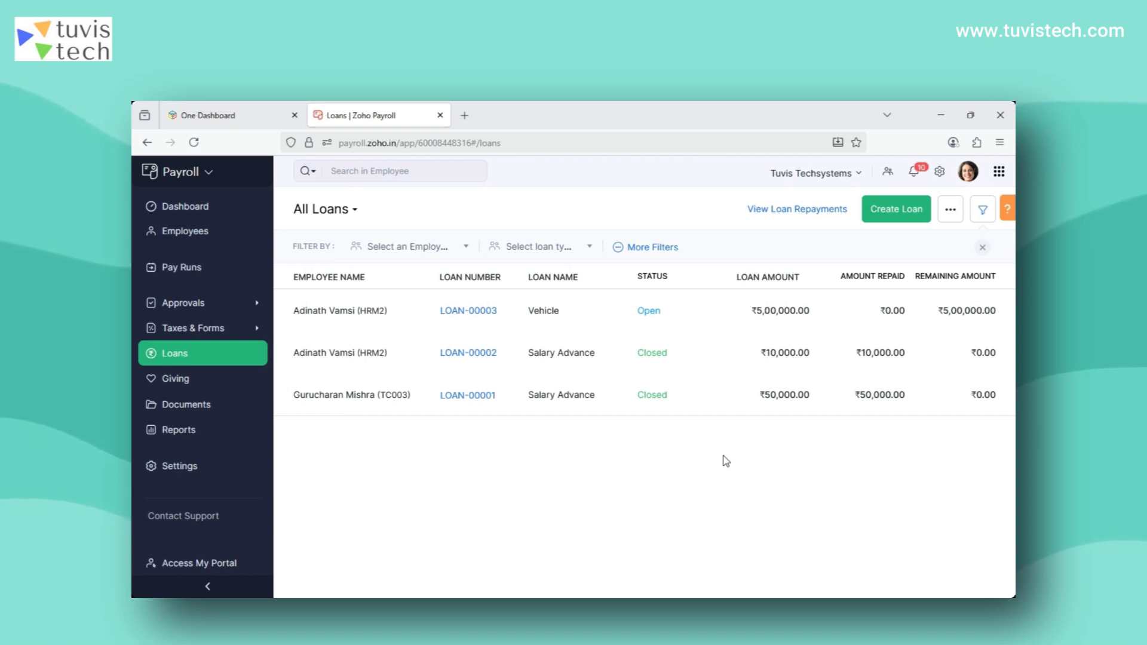
pyautogui.click(174, 382)
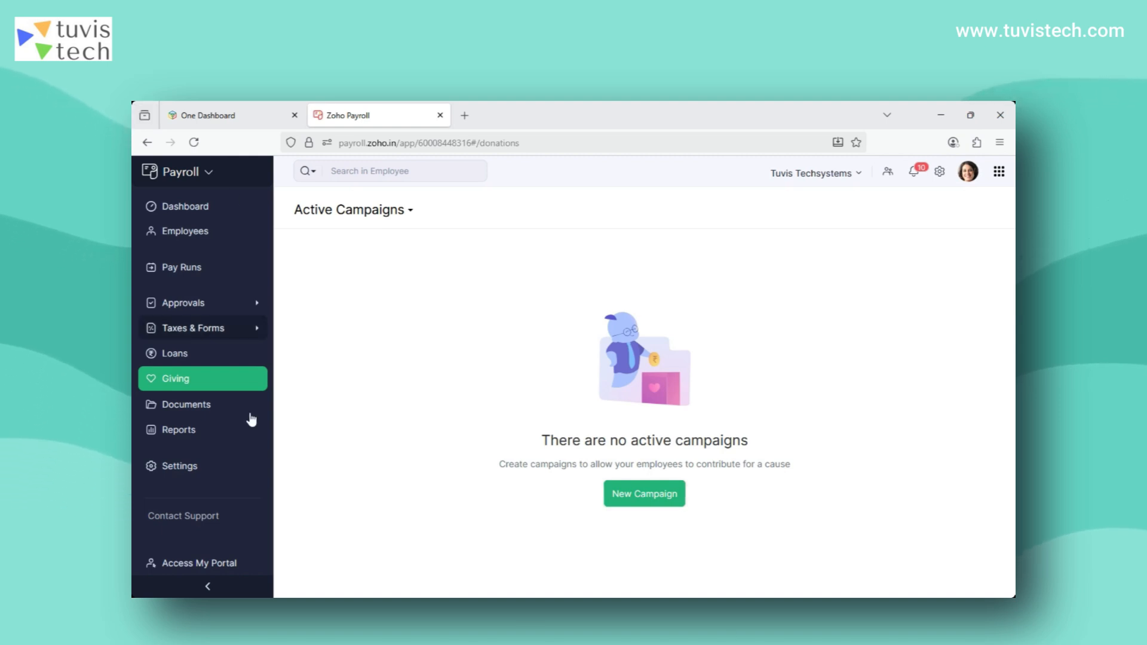
# Examine the Org Folder and Employee Folder in the payroll documents, and restore the full navigation sidebar.
pyautogui.click(191, 405)
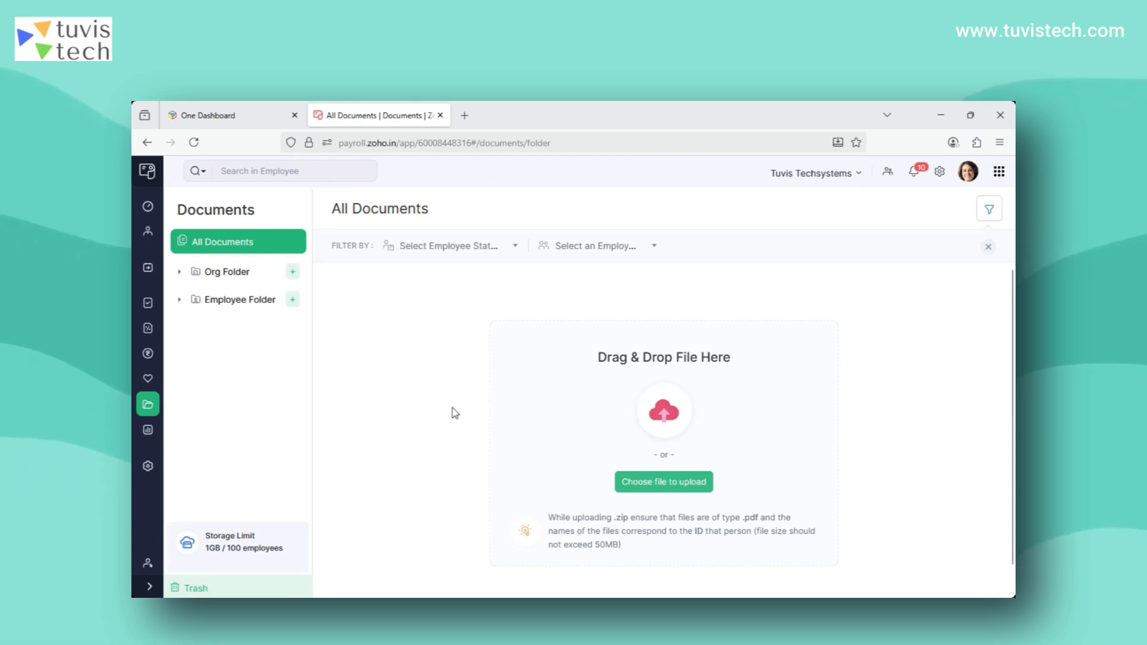
pyautogui.click(180, 272)
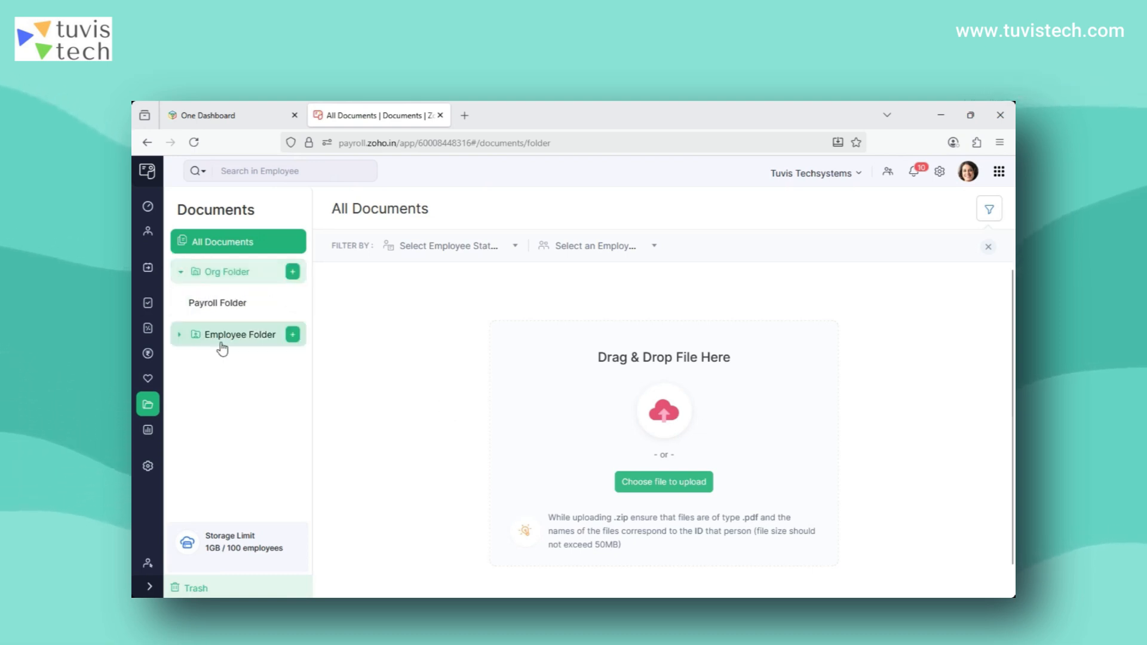
pyautogui.click(179, 334)
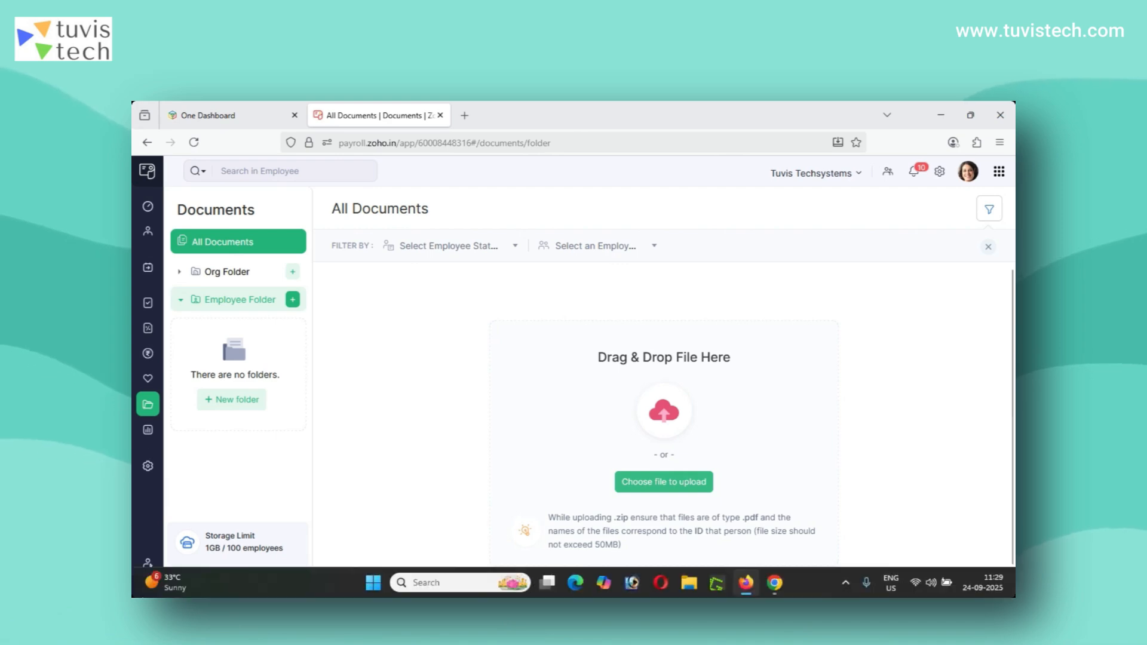
pyautogui.moveTo(149, 572)
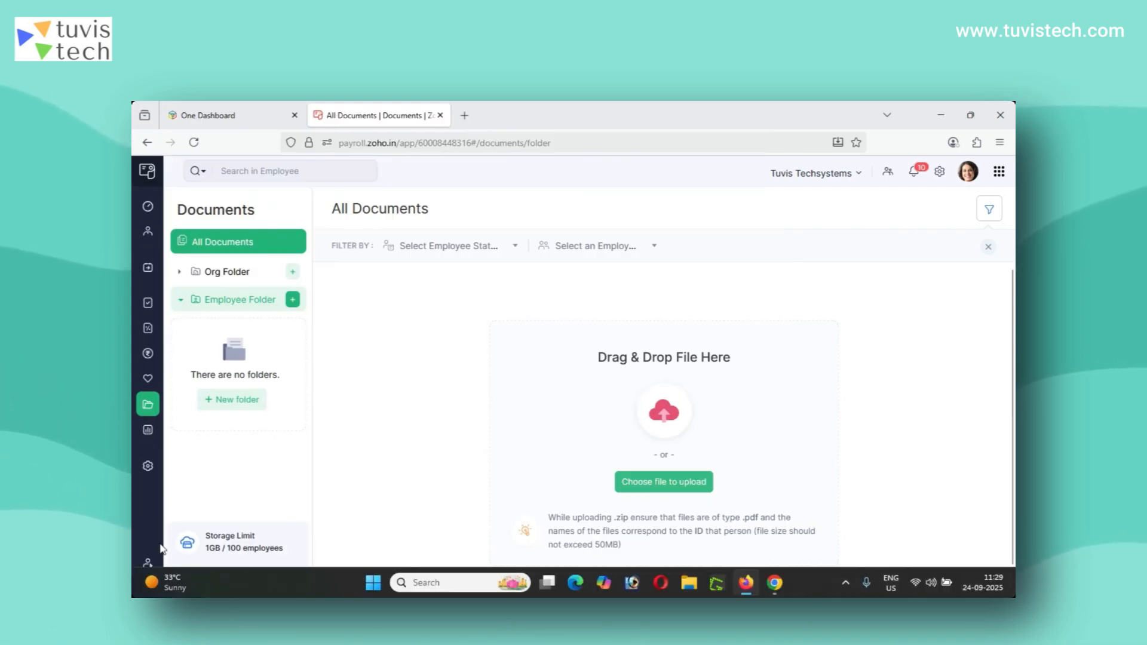
pyautogui.click(150, 586)
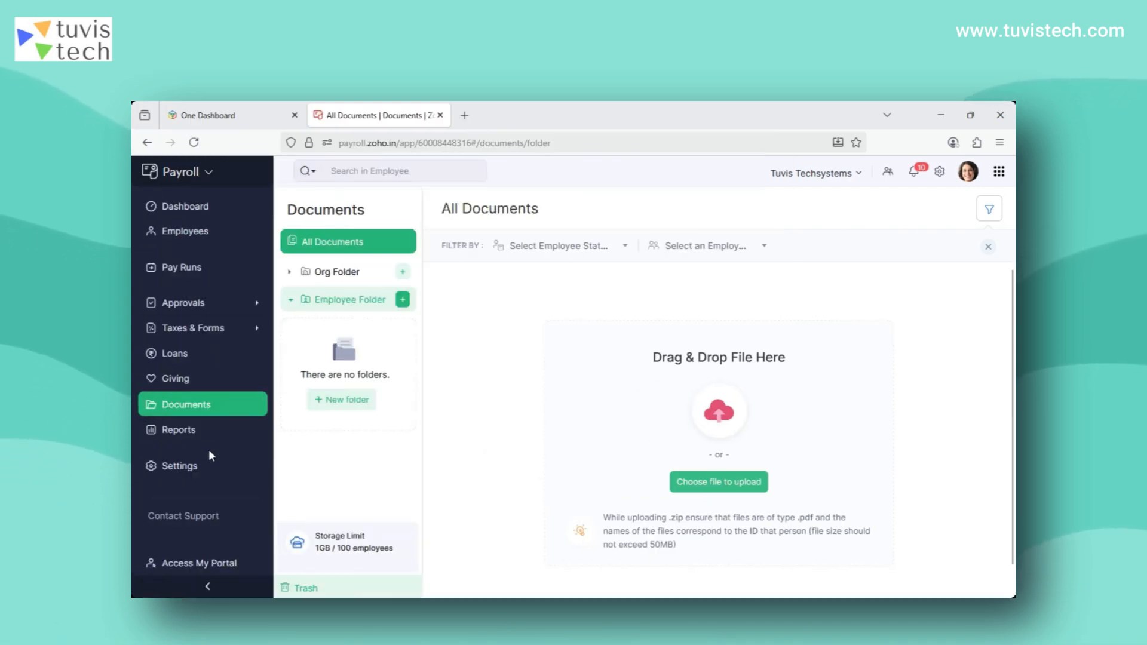
# Look through all the payroll report categories and view the Salary Register - Monthly report, returning to the reports list.
pyautogui.click(169, 434)
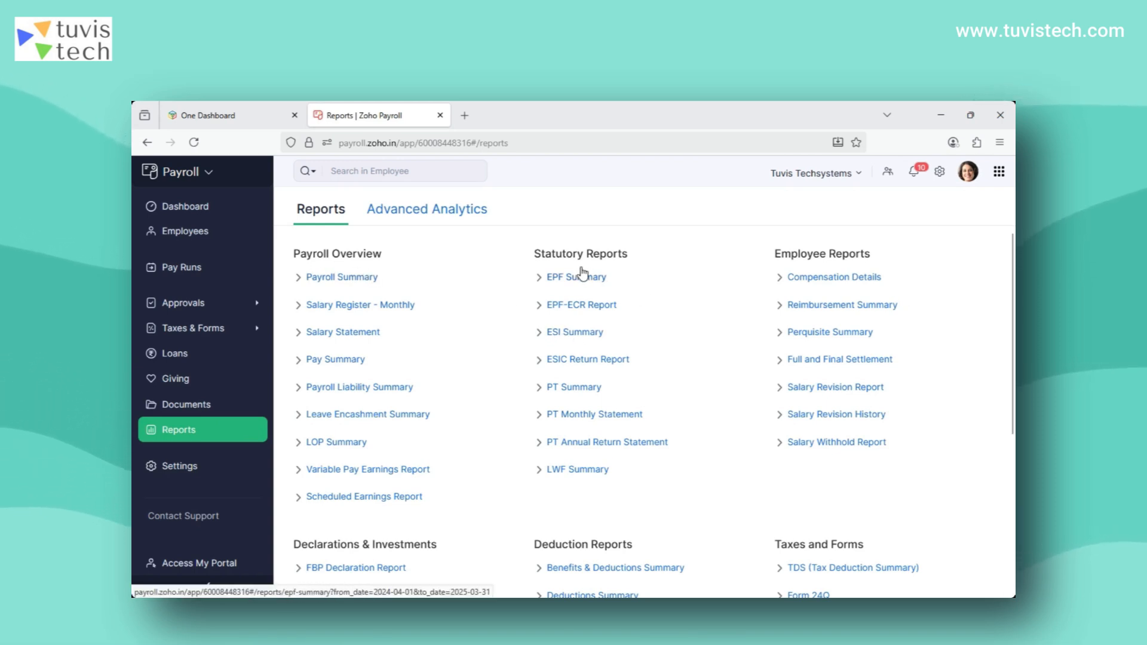
pyautogui.scroll(-3, 1014, 365)
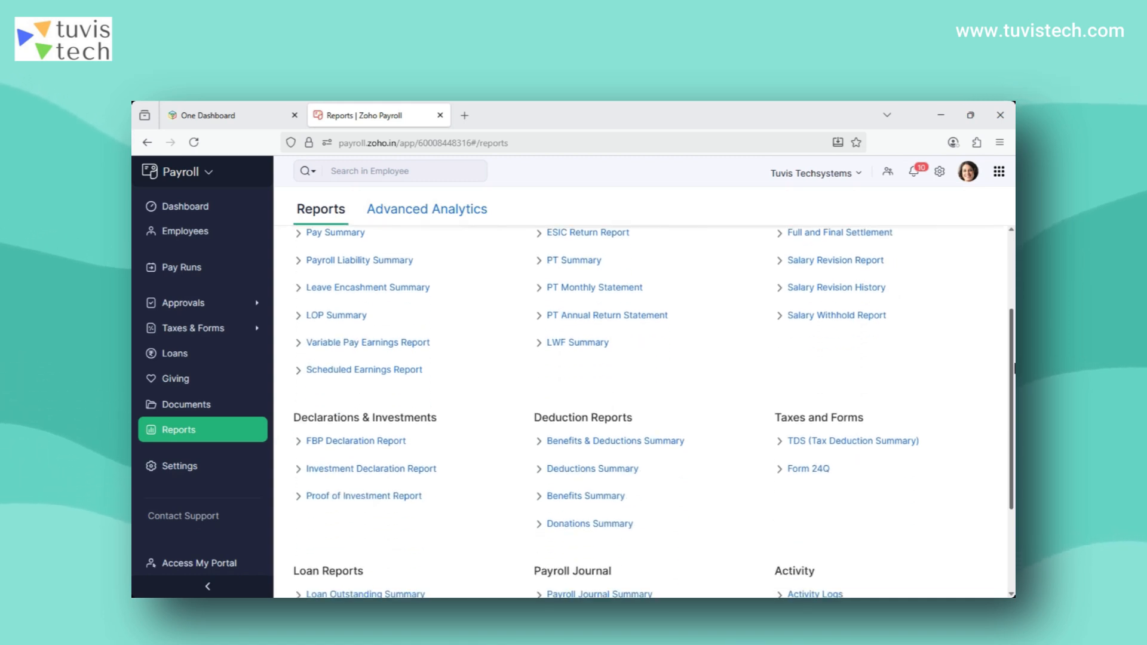
pyautogui.moveTo(1016, 369); pyautogui.dragTo(1015, 456)
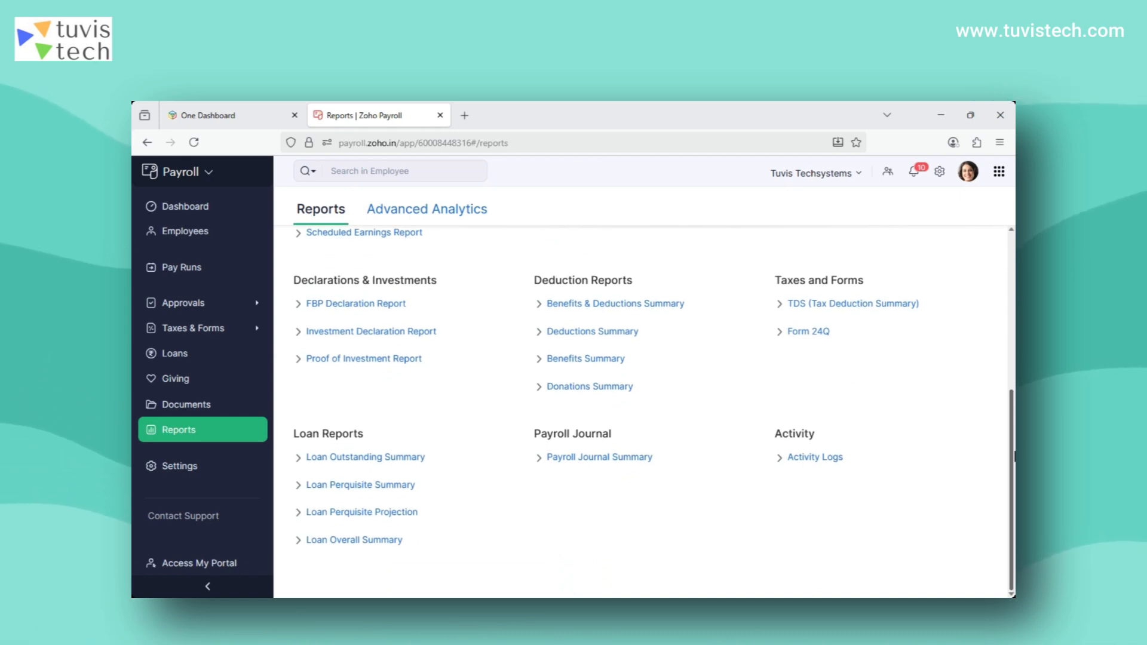
pyautogui.moveTo(1015, 457); pyautogui.dragTo(999, 295)
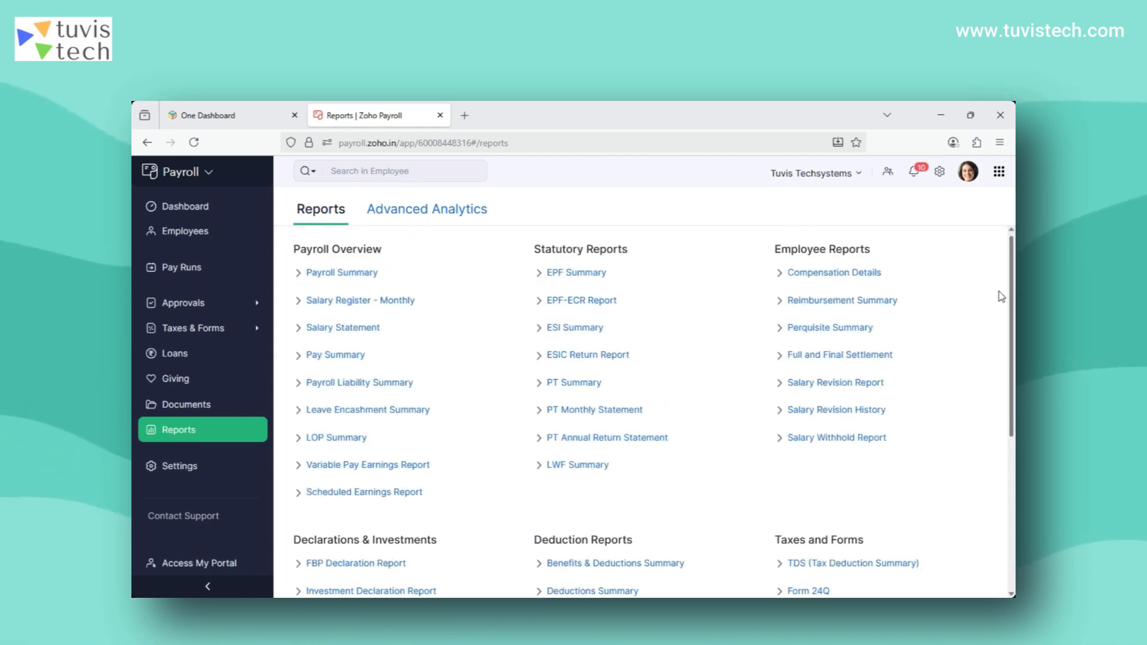
pyautogui.click(329, 302)
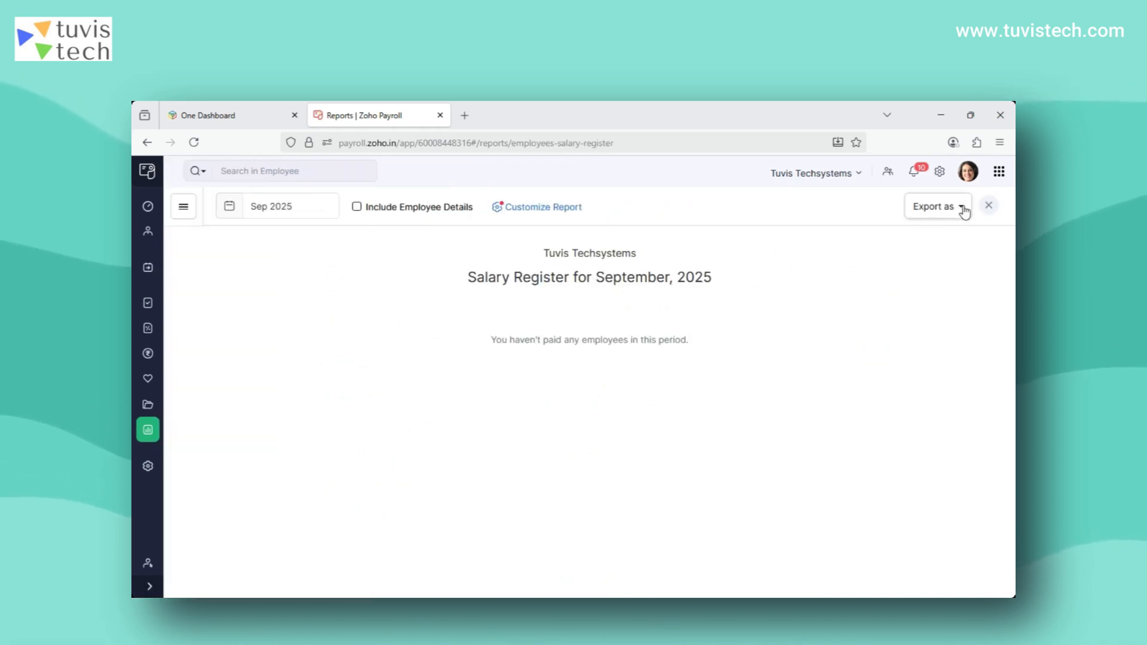
pyautogui.click(989, 207)
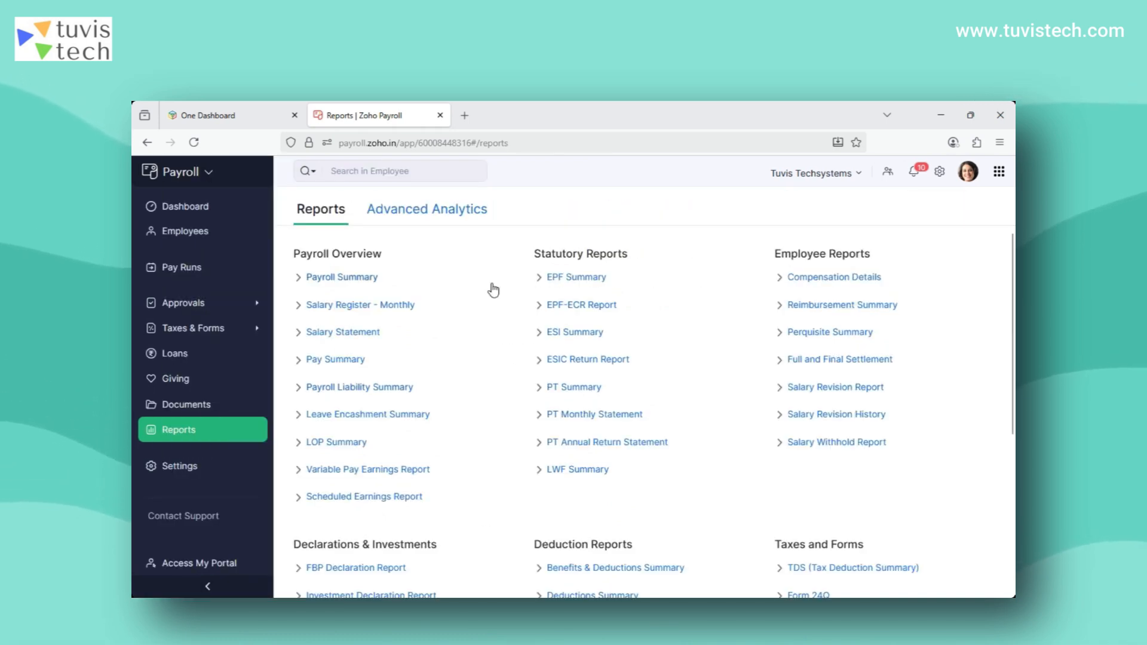
# Review the Payroll Summary report's date ranges, customization options and export formats, and return to the reports list.
pyautogui.click(335, 279)
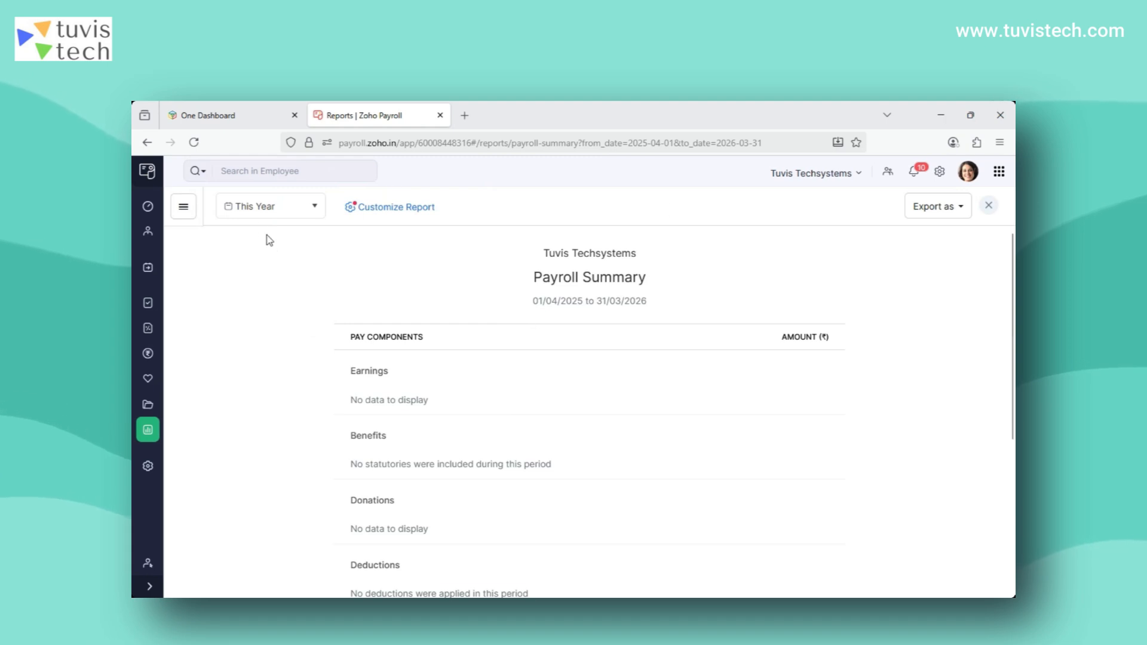
pyautogui.click(302, 207)
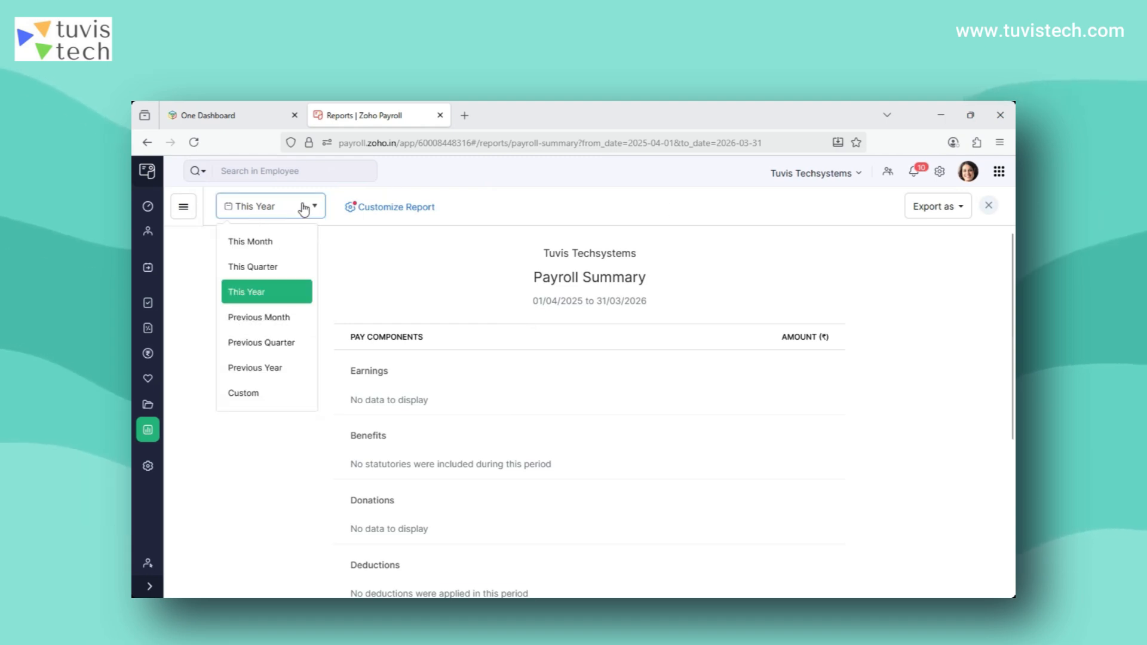
pyautogui.click(392, 209)
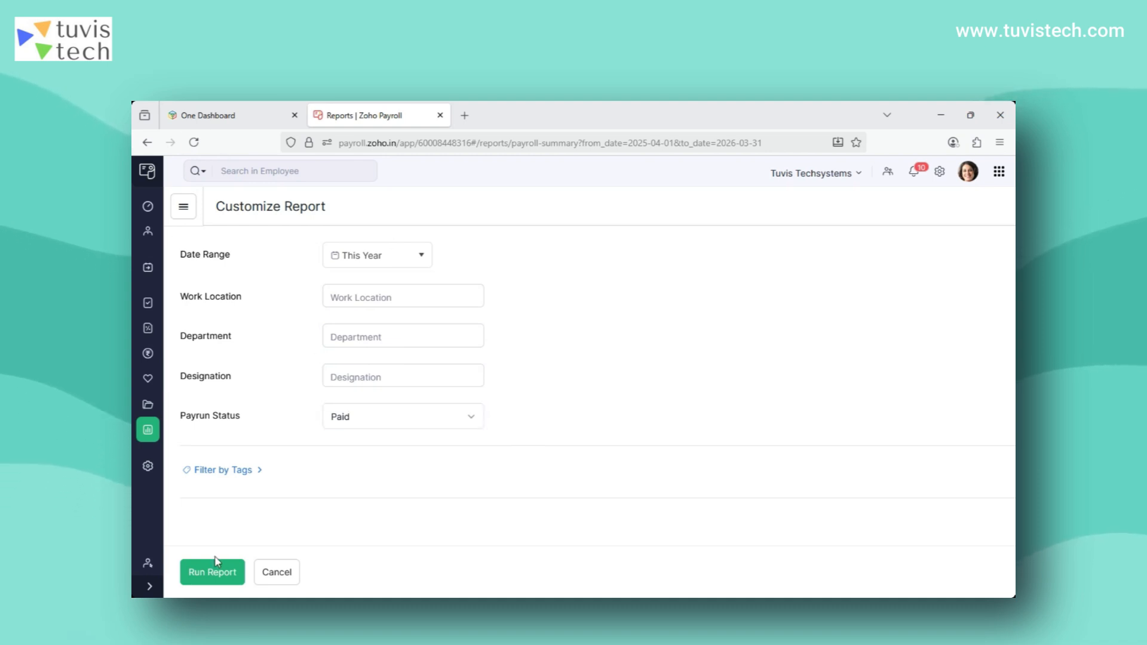
pyautogui.click(288, 576)
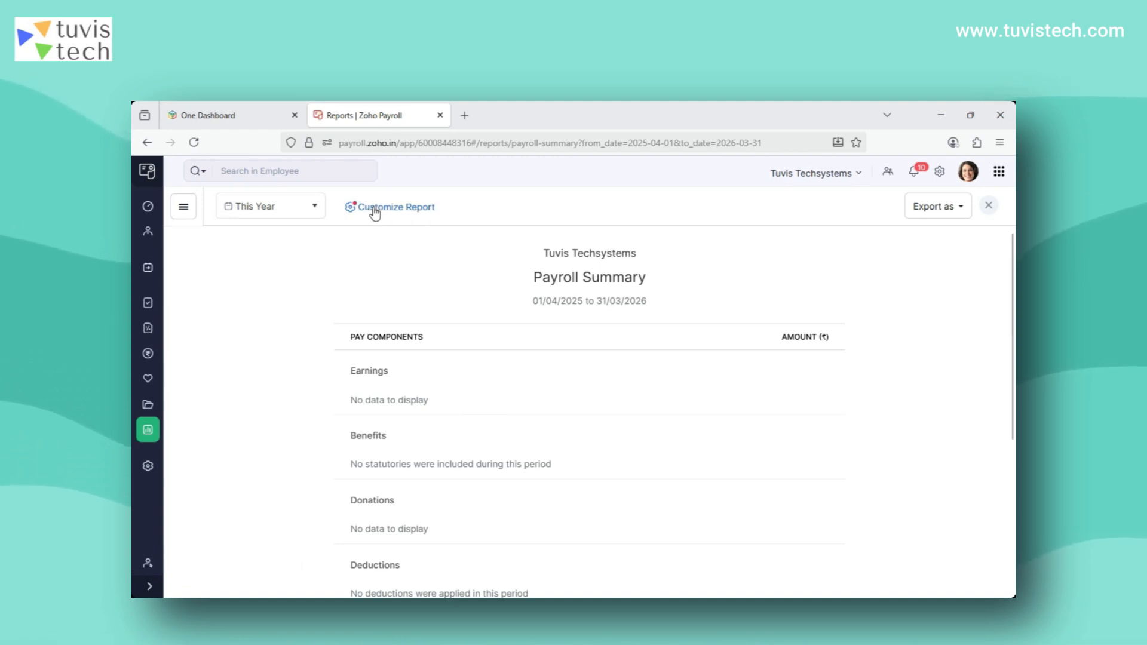
pyautogui.click(955, 212)
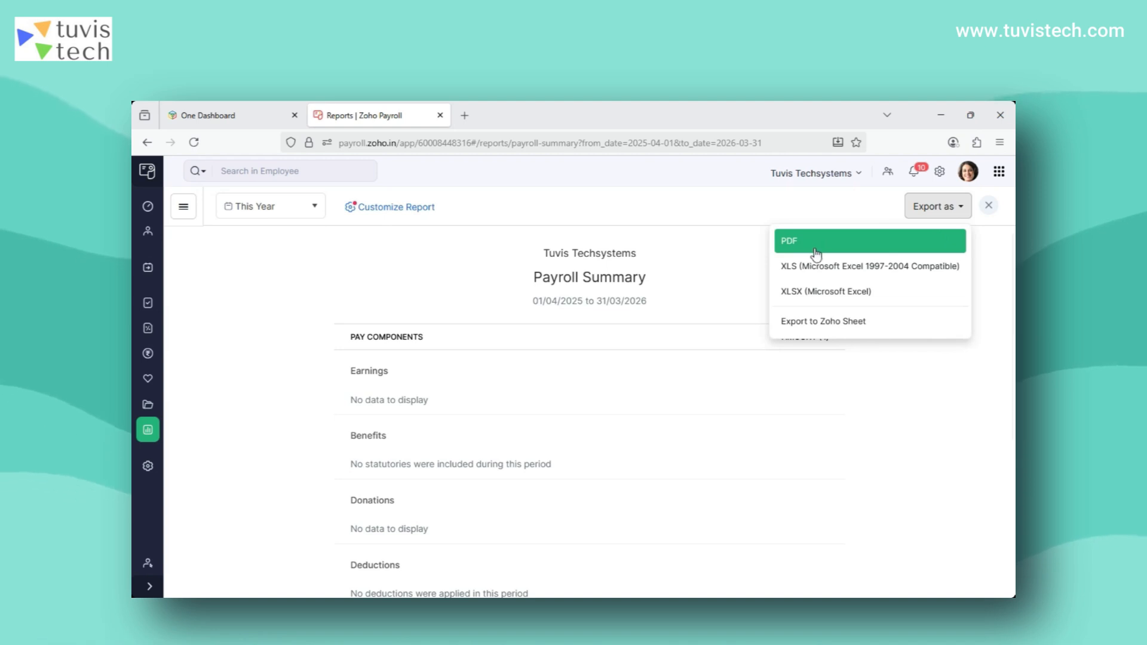
pyautogui.click(875, 407)
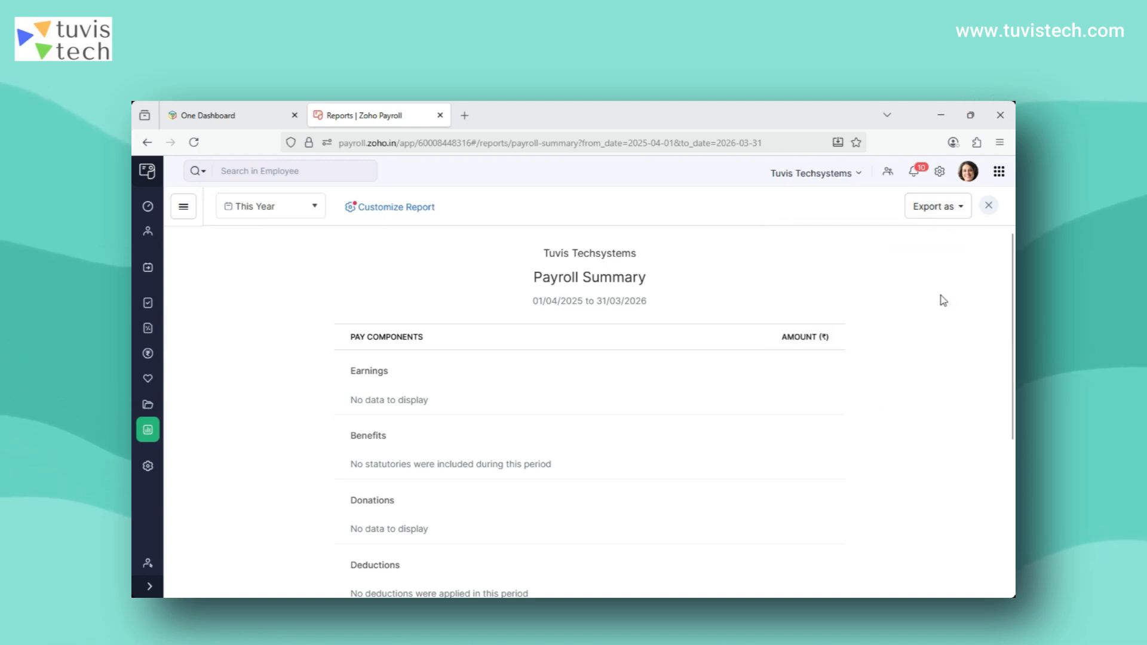
pyautogui.click(989, 206)
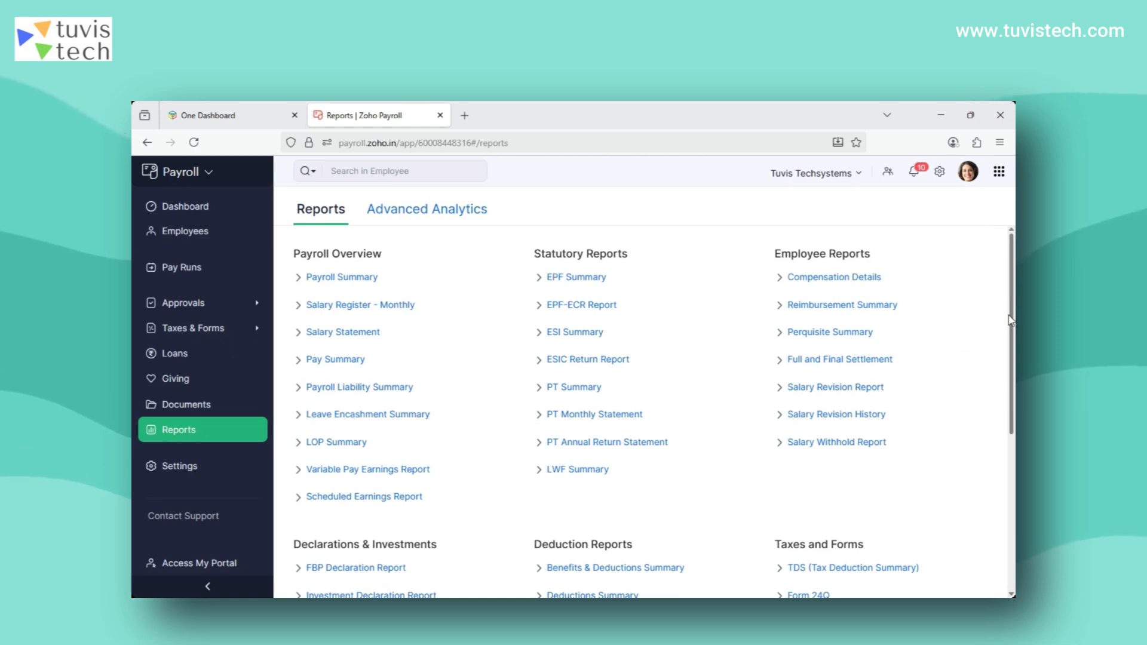
pyautogui.moveTo(1009, 316)
pyautogui.mouseDown()
pyautogui.moveTo(1010, 494)
pyautogui.moveTo(1004, 309)
pyautogui.mouseUp()
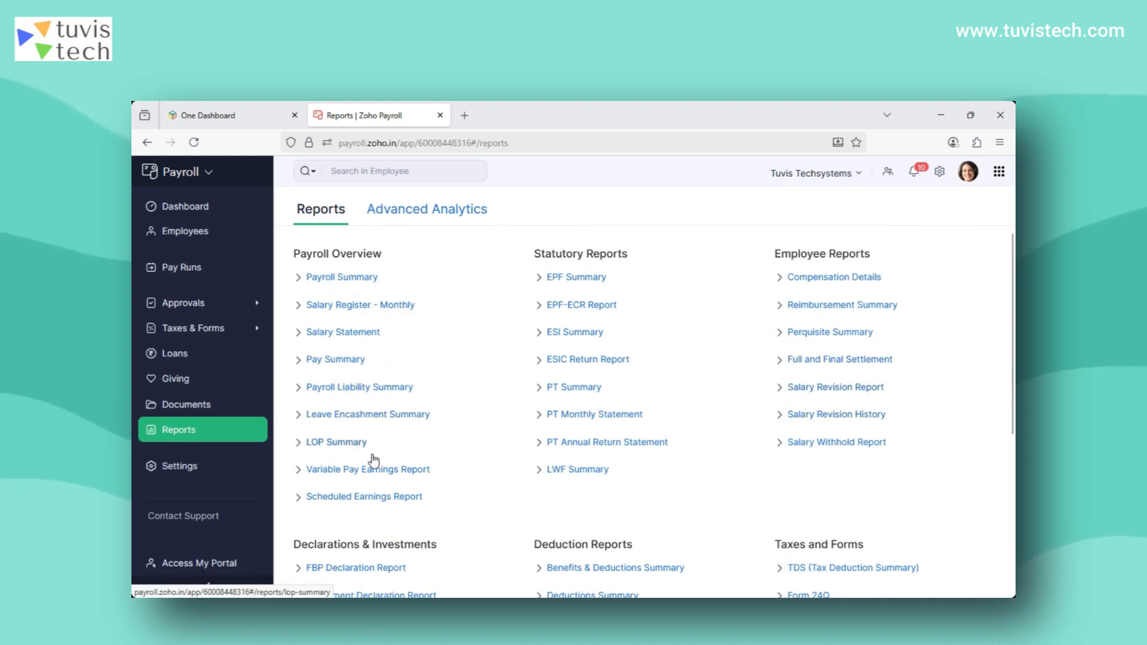
# Look through the organisation, module and extension categories in All Settings, and return to the payroll dashboard.
pyautogui.click(172, 472)
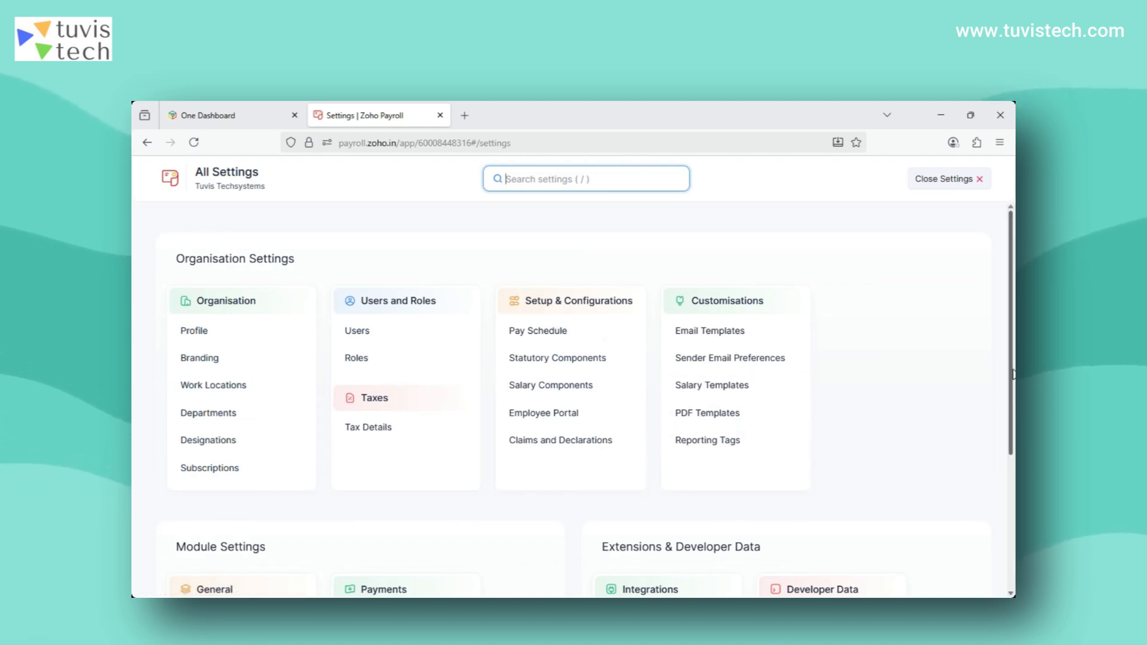
pyautogui.moveTo(1015, 370); pyautogui.dragTo(1015, 372)
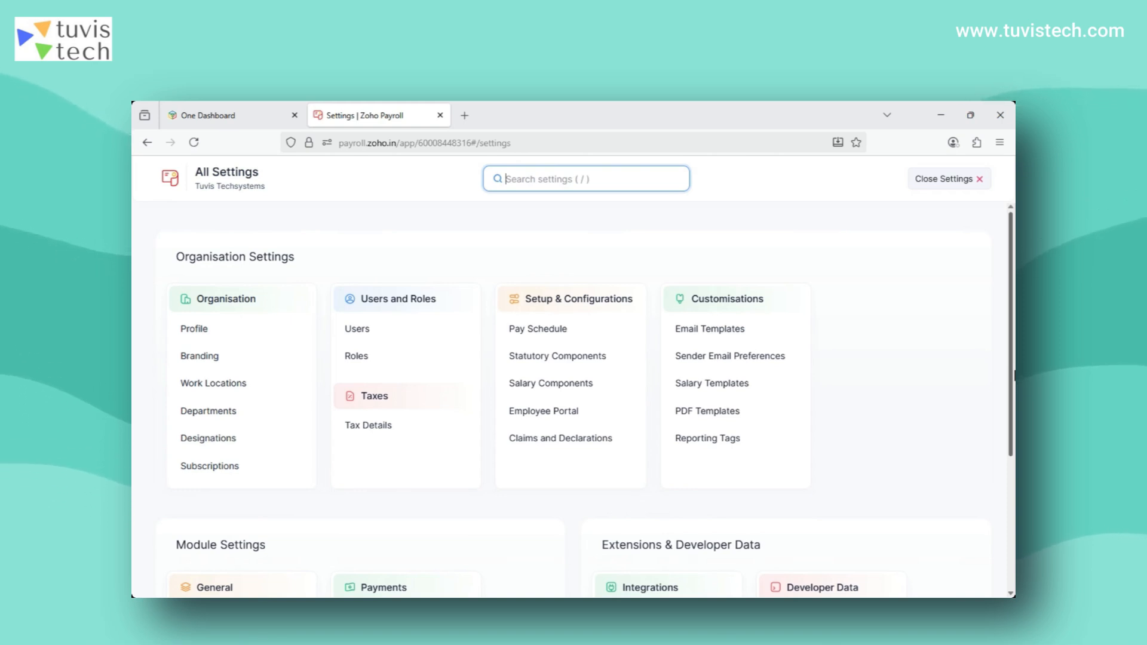
pyautogui.moveTo(1014, 375); pyautogui.dragTo(986, 254)
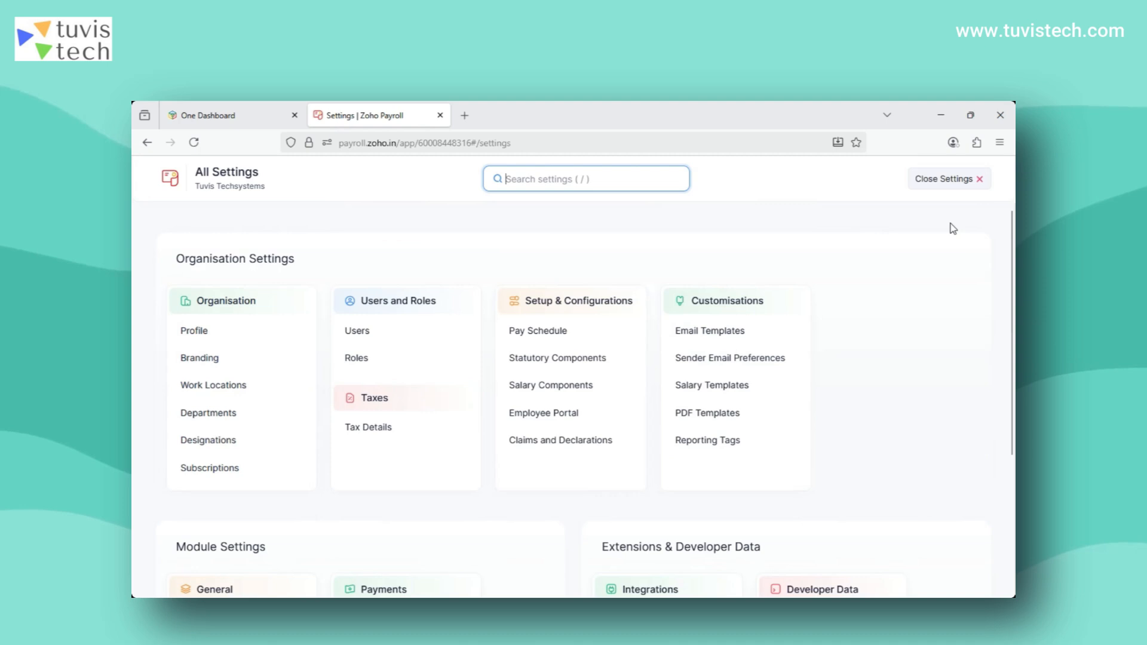
pyautogui.click(980, 180)
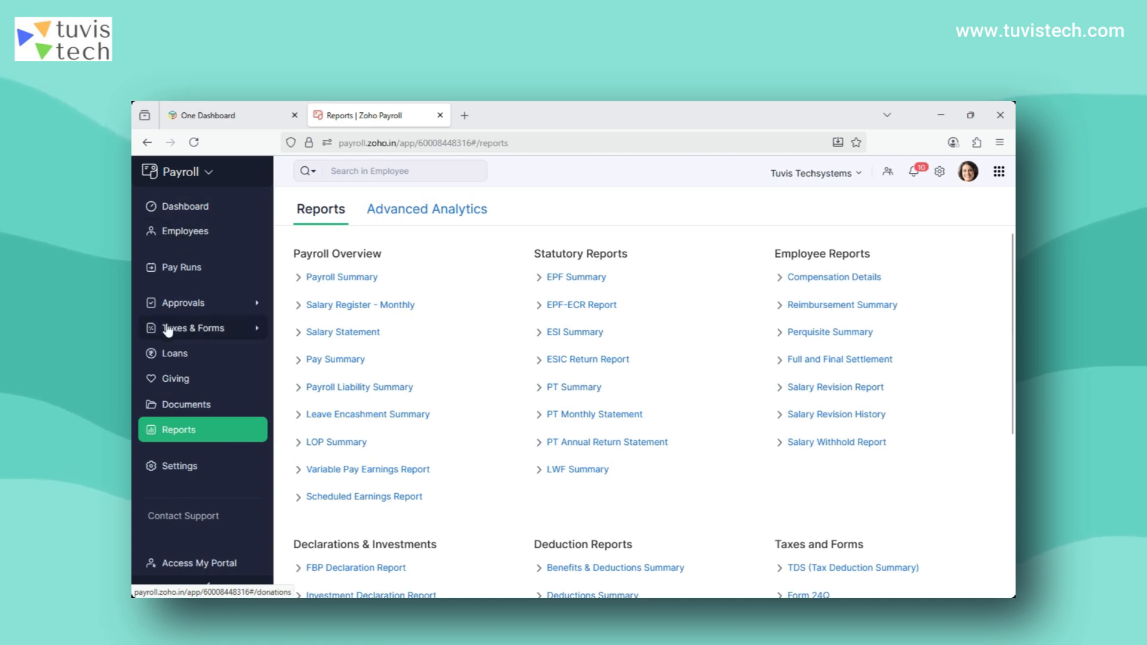
pyautogui.click(174, 209)
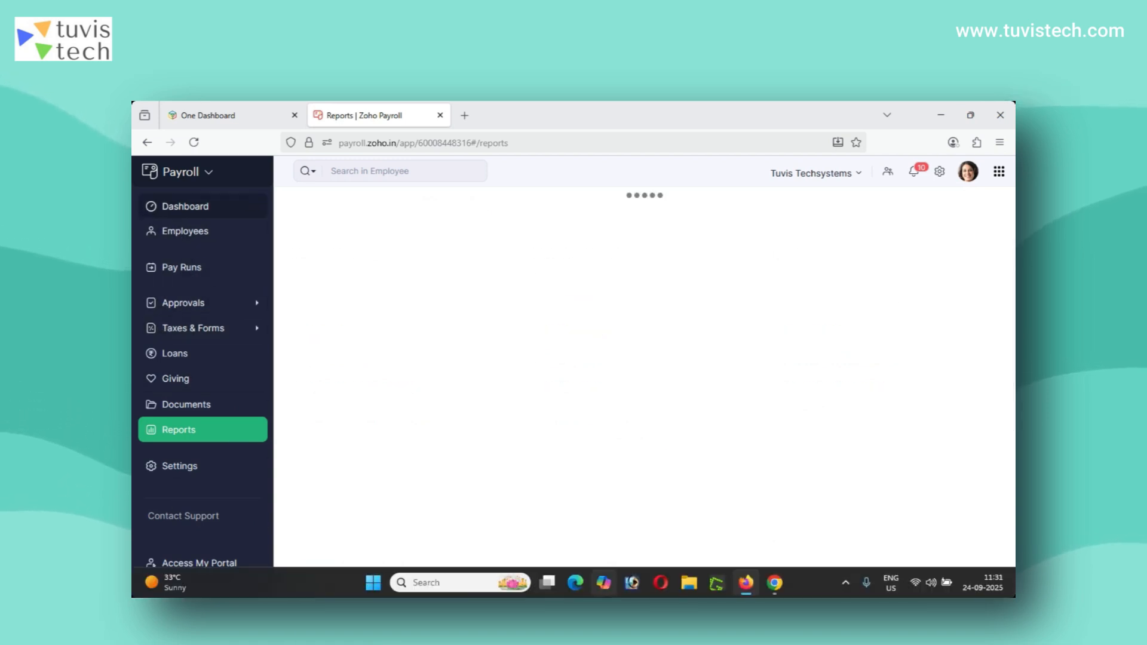
pyautogui.moveTo(775, 583)
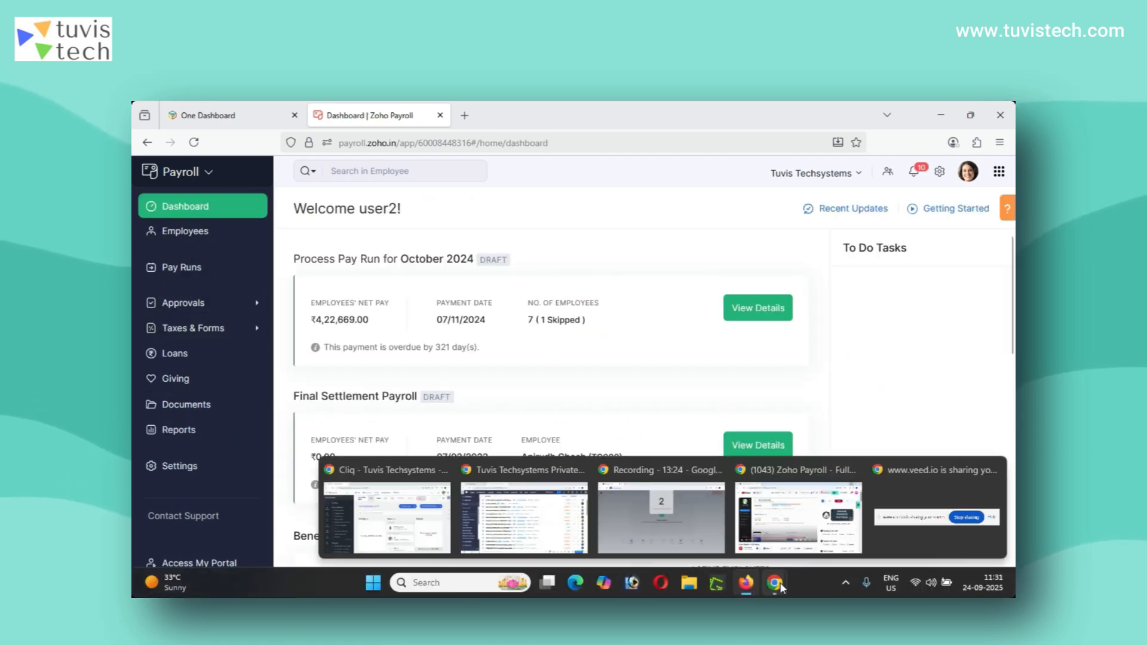
pyautogui.click(690, 513)
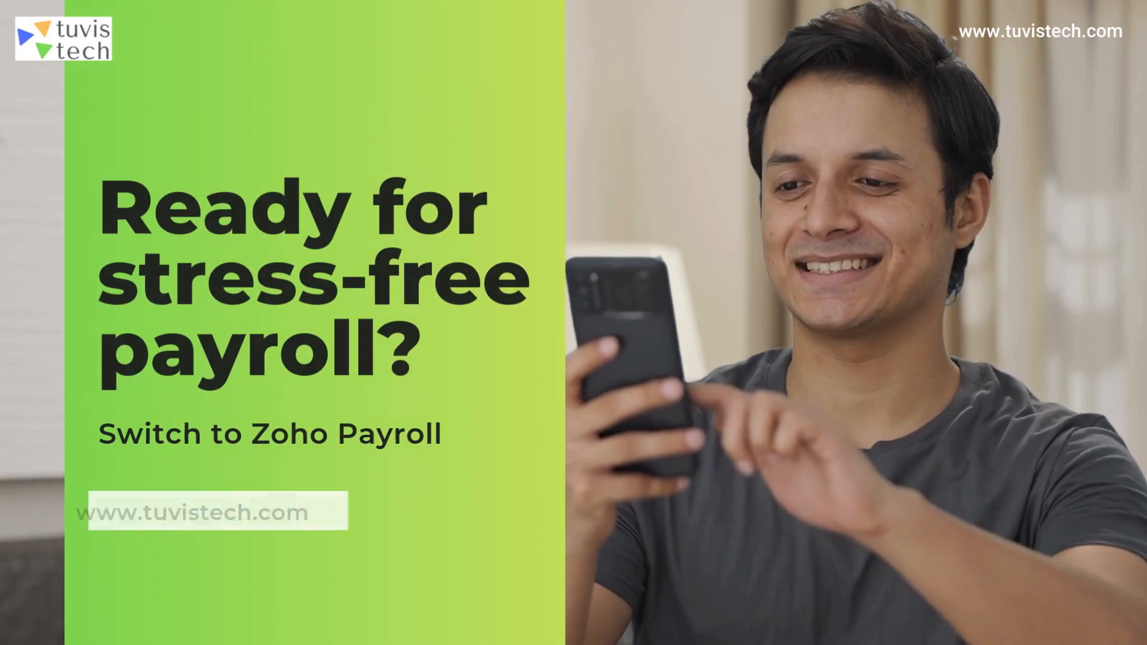